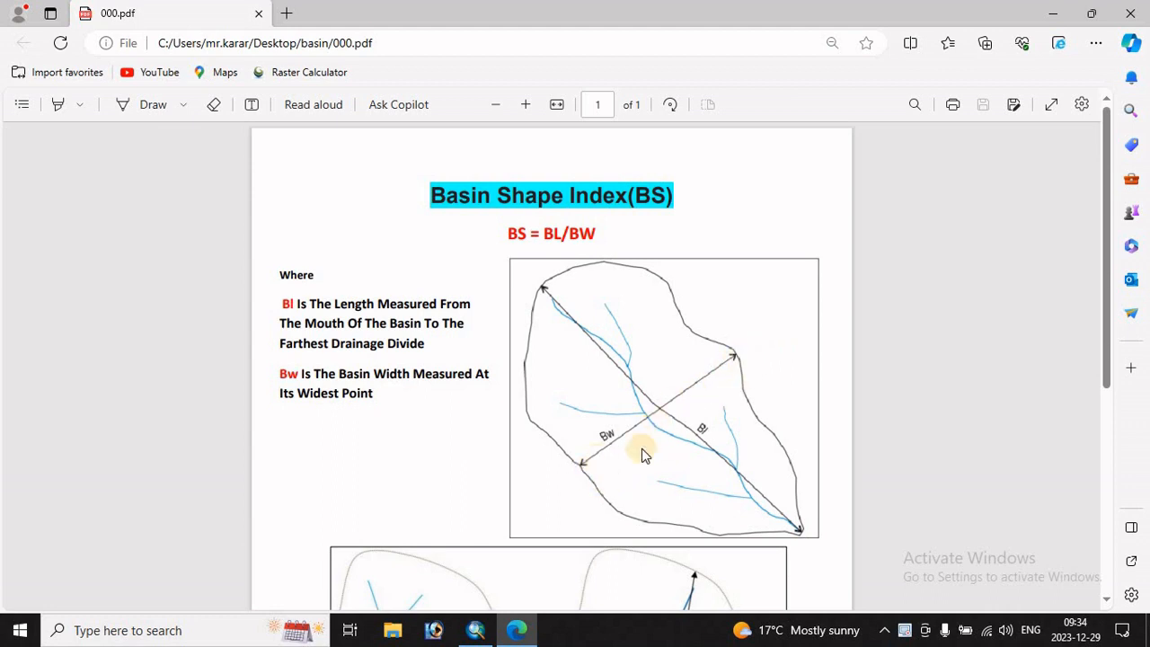
# - Review the Basin Shape Index formula and the basin length and width diagrams in the PDF
pyautogui.scroll(-3, 634, 434)
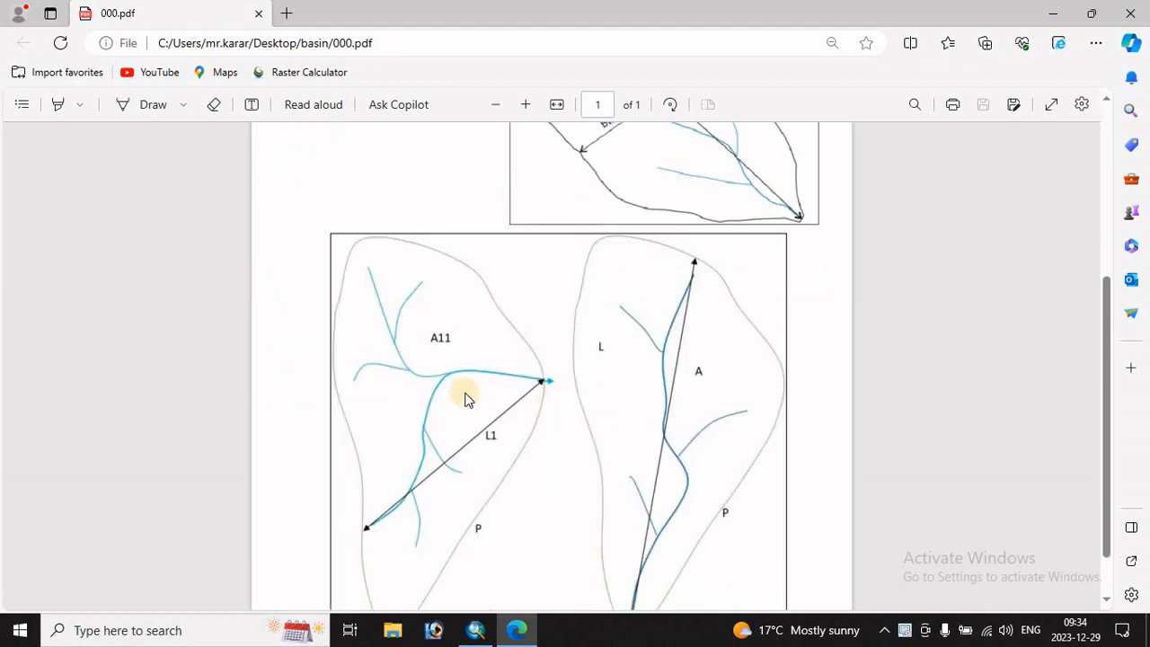
pyautogui.scroll(-1, 513, 390)
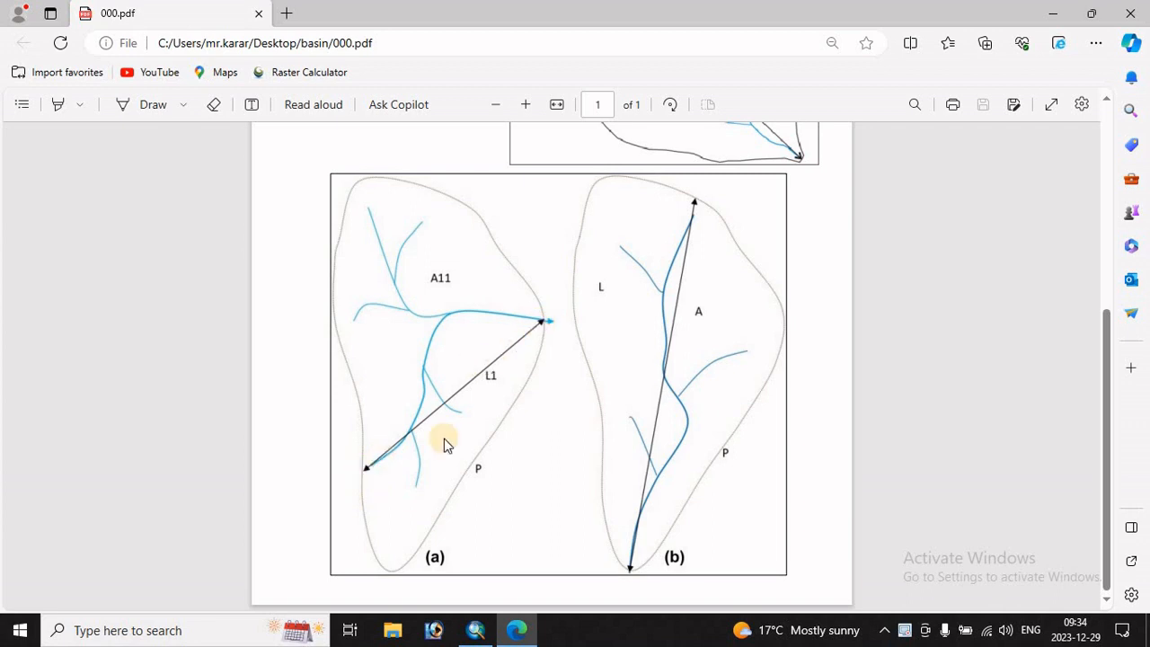
pyautogui.scroll(4, 600, 387)
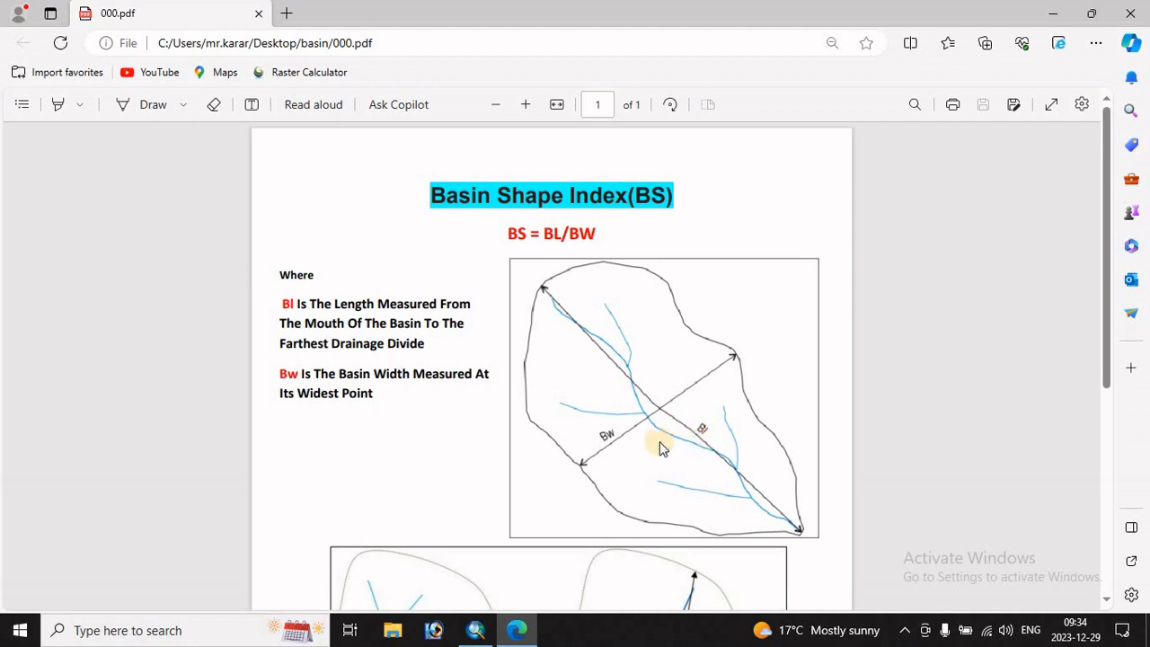
pyautogui.scroll(-4, 628, 459)
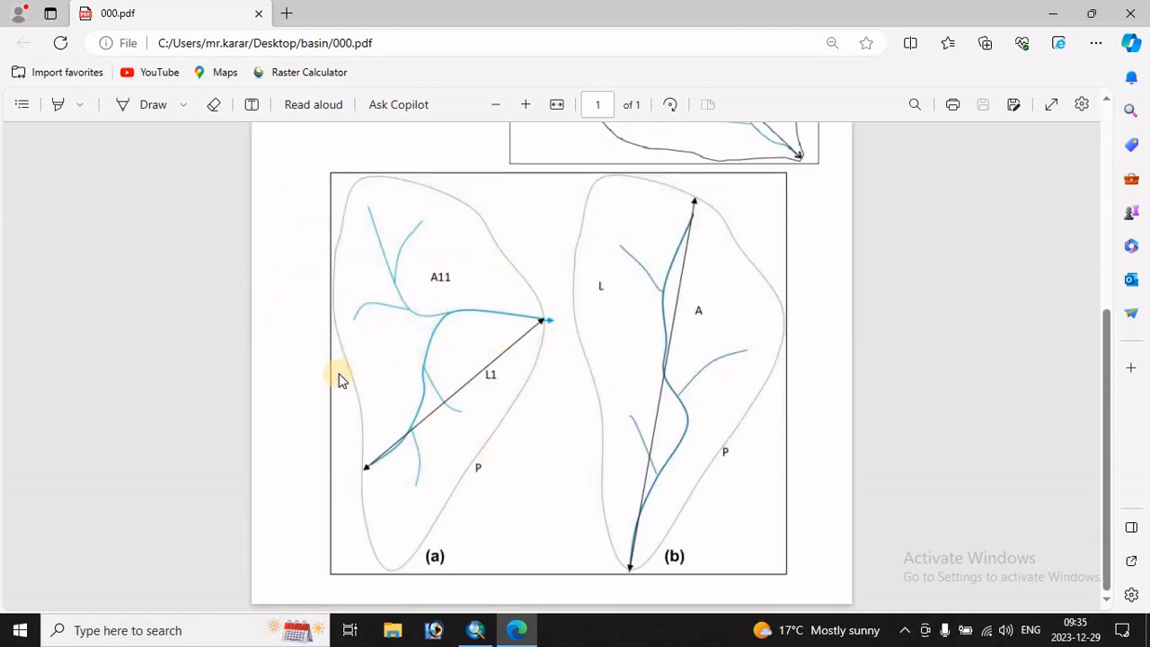
pyautogui.scroll(3, 506, 414)
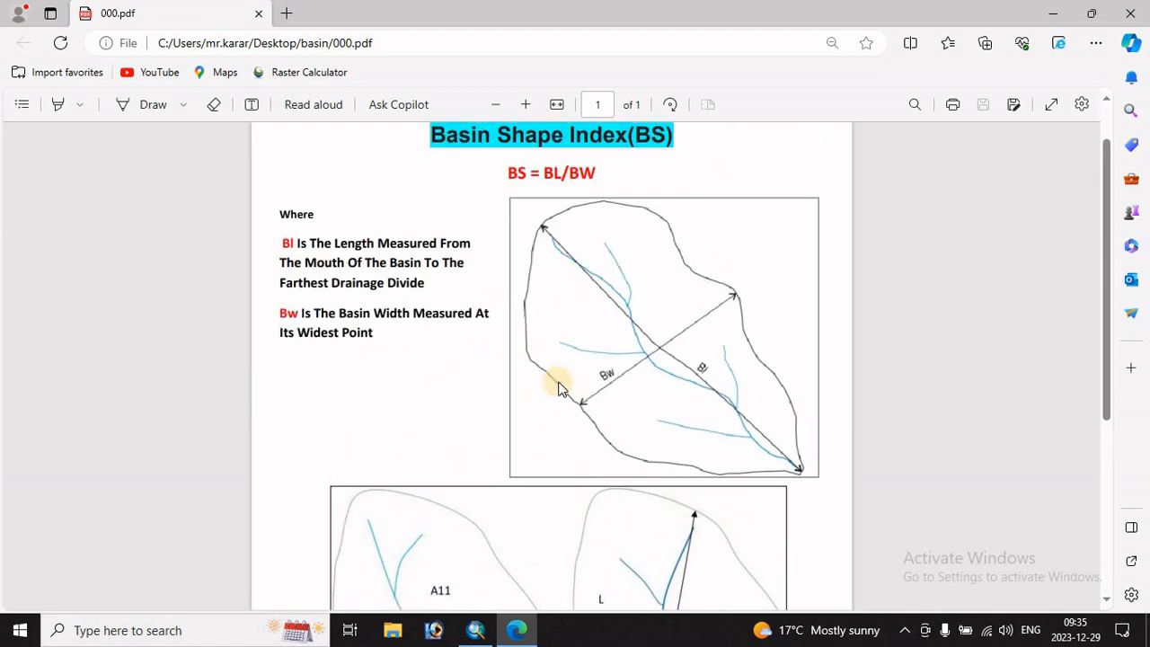
pyautogui.scroll(-3, 611, 419)
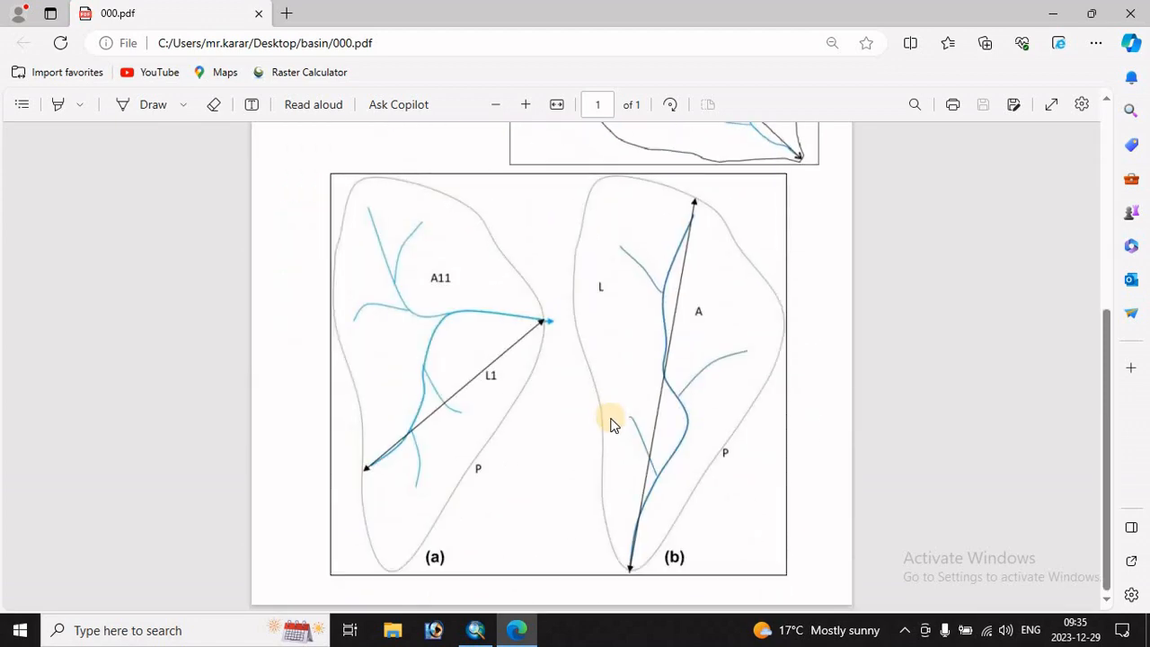
# - Switch to ArcMap and hide the DEM.tif layer so only the basin and streams are drawn
pyautogui.click(473, 631)
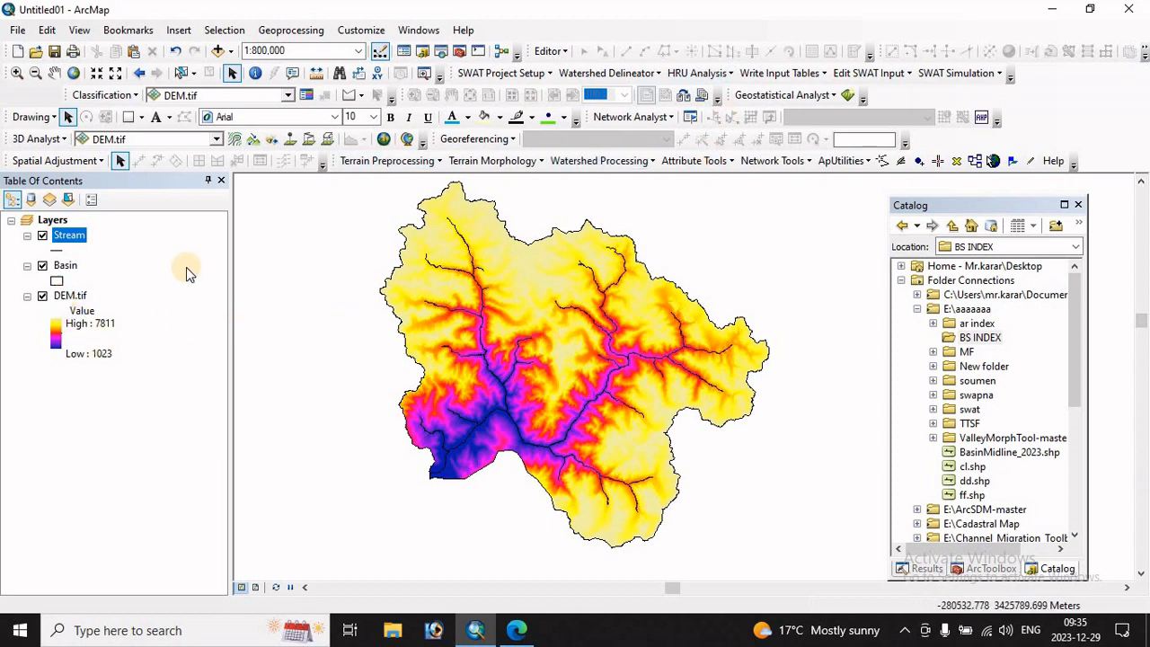
pyautogui.click(43, 296)
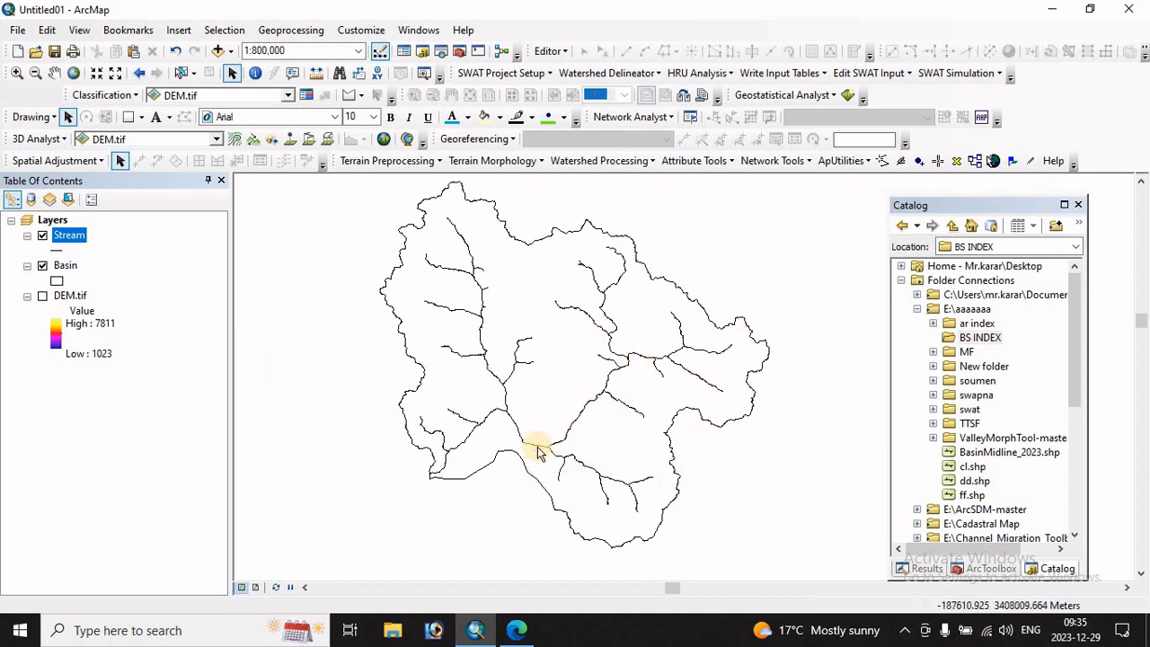
# - Symbolize the Stream layer by unique values of the grid_code field, adding all its values
pyautogui.click(70, 236)
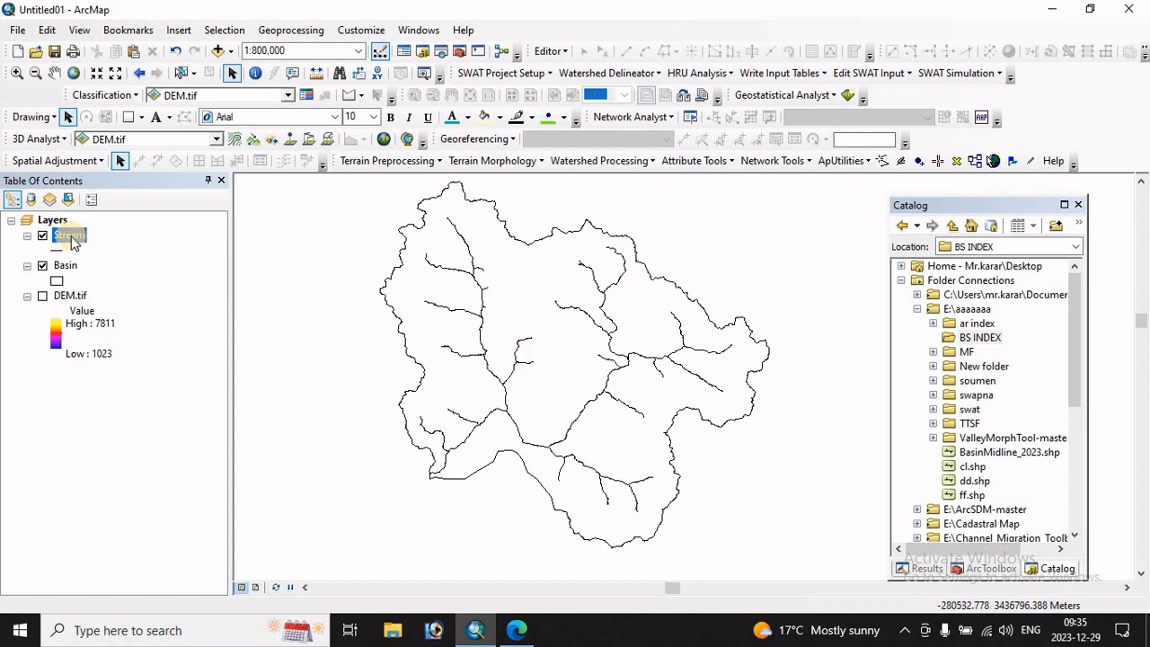
pyautogui.rightClick(72, 237)
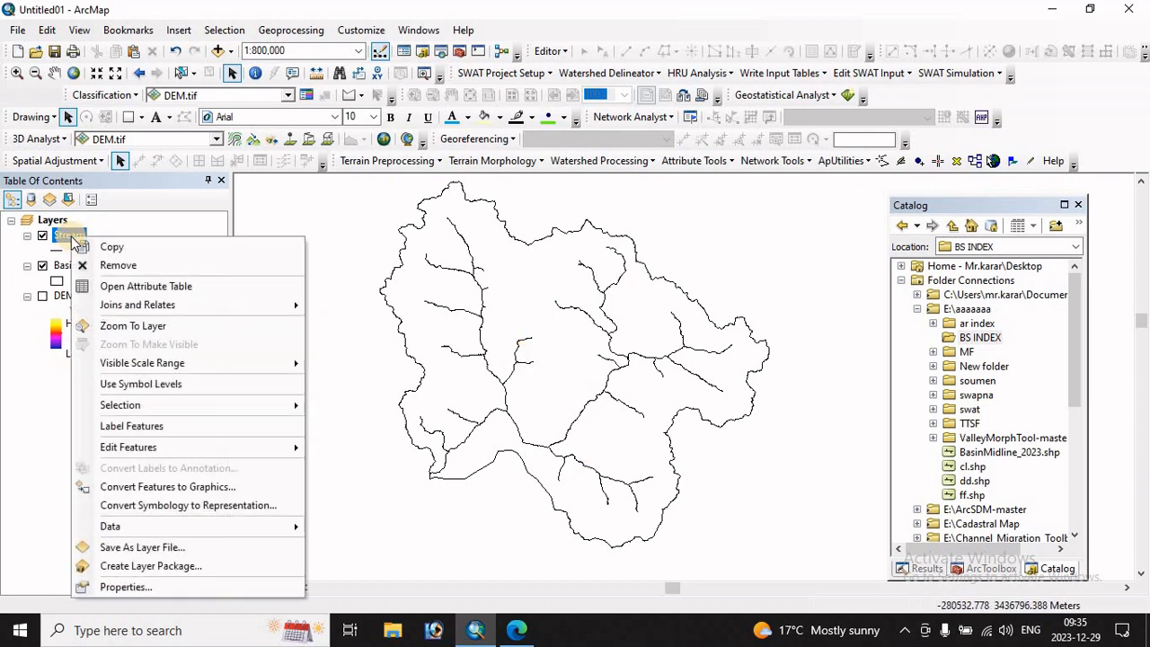
pyautogui.click(126, 588)
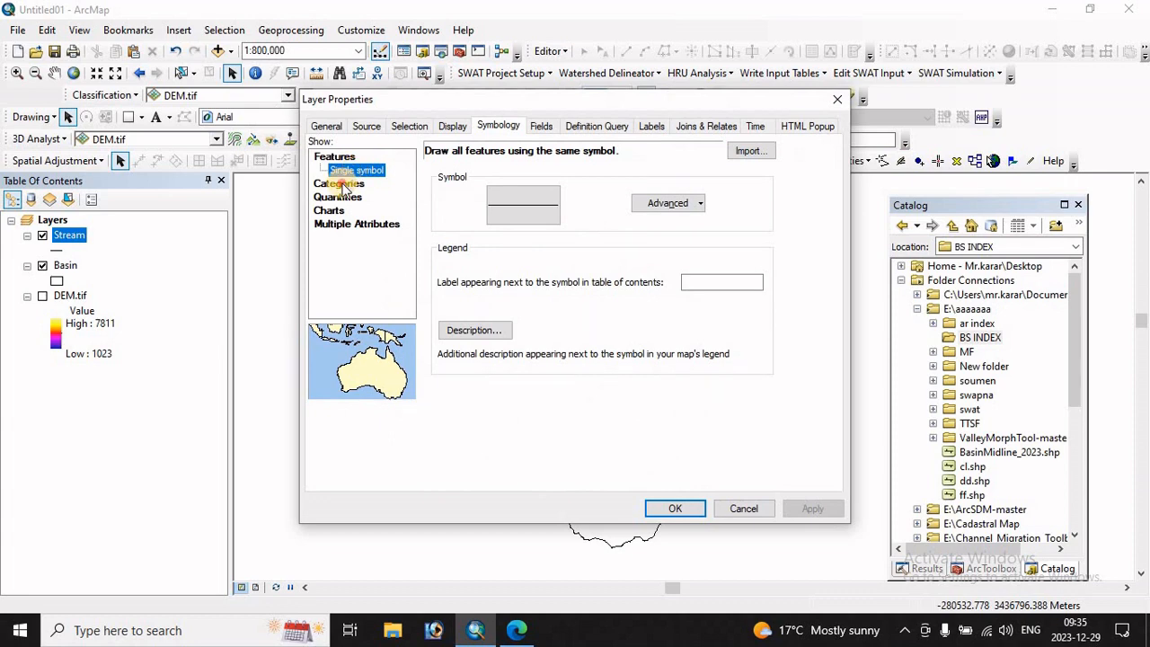
pyautogui.click(338, 183)
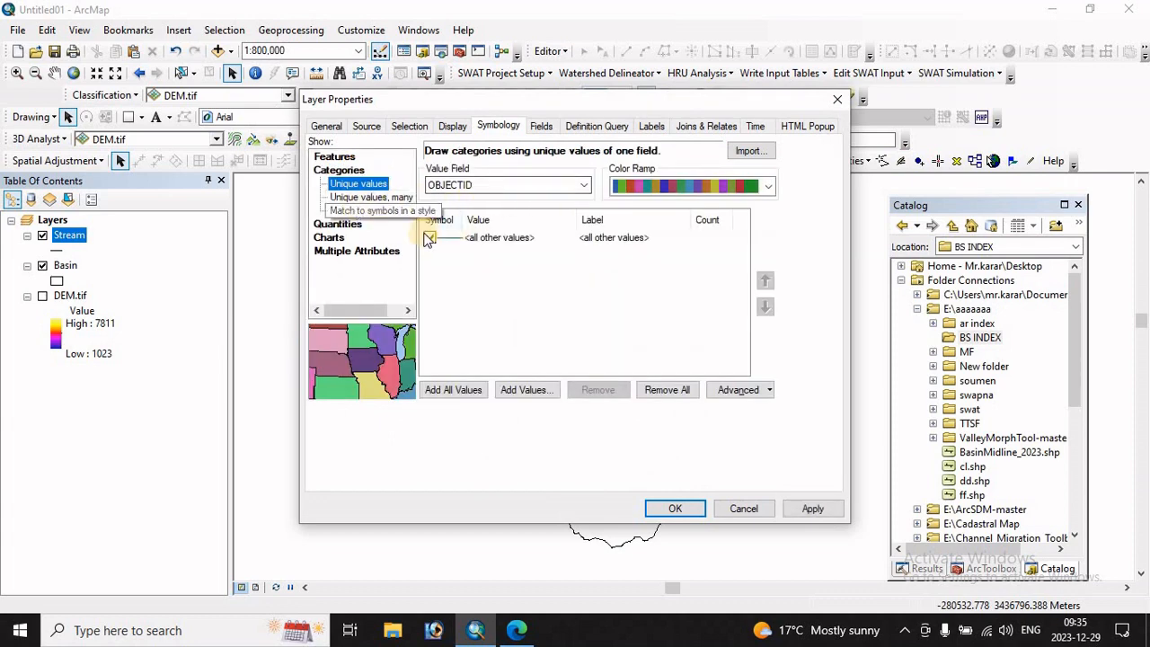
pyautogui.click(538, 184)
pyautogui.click(461, 223)
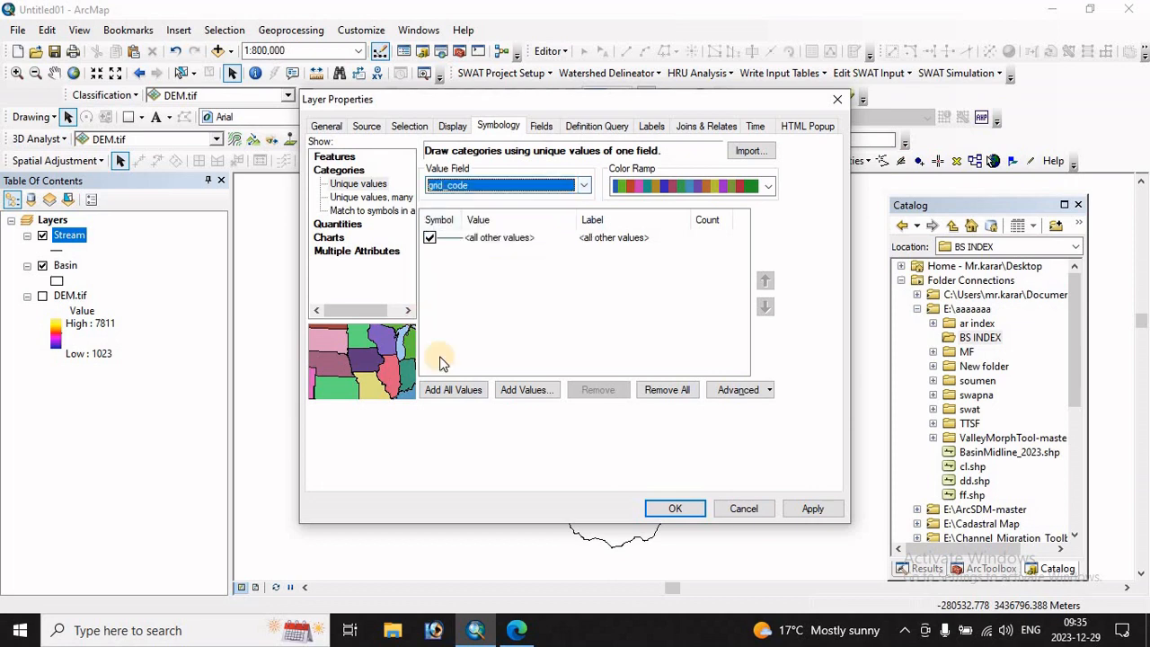
pyautogui.click(438, 402)
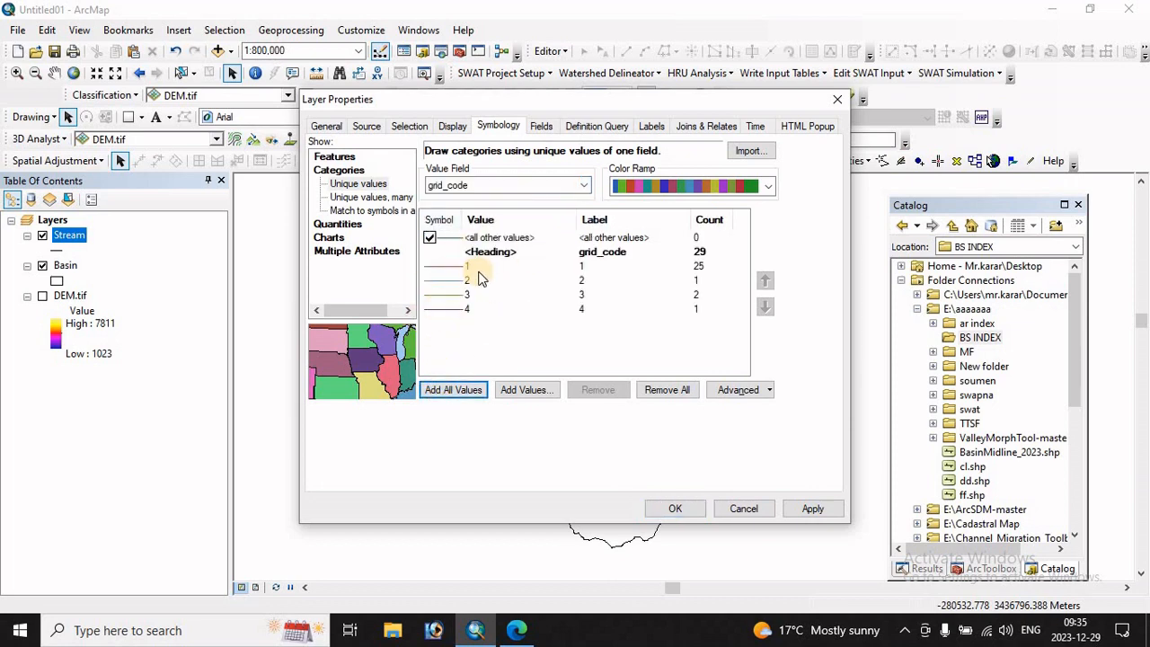
# - Set the line colour of all the Stream layer's grid_code symbols to blue
pyautogui.click(446, 315)
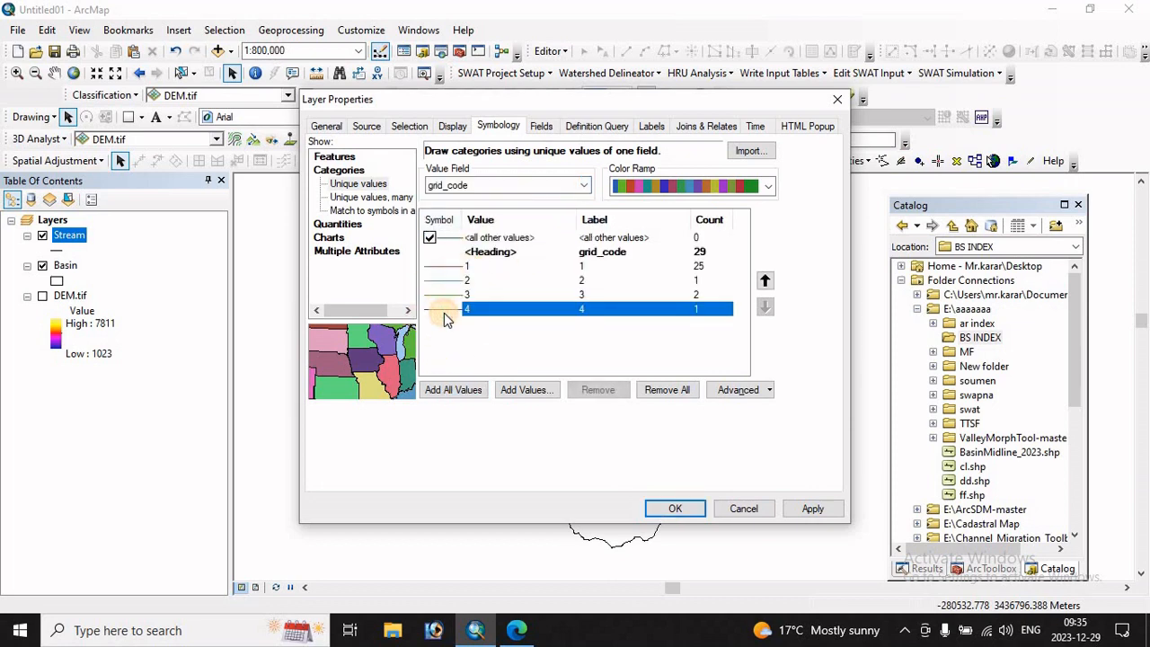
pyautogui.moveTo(446, 313); pyautogui.dragTo(485, 270)
pyautogui.rightClick(505, 280)
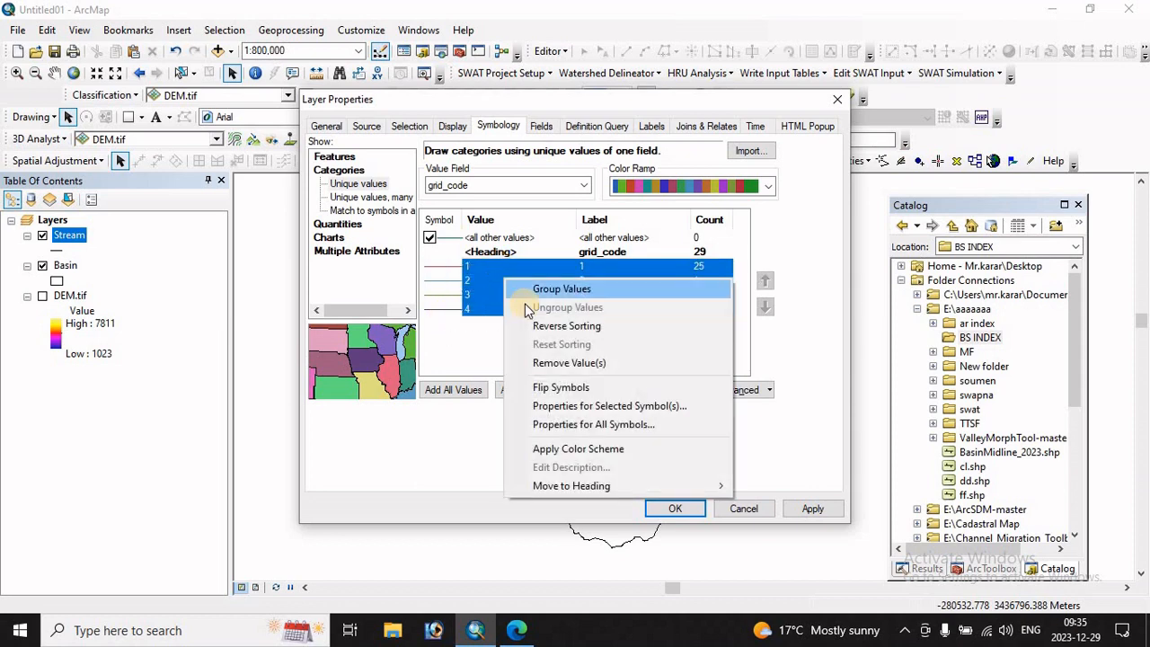
pyautogui.click(590, 425)
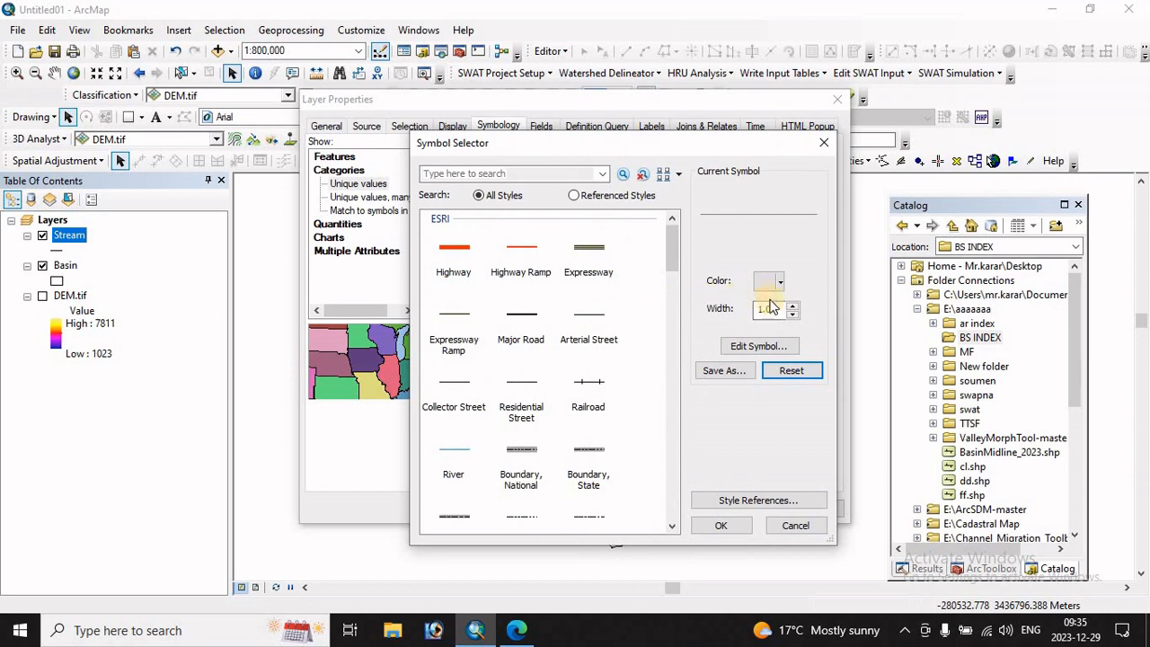
pyautogui.click(781, 282)
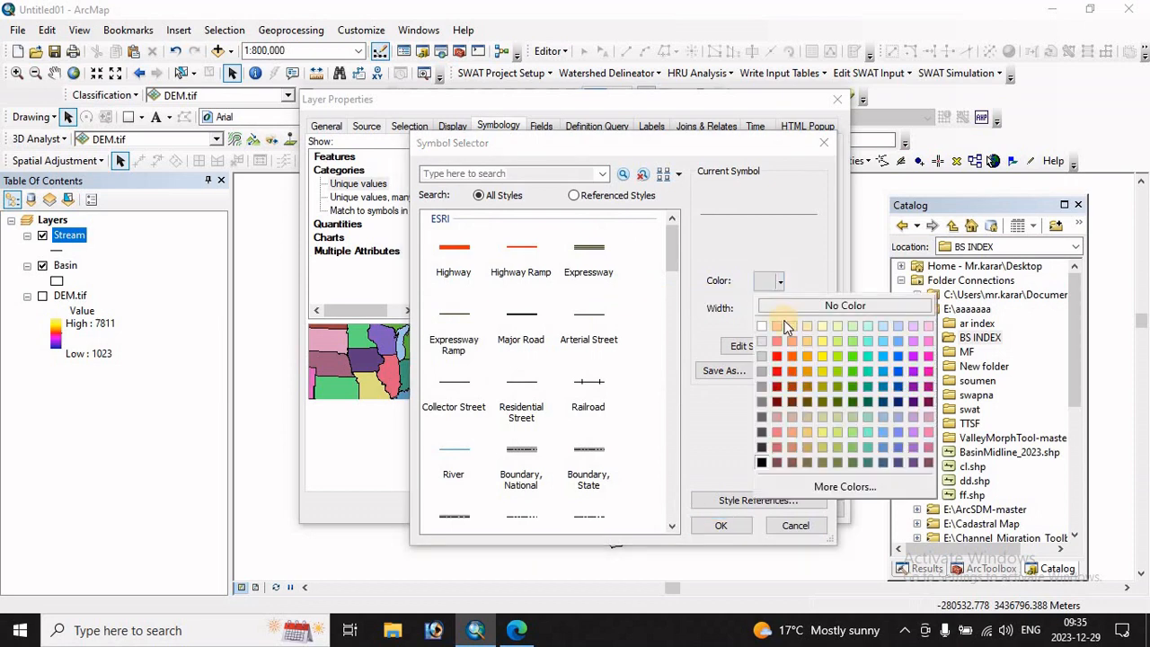
pyautogui.click(897, 357)
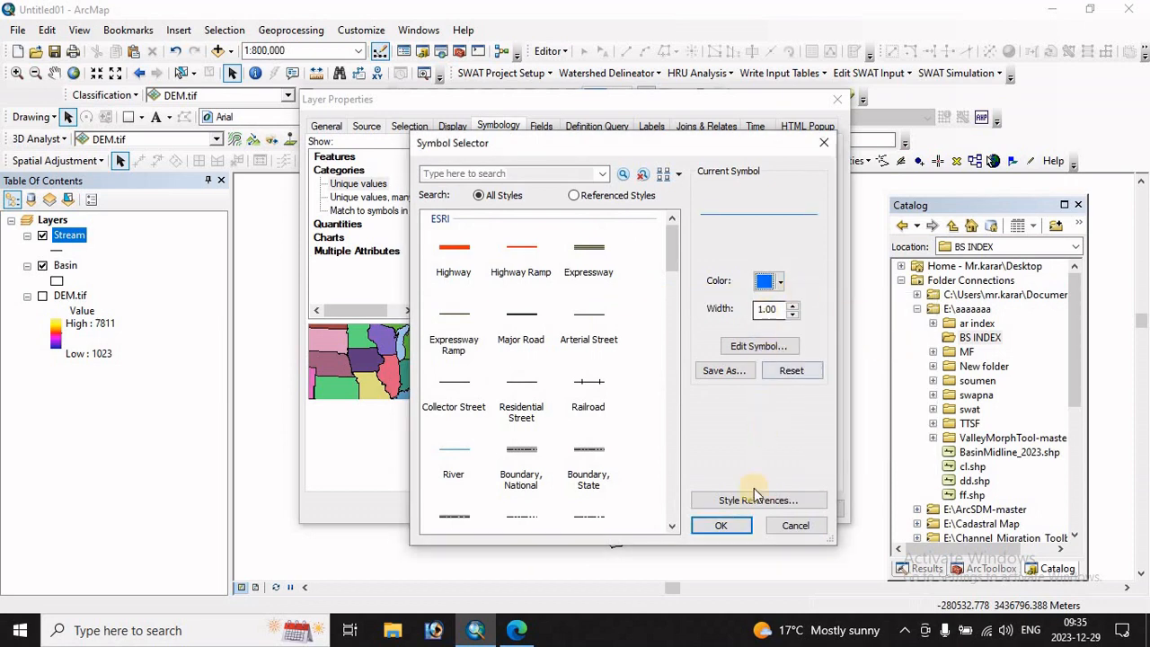
pyautogui.click(721, 526)
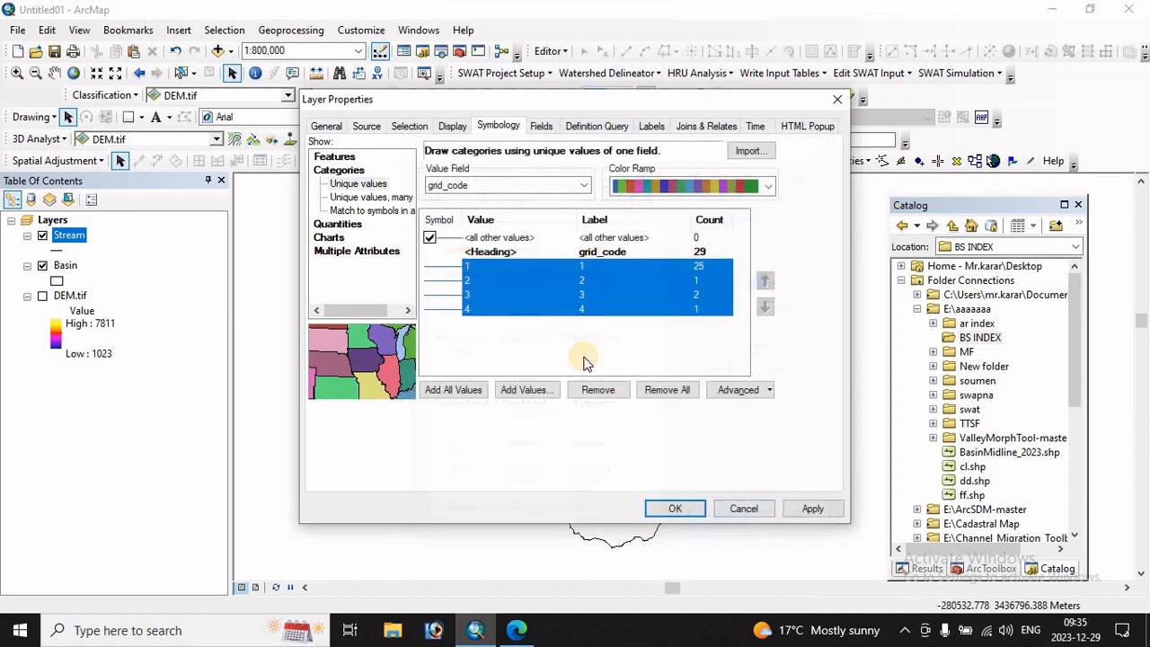
# - Set the grid_code 4 line width to 3.00 and the grid_code 1 width to 0.2, and apply the symbology
pyautogui.doubleClick(447, 309)
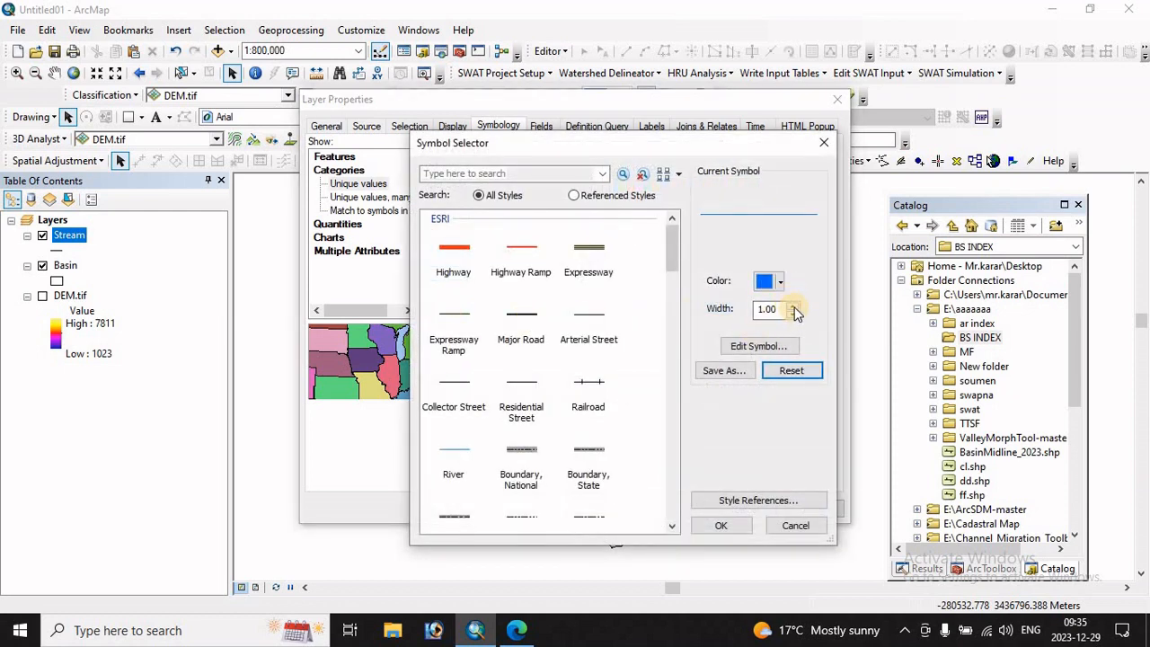
pyautogui.click(794, 307)
pyautogui.click(769, 370)
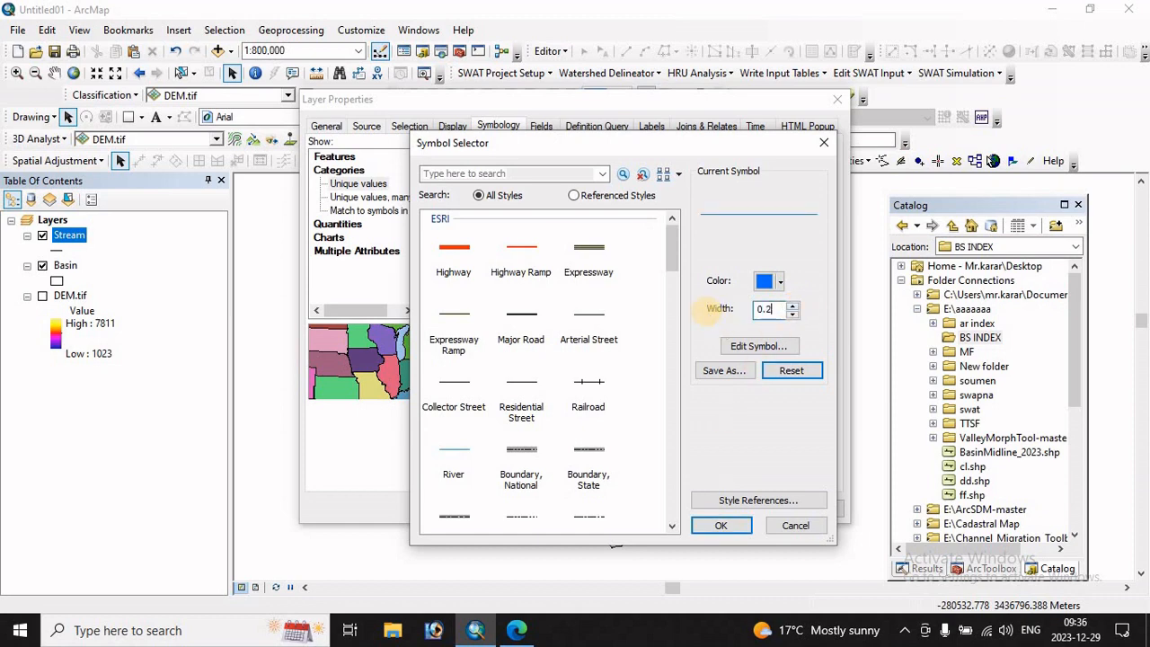
pyautogui.click(719, 525)
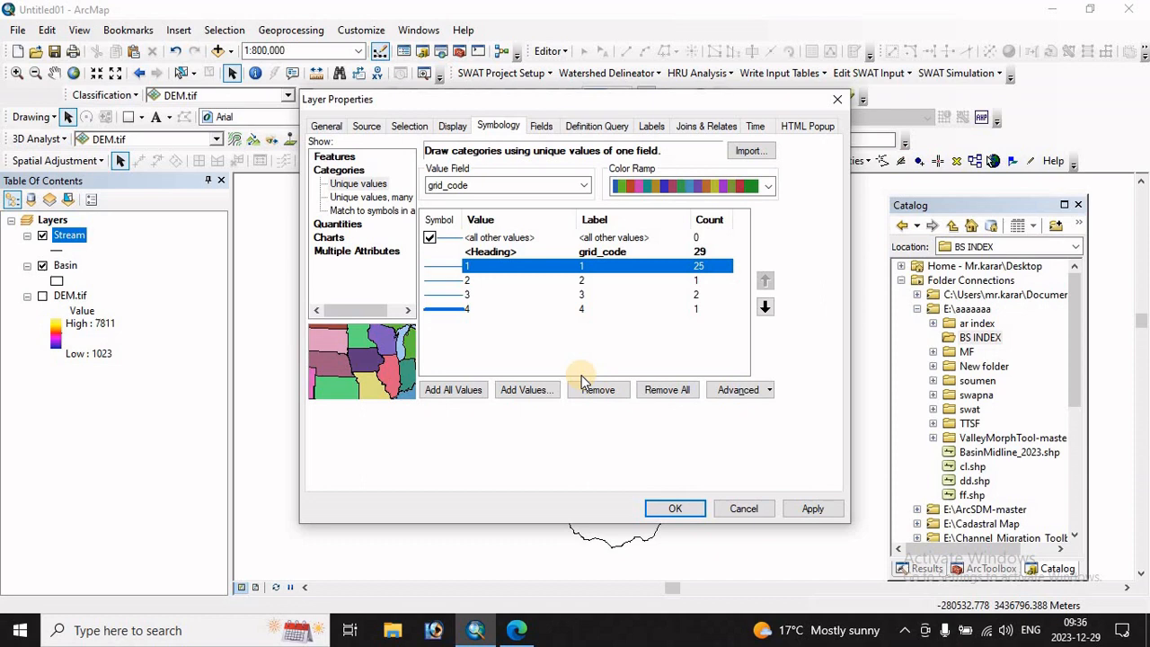
pyautogui.click(814, 520)
pyautogui.click(820, 508)
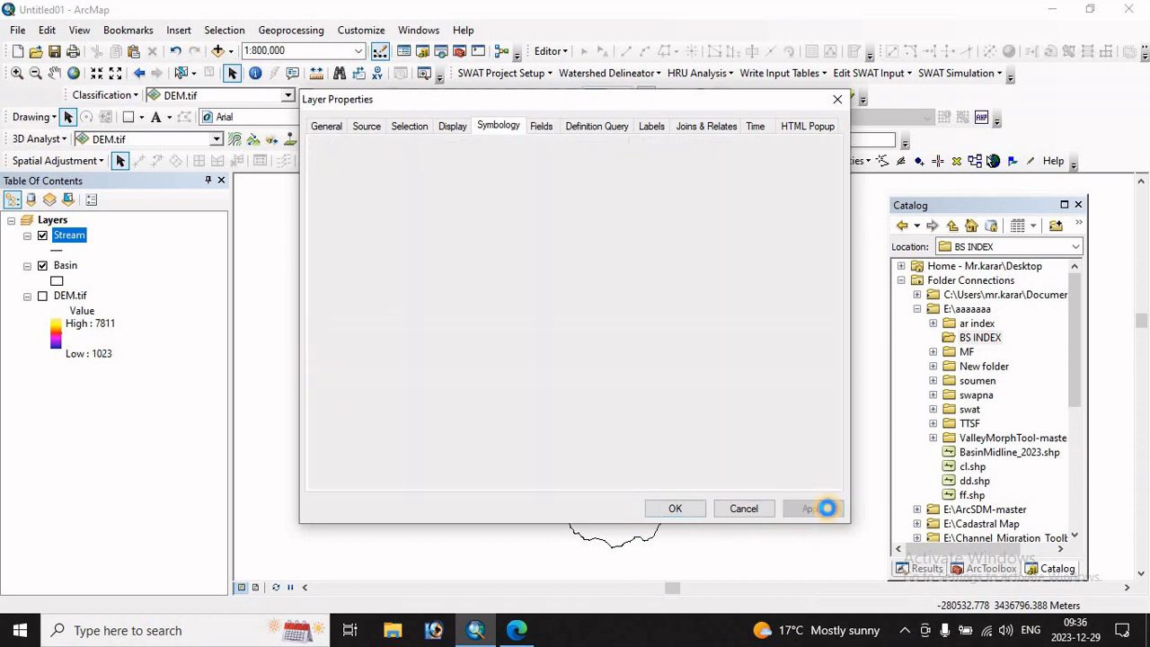
pyautogui.click(676, 509)
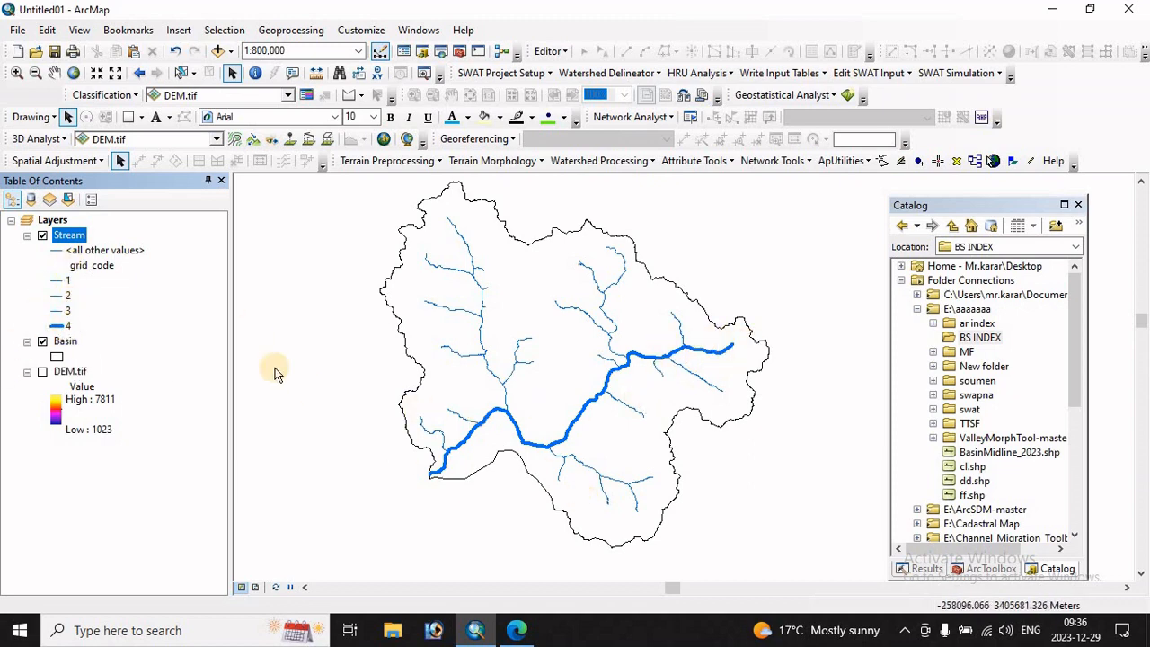
# - Change the Stream layer's grid_code 4 symbol to the Arrow at End line style
pyautogui.moveTo(636, 462); pyautogui.dragTo(717, 426)
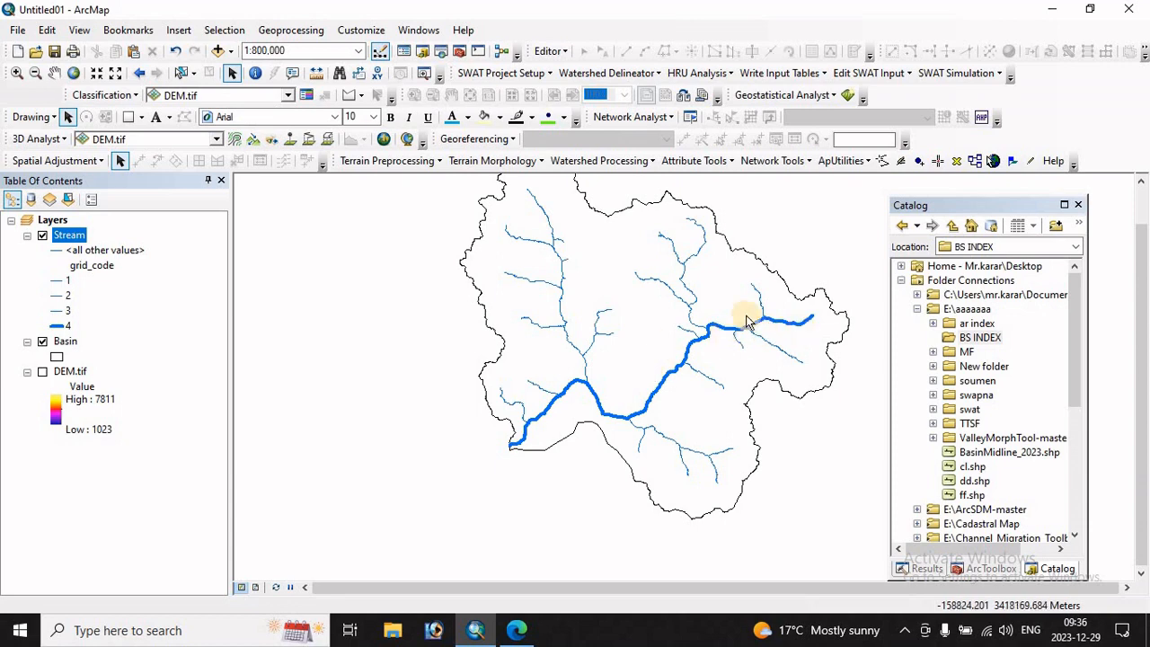
pyautogui.doubleClick(56, 326)
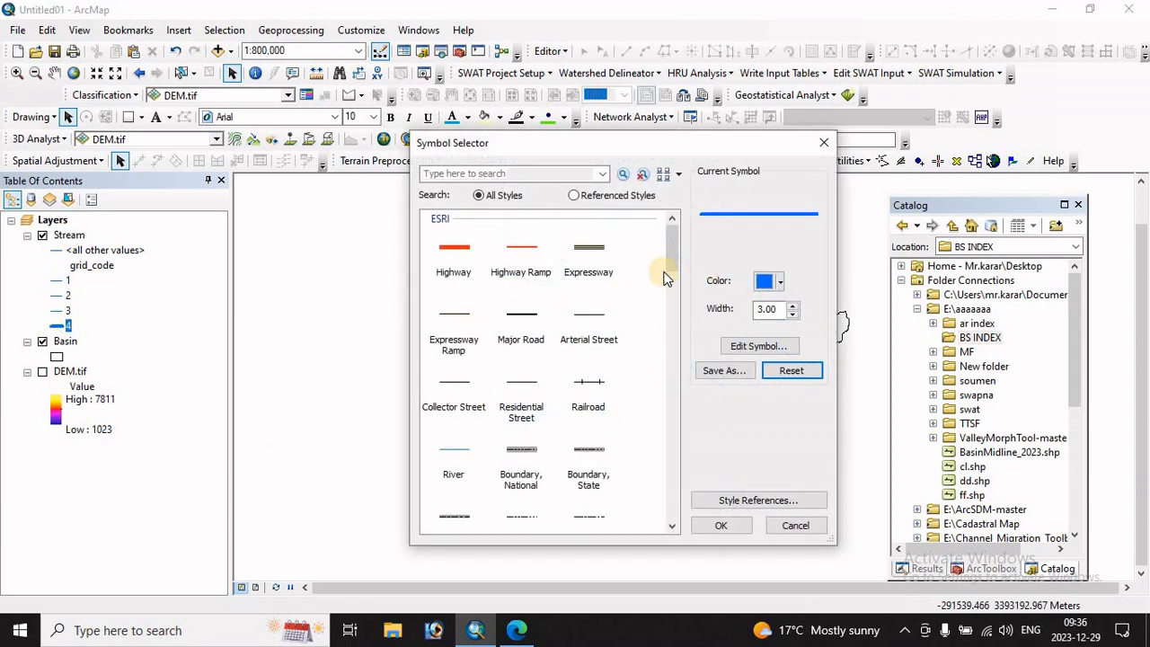
pyautogui.moveTo(674, 291); pyautogui.dragTo(677, 519)
pyautogui.click(451, 377)
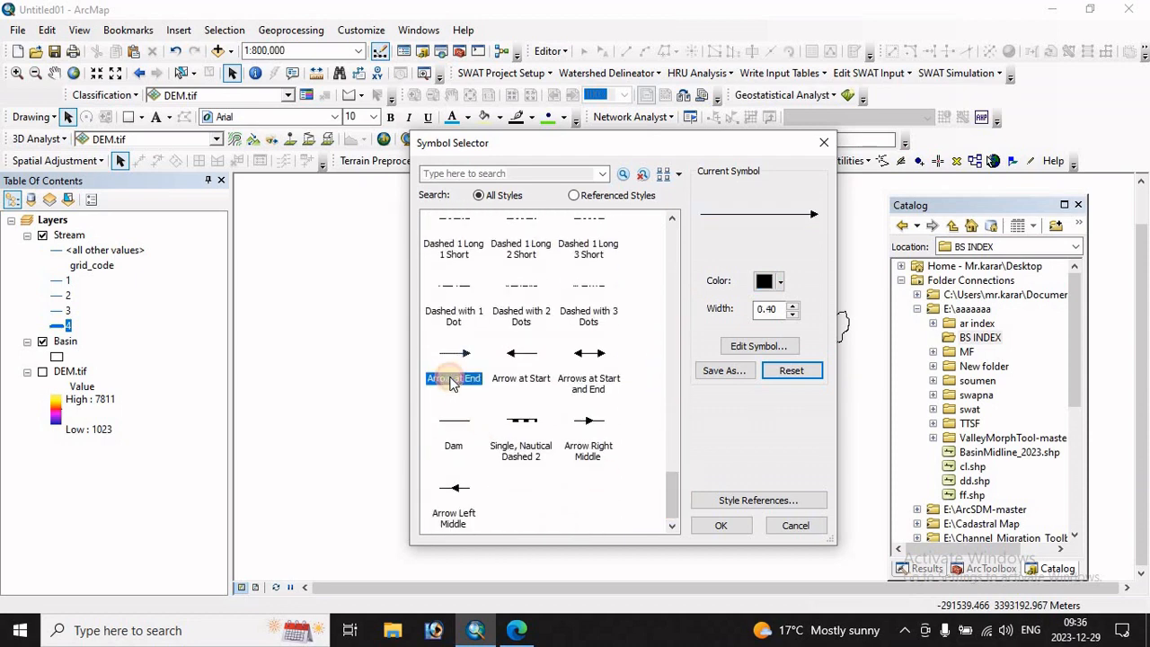
pyautogui.click(723, 523)
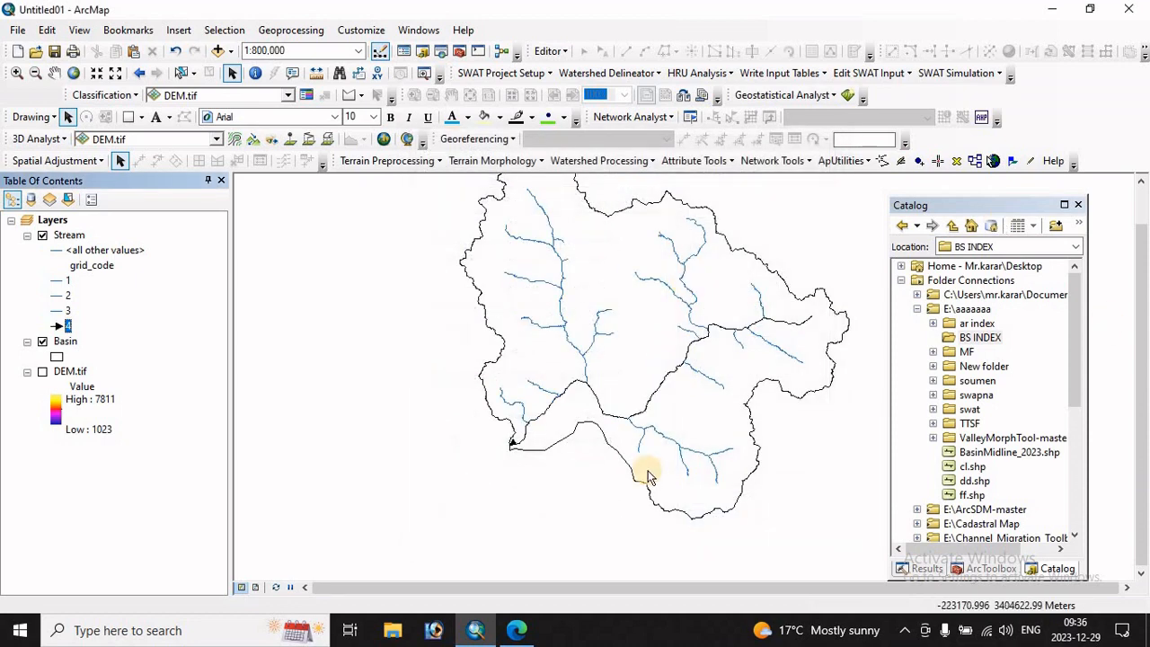
# - Make the grid_code 4 arrow line blue and thicker so the main stream stands out
pyautogui.click(42, 341)
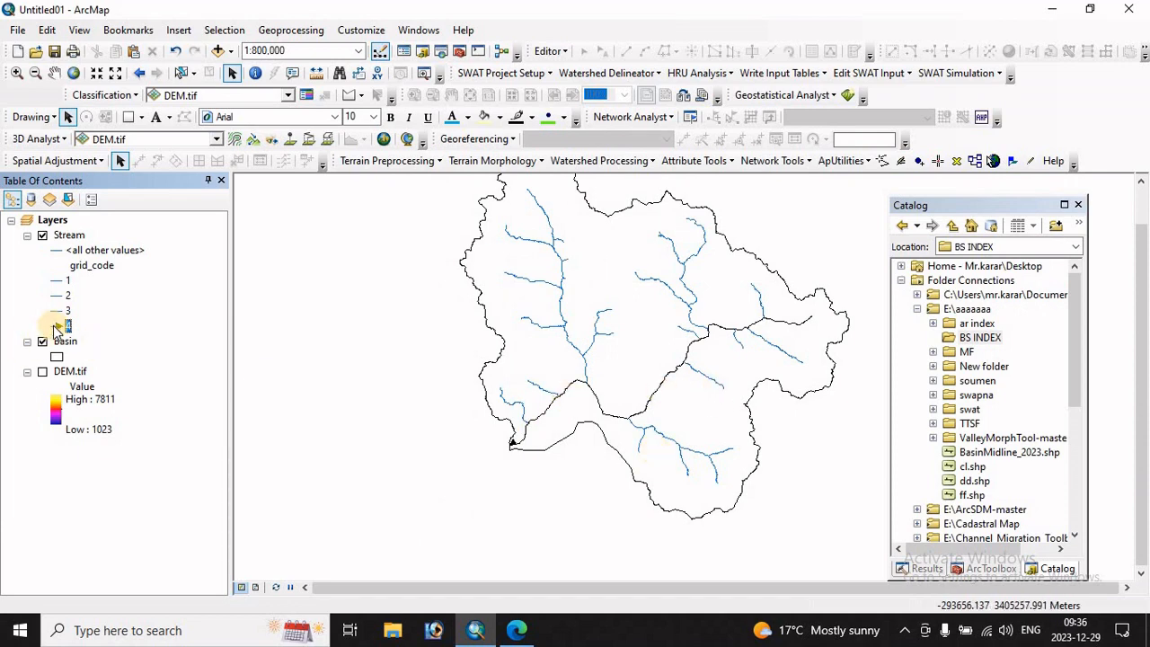
pyautogui.click(58, 326)
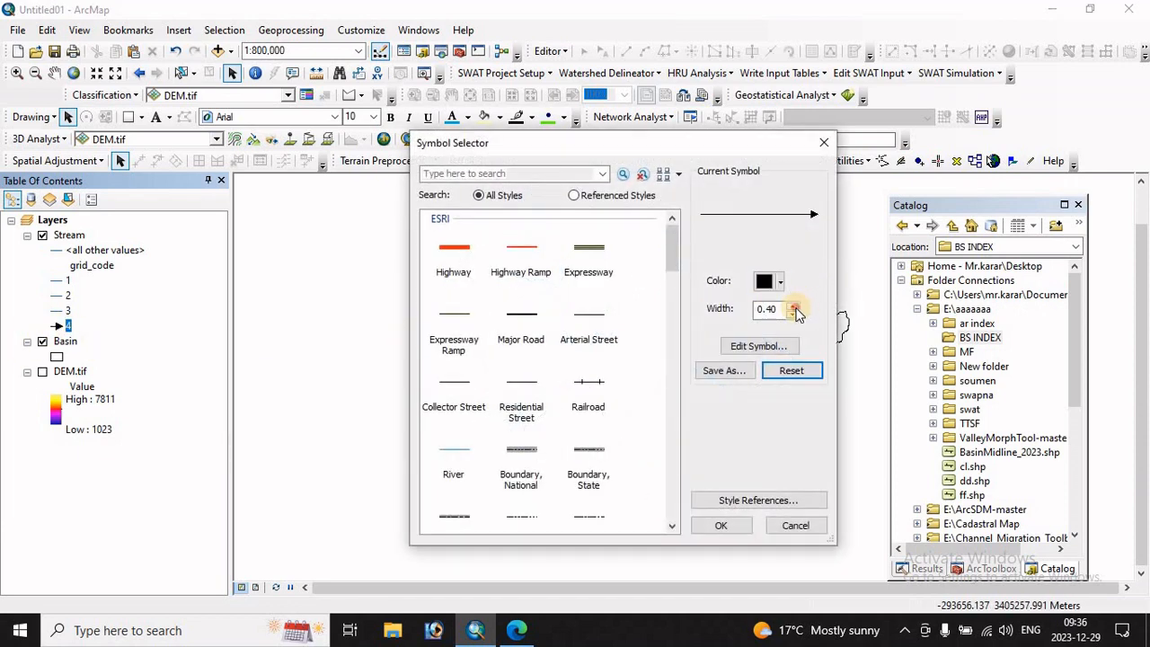
pyautogui.click(720, 525)
pyautogui.scroll(1, 518, 444)
pyautogui.scroll(1, 651, 433)
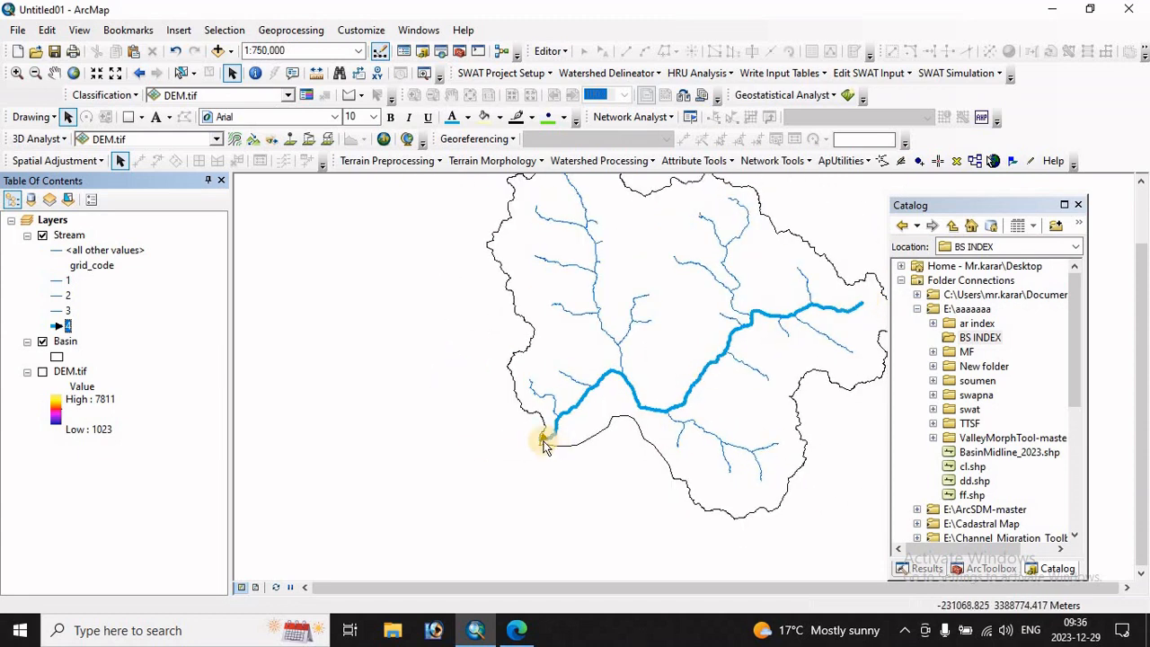
# - Switch to the PDF to recheck the BS = BL/BW formula and its definitions, and return to ArcMap
pyautogui.click(520, 631)
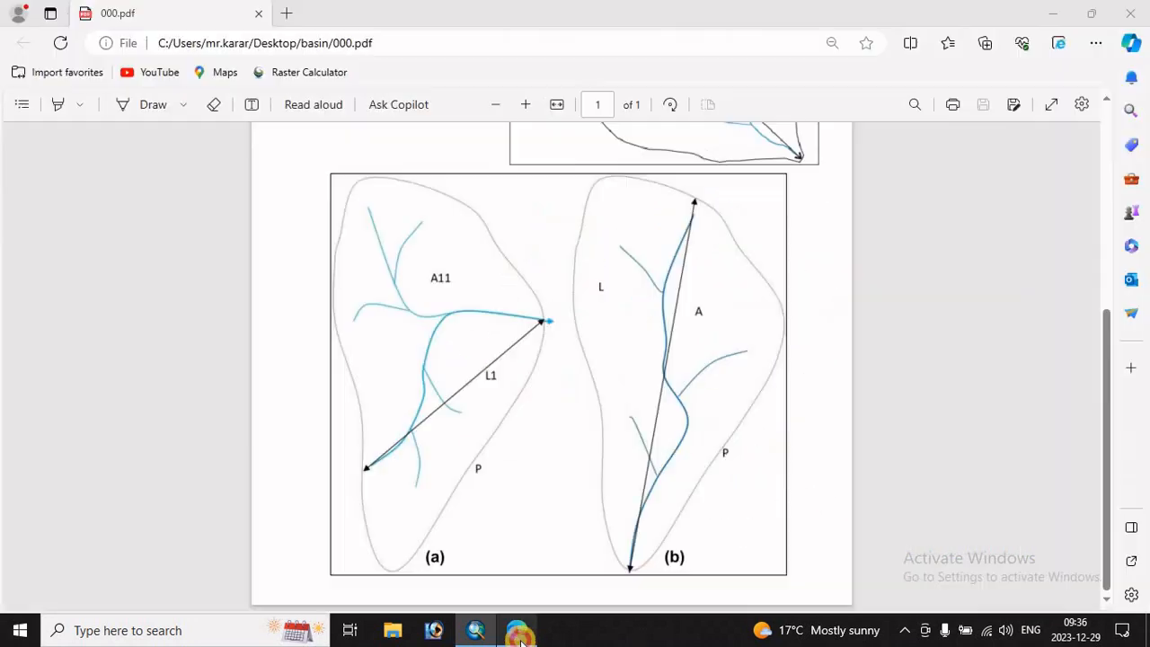
pyautogui.scroll(4, 601, 270)
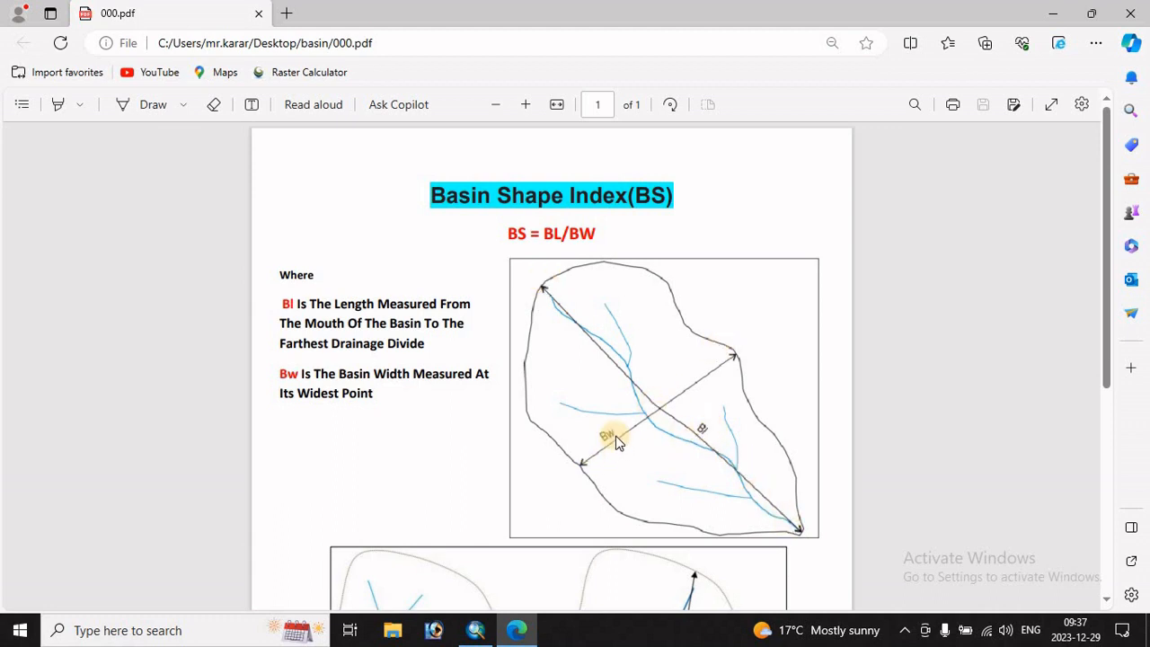
pyautogui.click(475, 630)
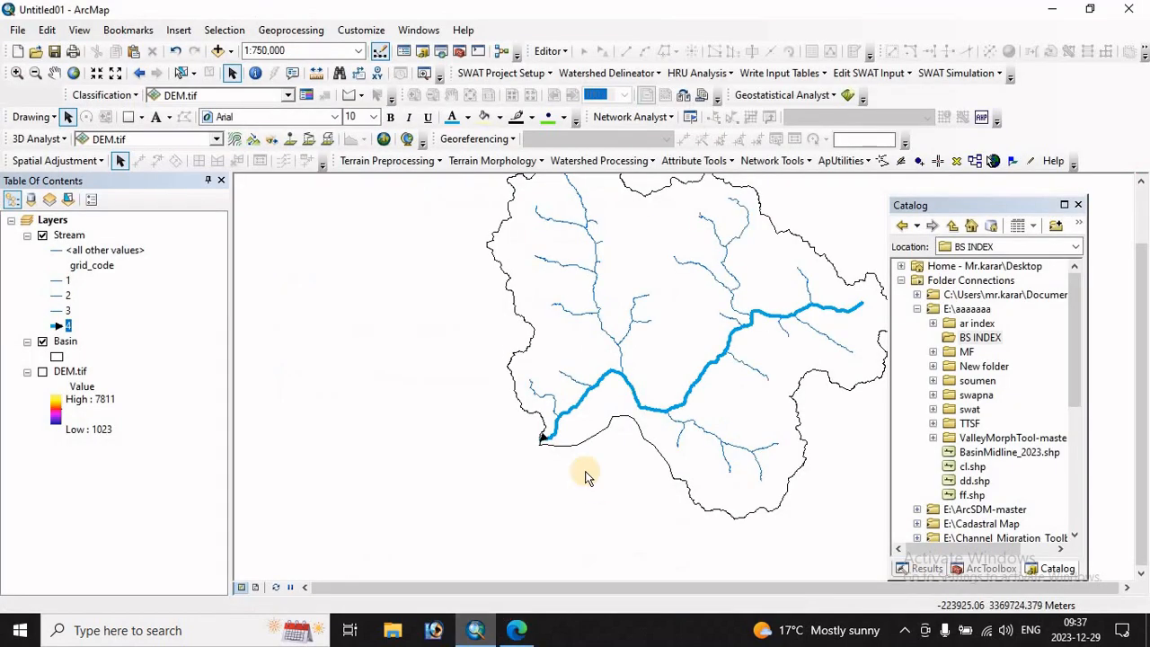
# - Create a new file geodatabase named bs in the BS INDEX folder
pyautogui.moveTo(704, 470); pyautogui.dragTo(539, 461)
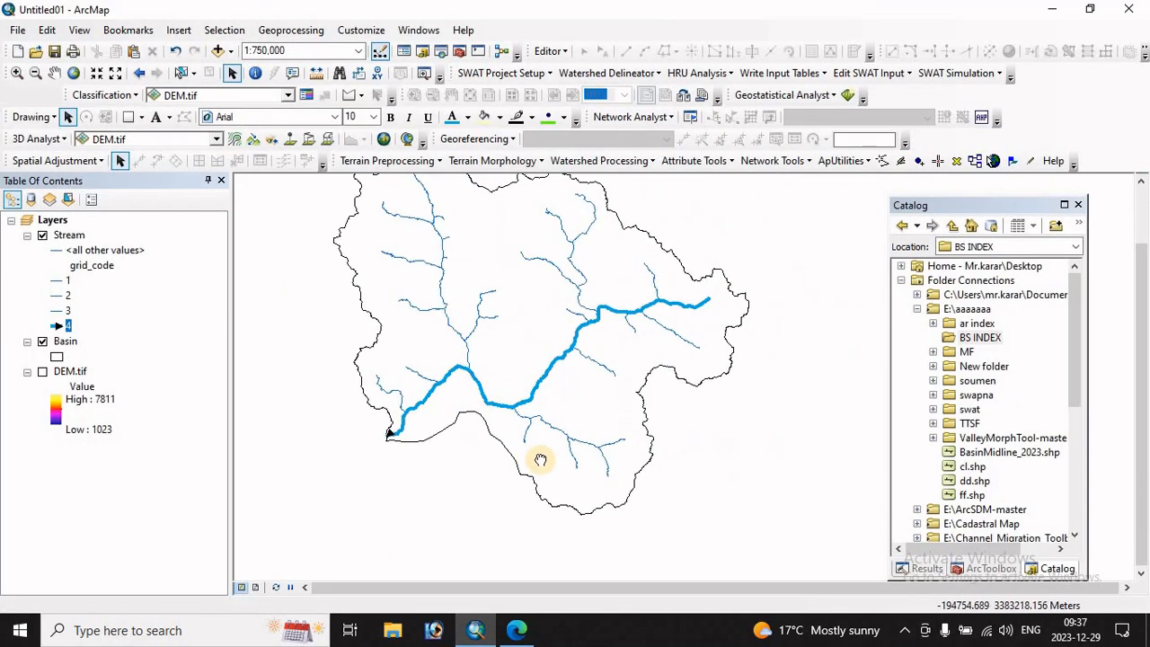
pyautogui.click(987, 338)
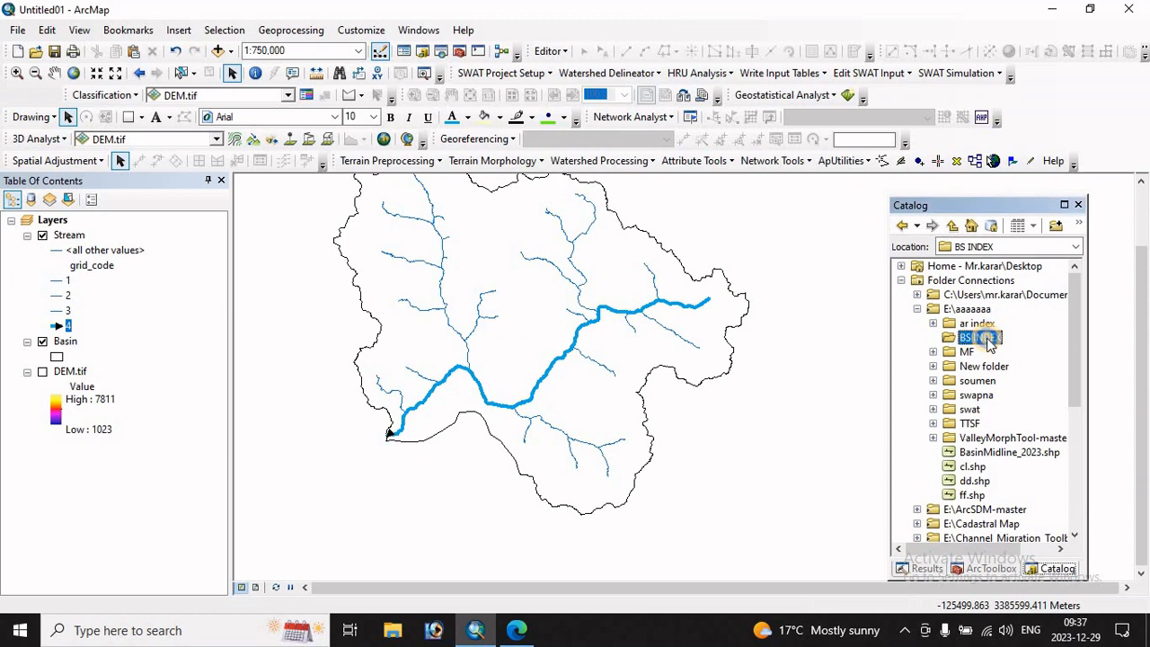
pyautogui.rightClick(988, 339)
pyautogui.moveTo(1032, 444)
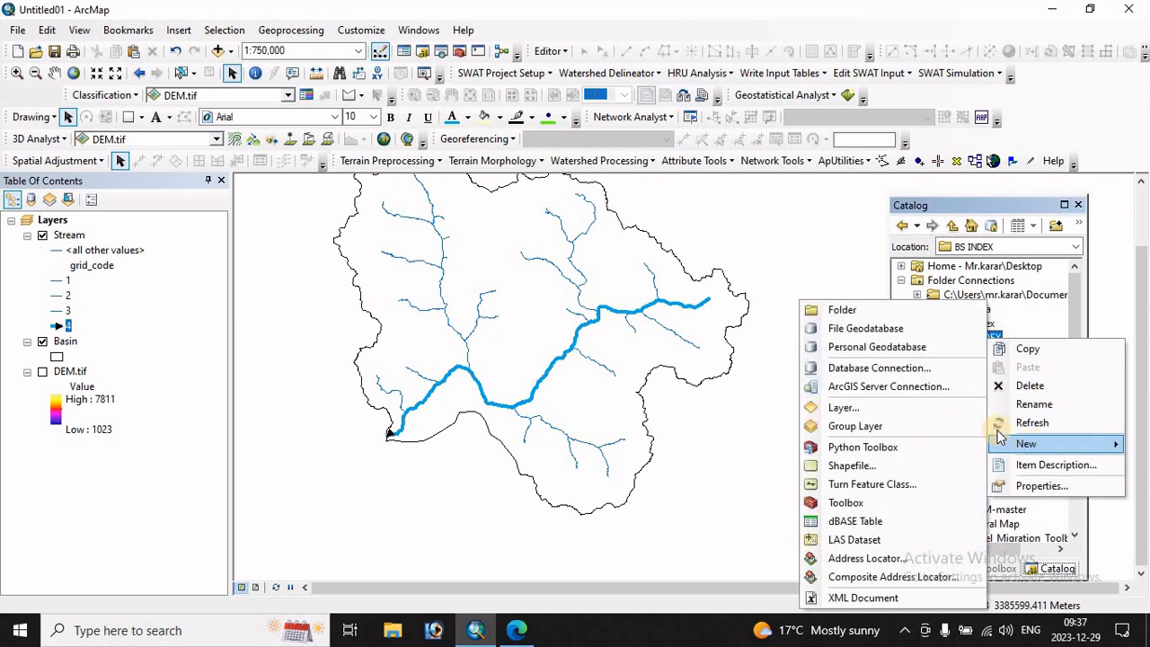
pyautogui.click(872, 332)
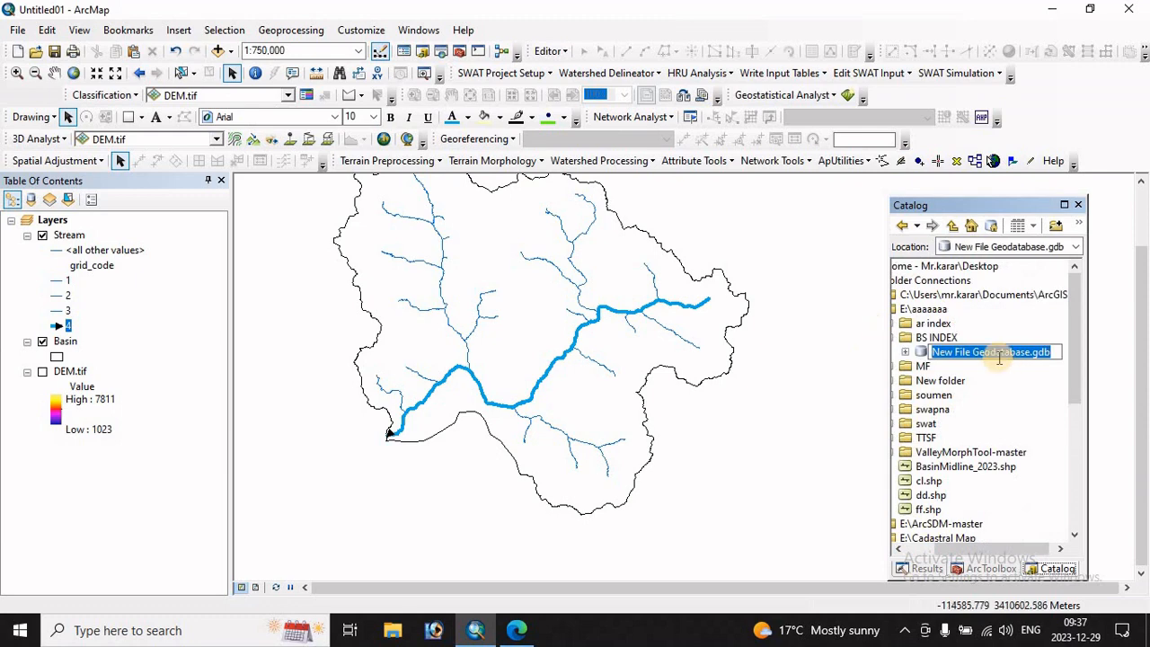
pyautogui.write('bs')
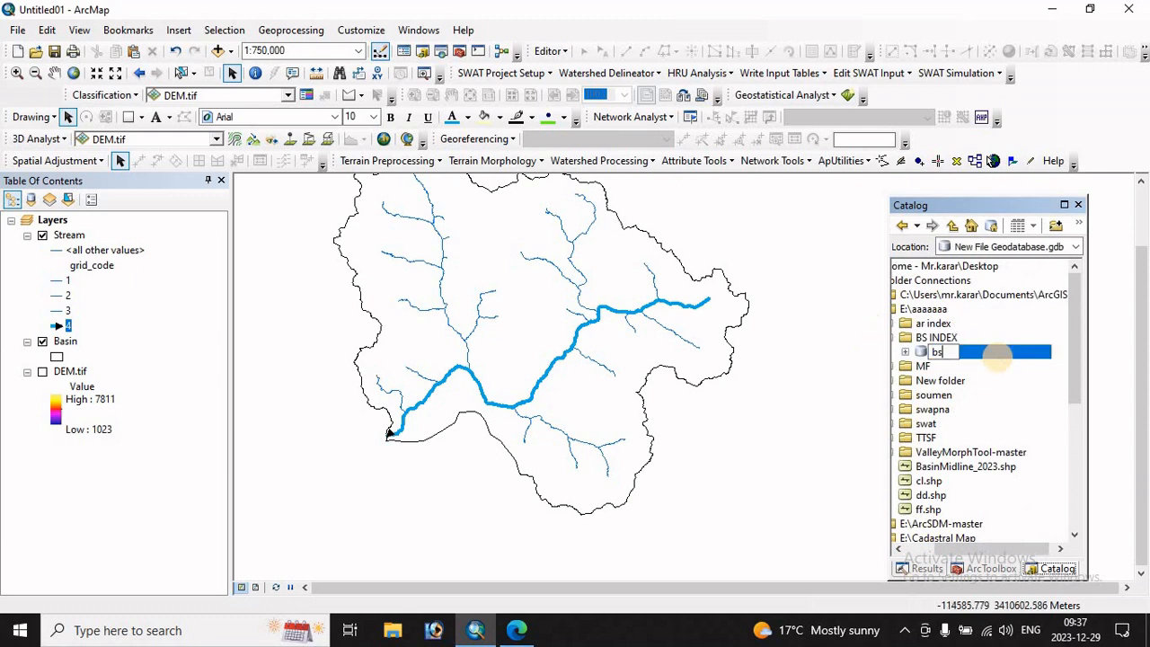
pyautogui.press('Return')
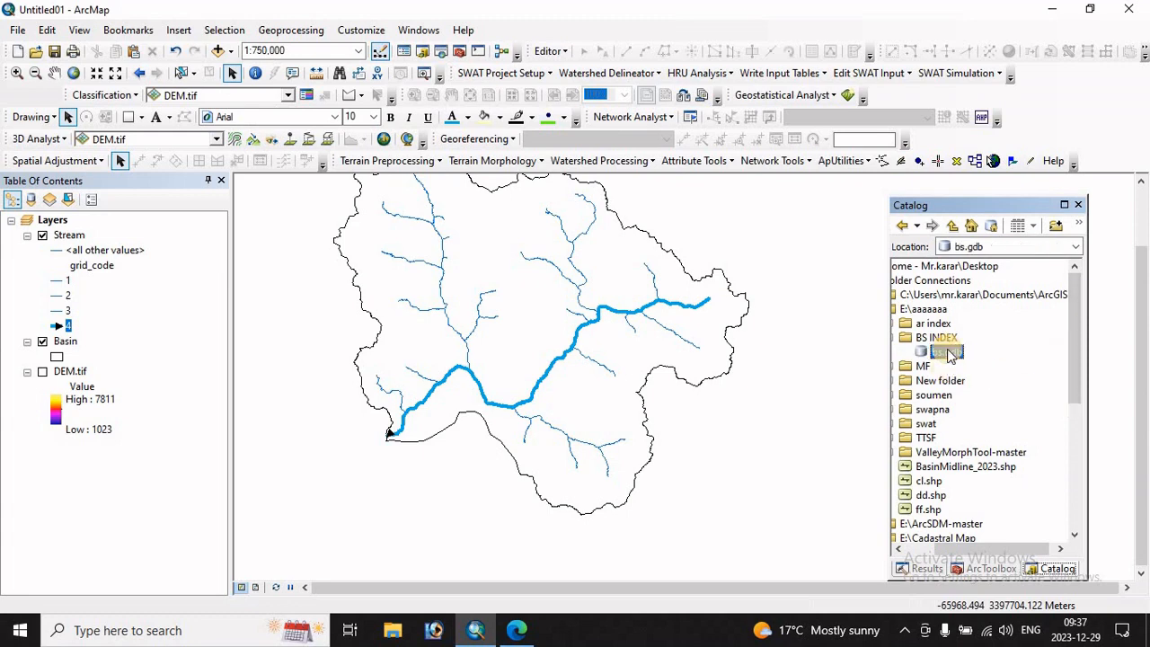
# - Start a new feature class in bs.gdb, check the PDF's basin length notation, and define it as Bl with Line Features
pyautogui.rightClick(948, 354)
pyautogui.moveTo(1015, 237)
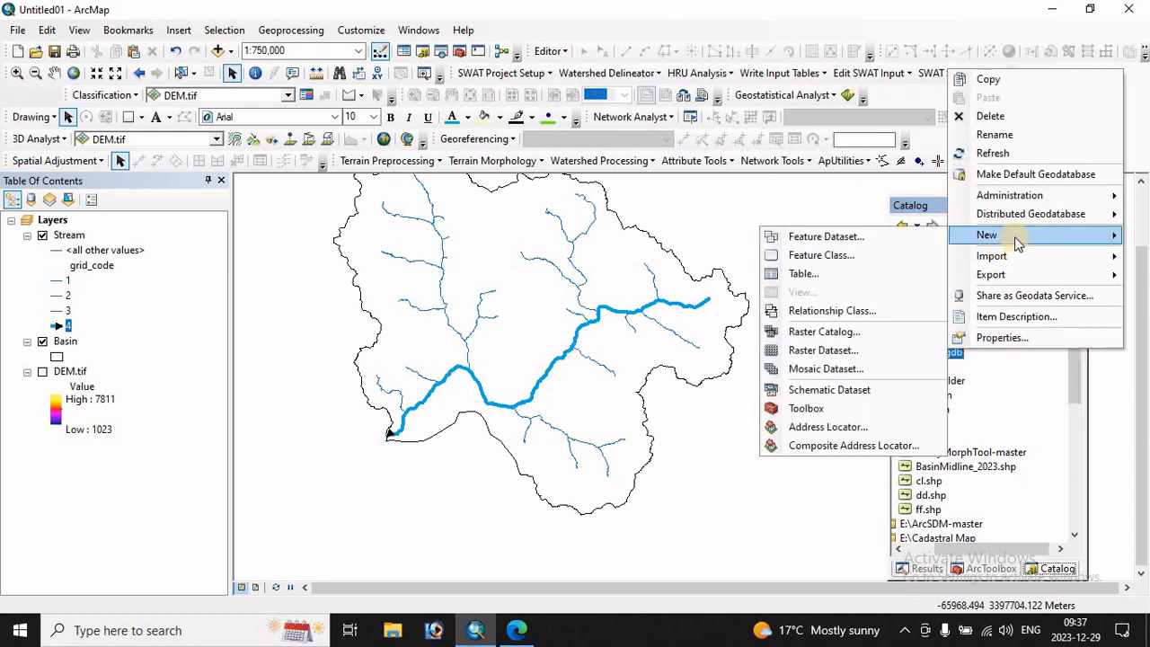
pyautogui.click(809, 256)
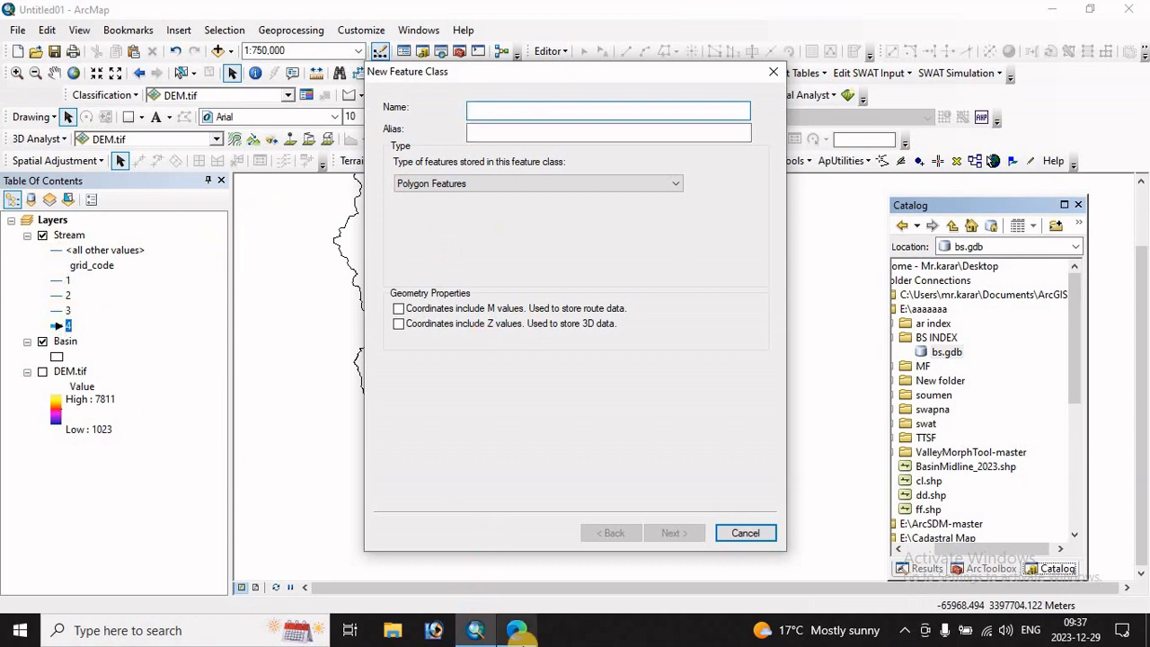
pyautogui.click(517, 630)
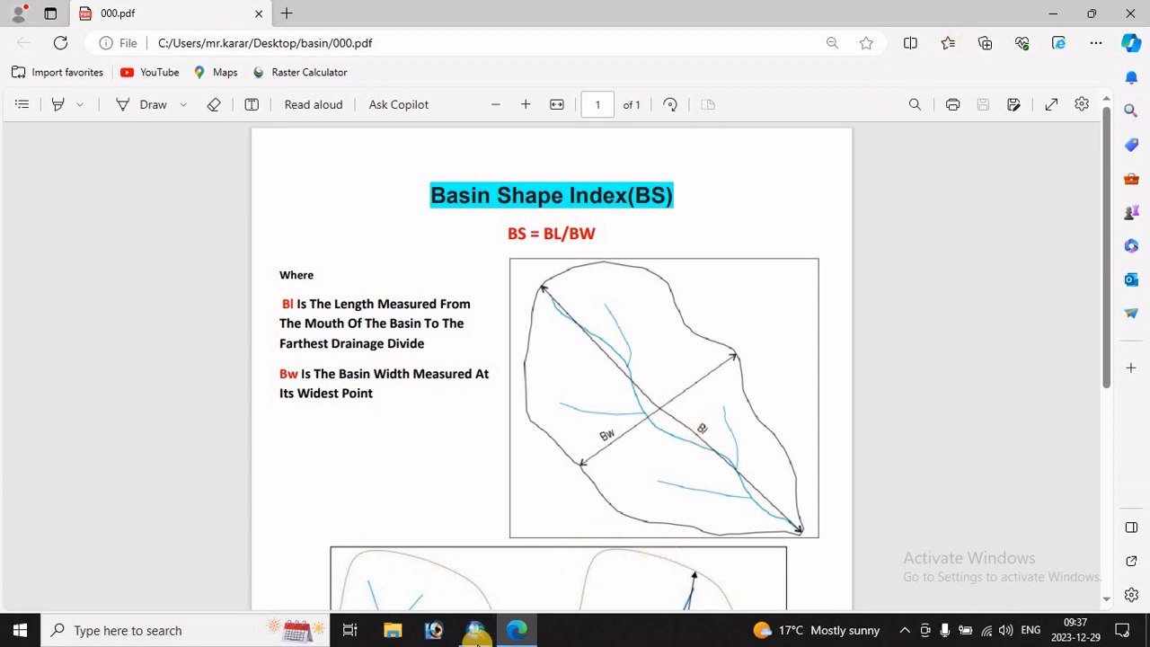
pyautogui.click(476, 632)
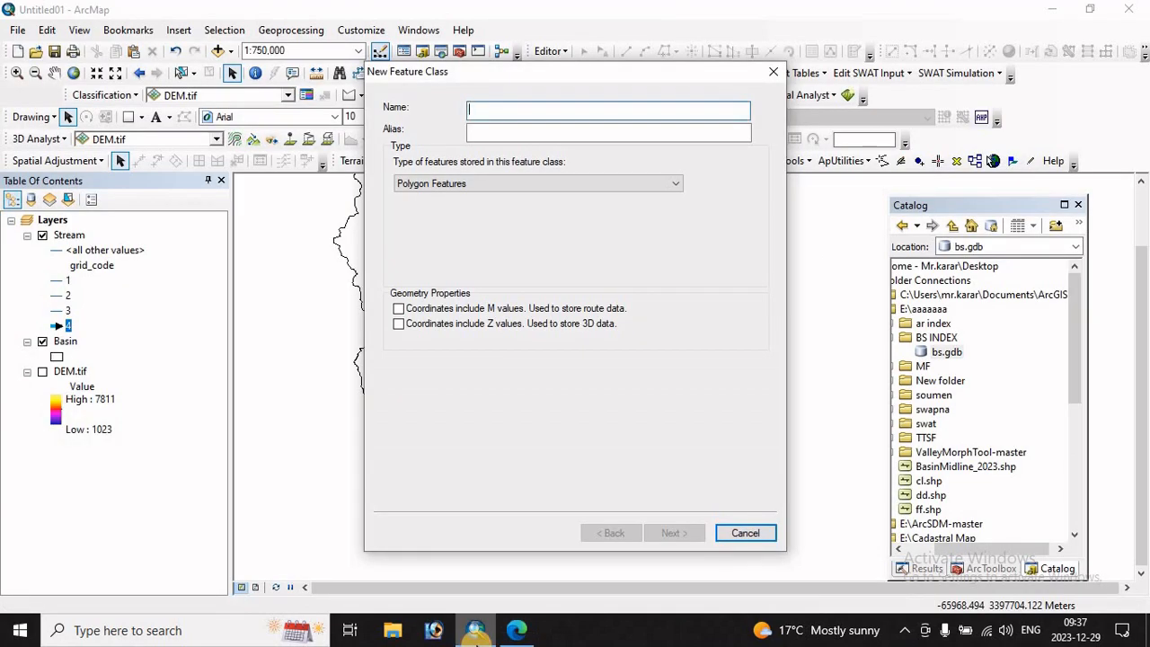
pyautogui.write('BI')
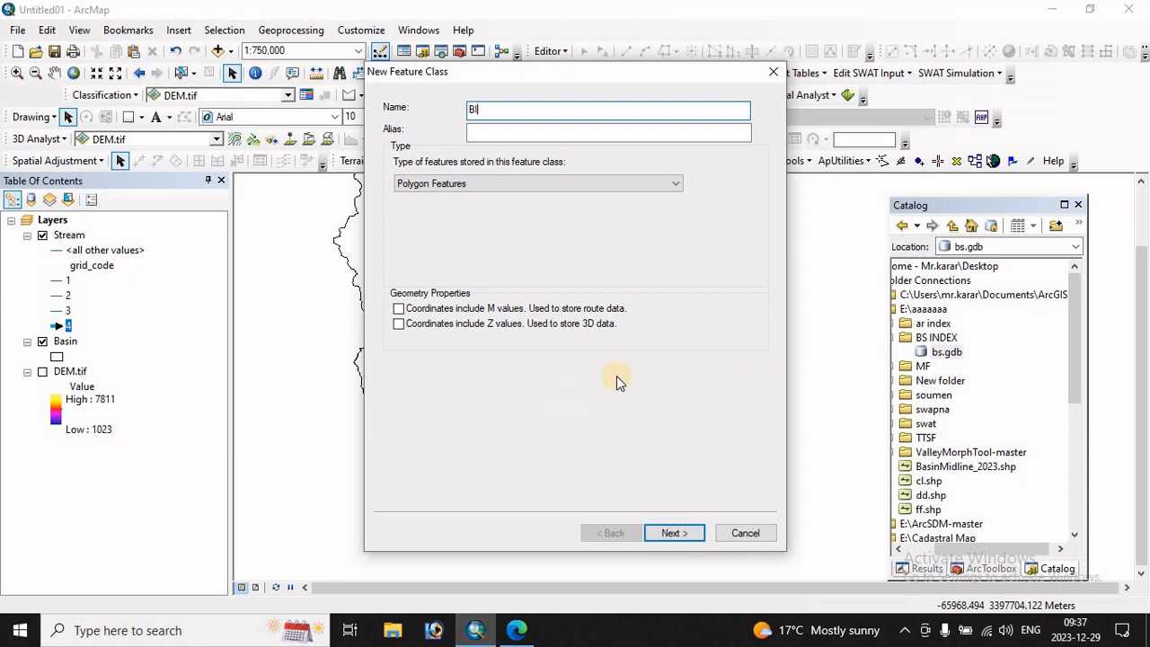
pyautogui.click(663, 193)
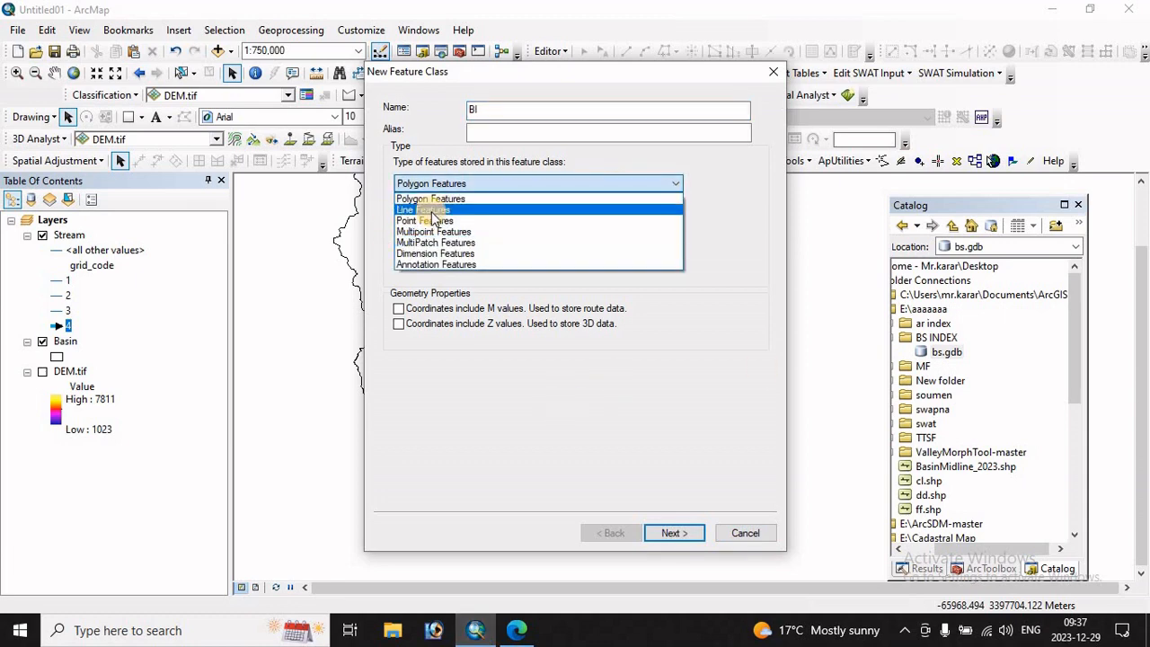
pyautogui.click(433, 209)
# - Assign WGS_1984_UTM_Zone_45N to the Bl feature class, accepting the default XY tolerance and storage configuration
pyautogui.click(674, 534)
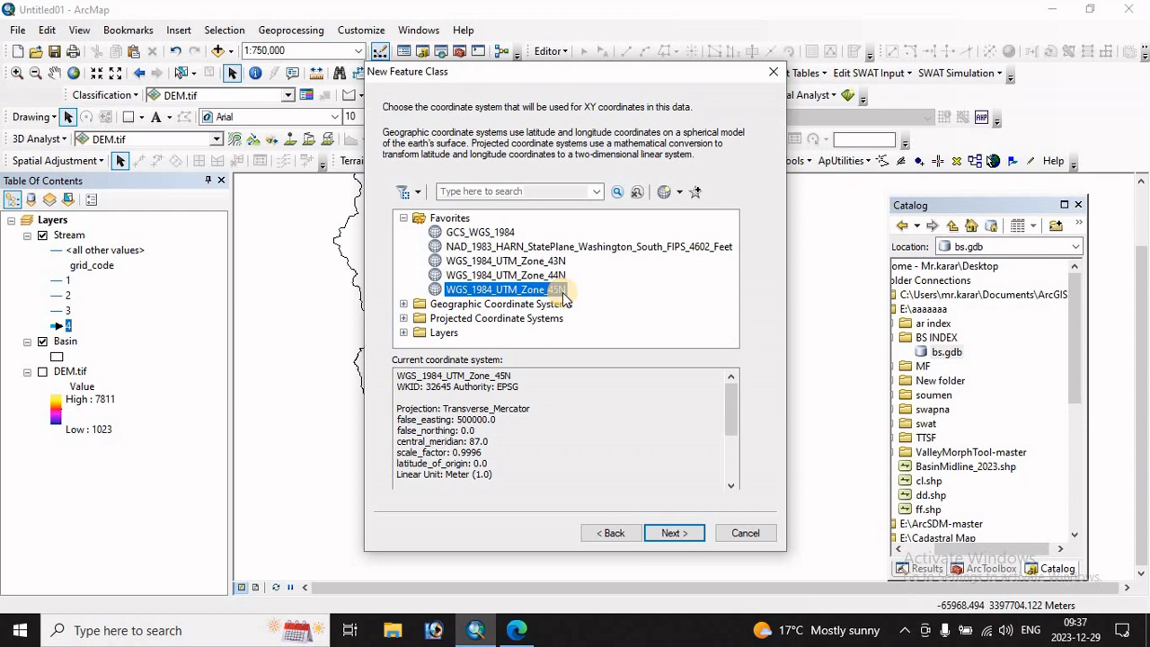
pyautogui.click(674, 533)
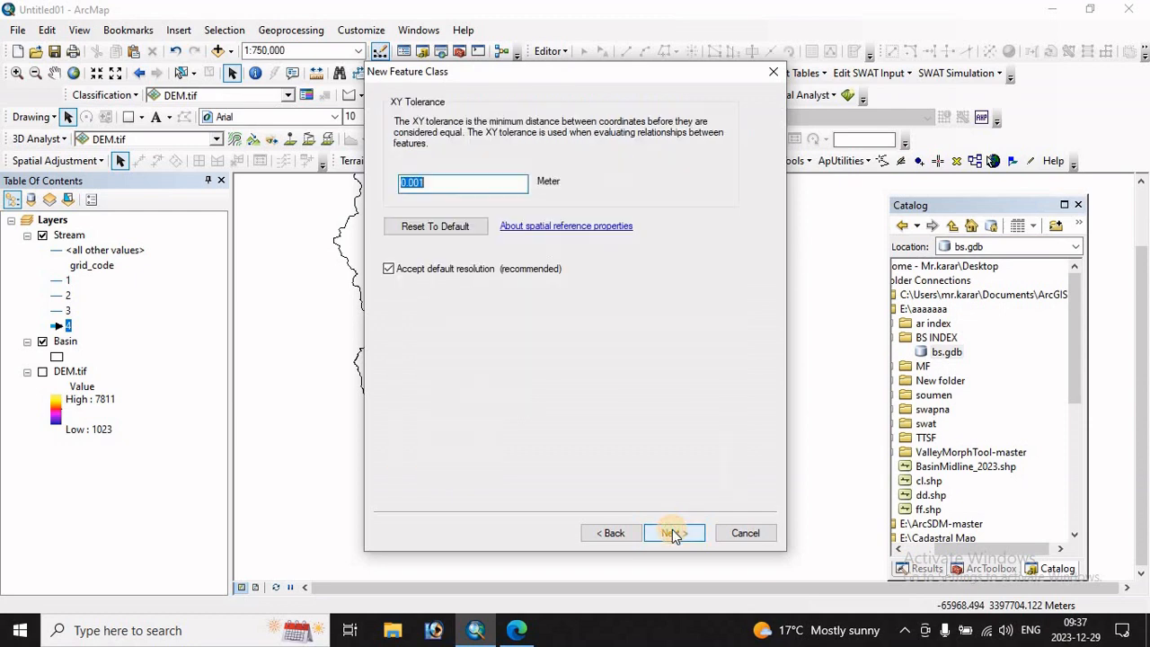
pyautogui.click(669, 534)
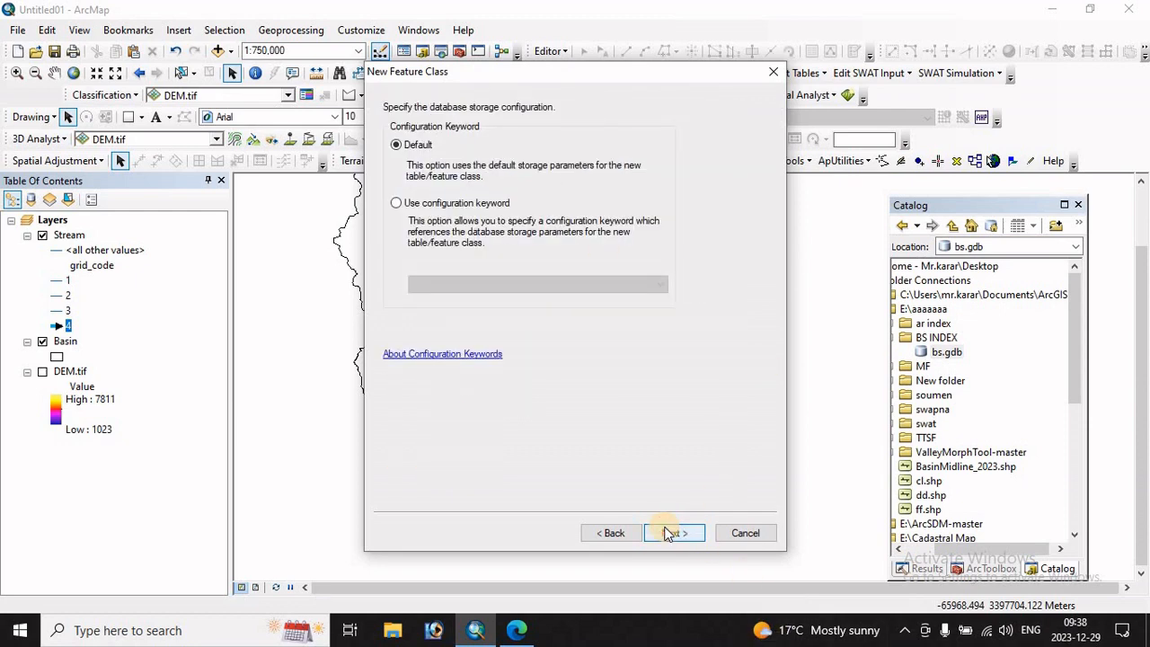
pyautogui.click(670, 533)
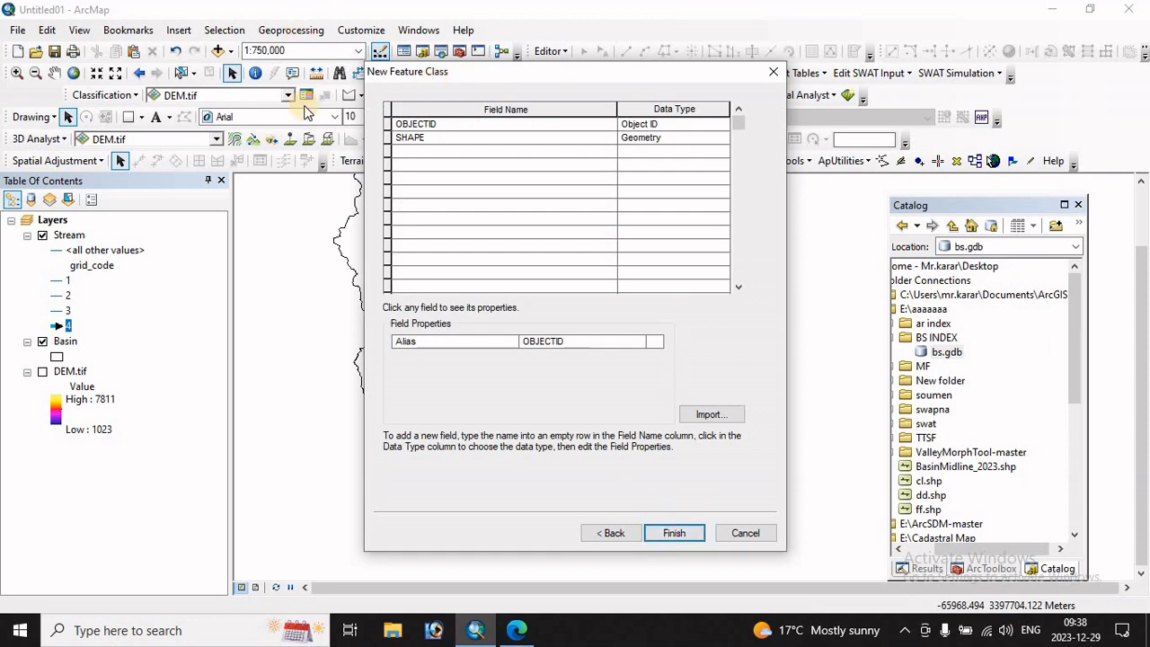
# - Add a BL field of type Double and finish creating the basin length feature class
pyautogui.click(414, 153)
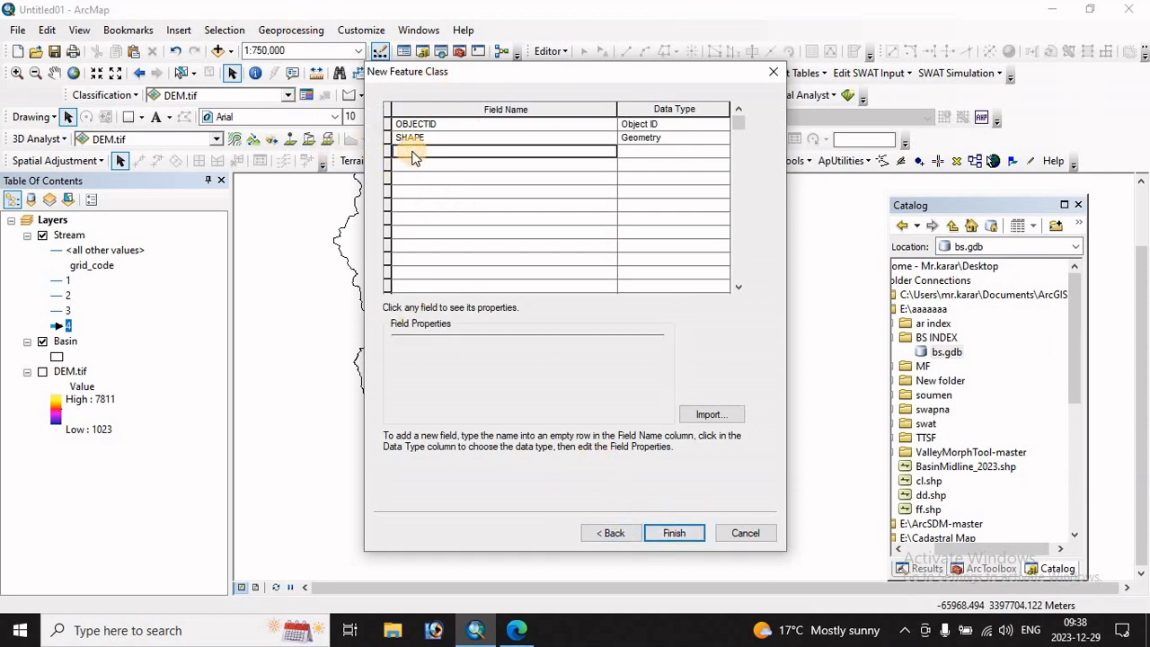
pyautogui.write('B')
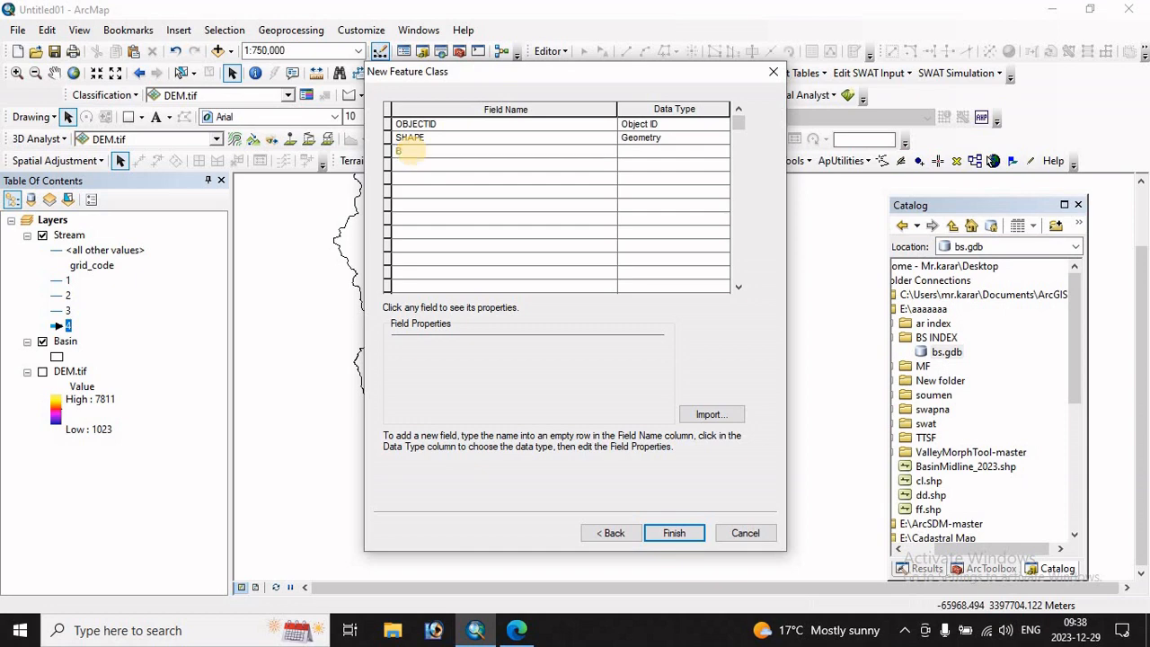
pyautogui.write('L')
pyautogui.click(657, 154)
pyautogui.click(657, 154)
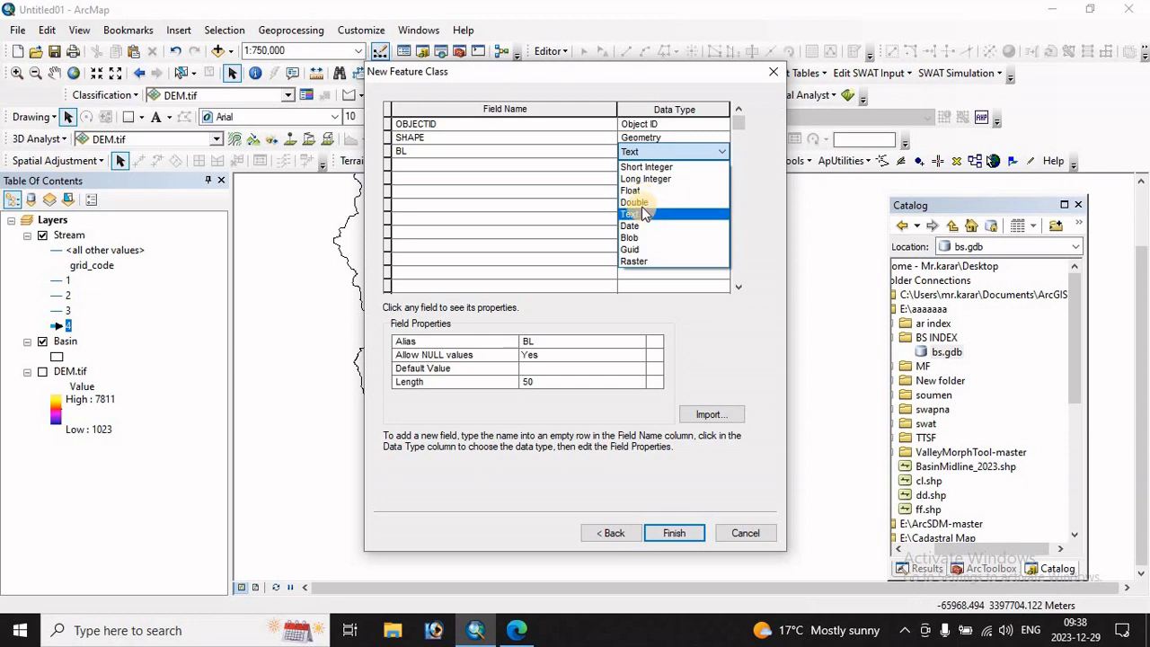
pyautogui.click(638, 203)
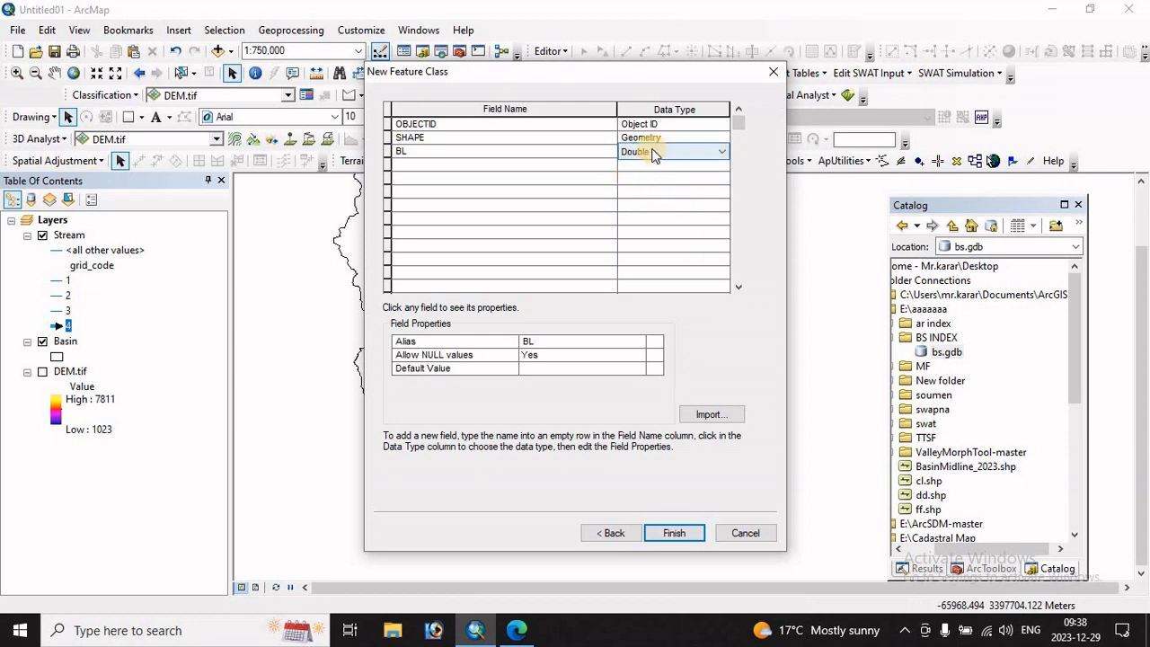
pyautogui.click(675, 533)
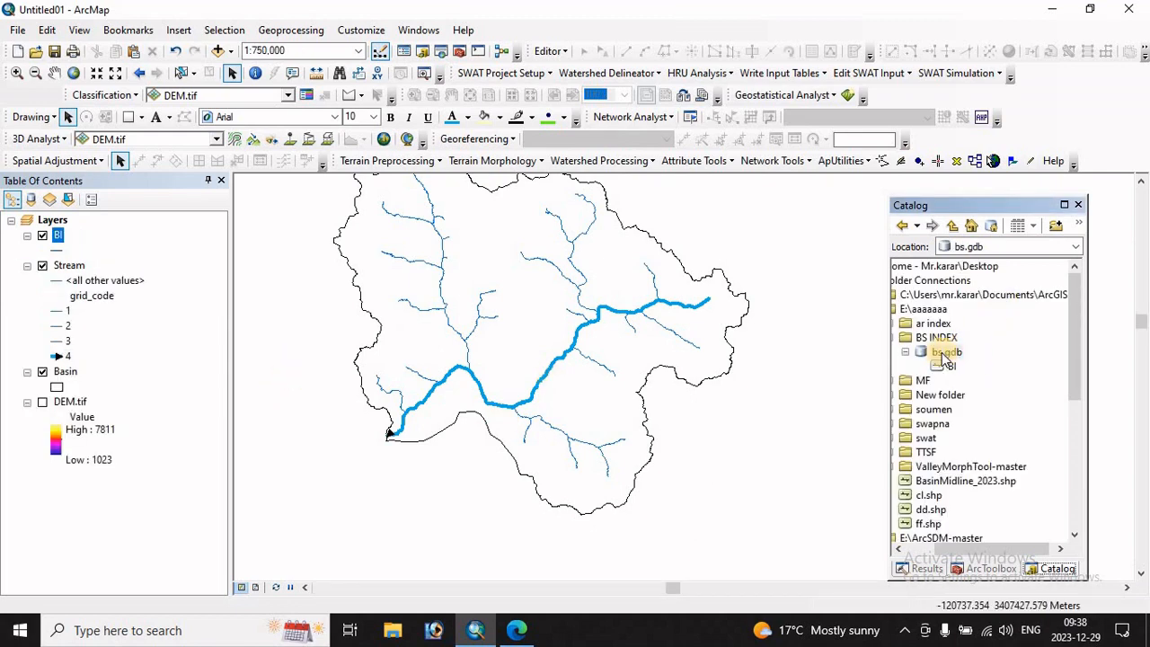
# - Start another new feature class in bs.gdb, named BW, with Line Features as its type
pyautogui.rightClick(941, 355)
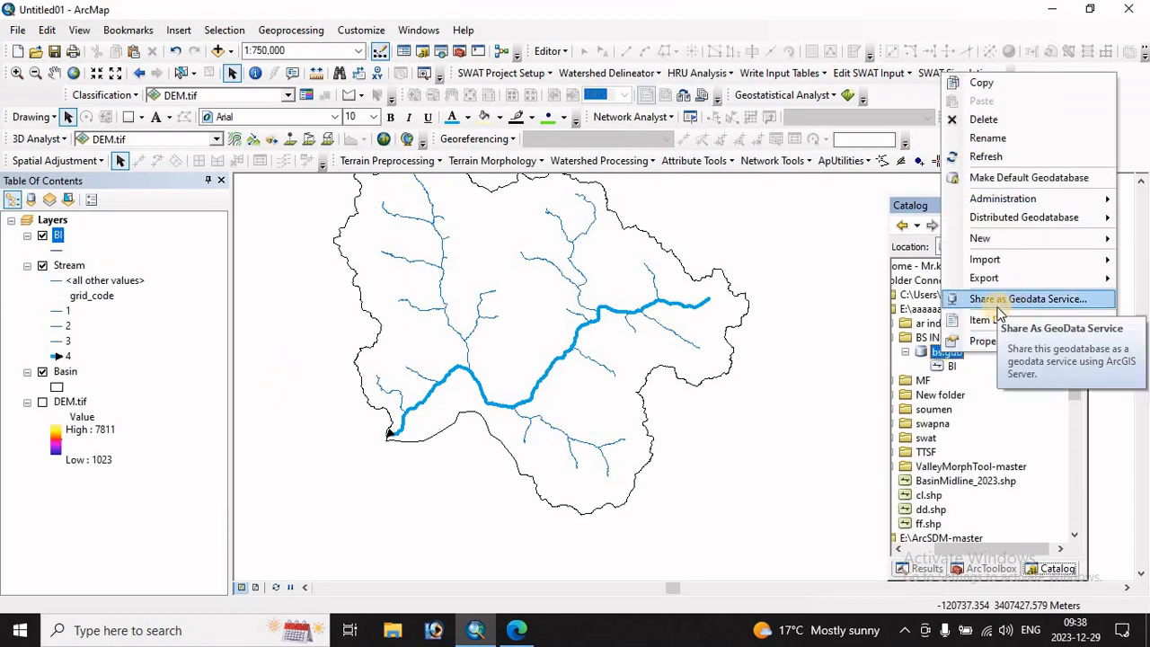
pyautogui.moveTo(988, 239)
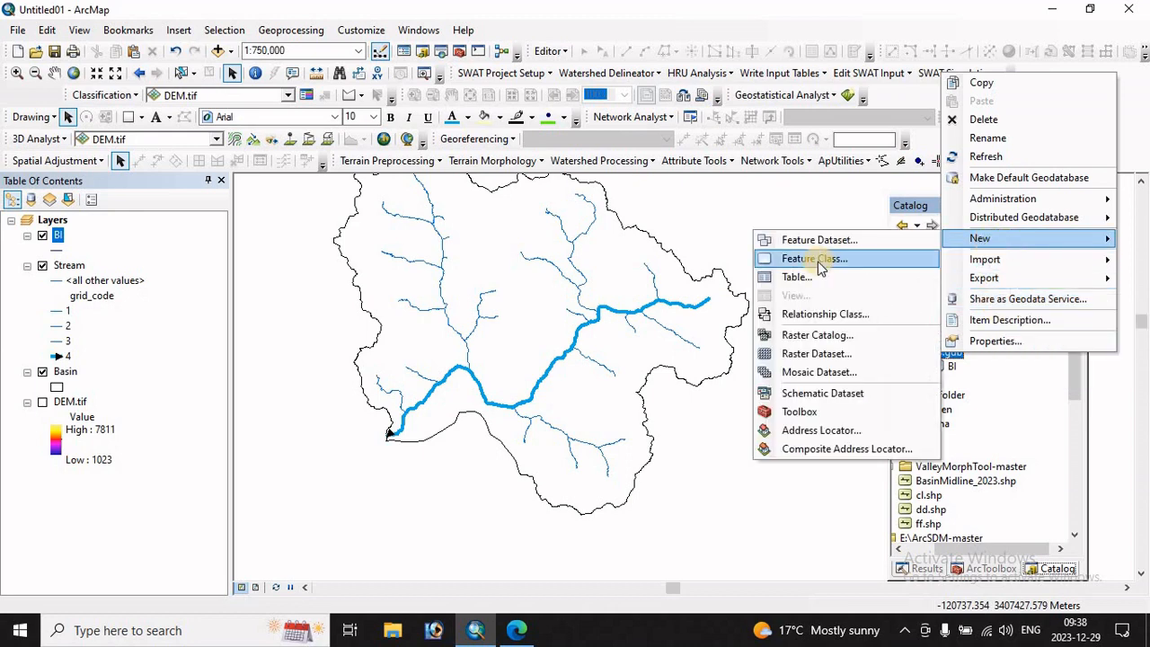
pyautogui.click(818, 261)
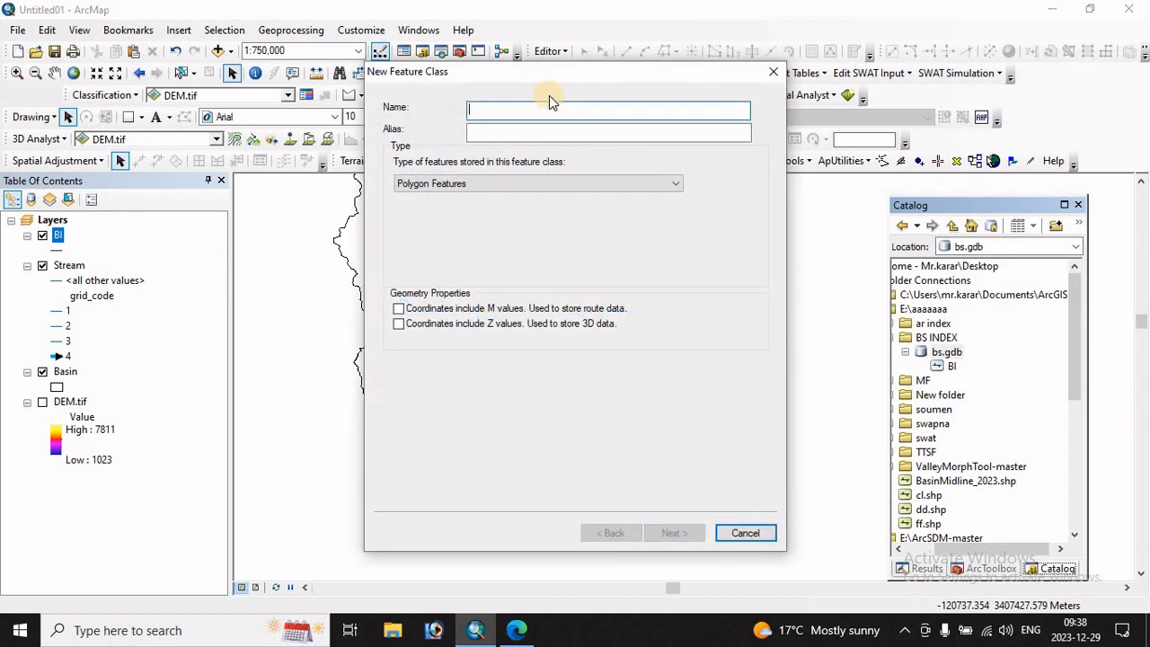
pyautogui.write('BW')
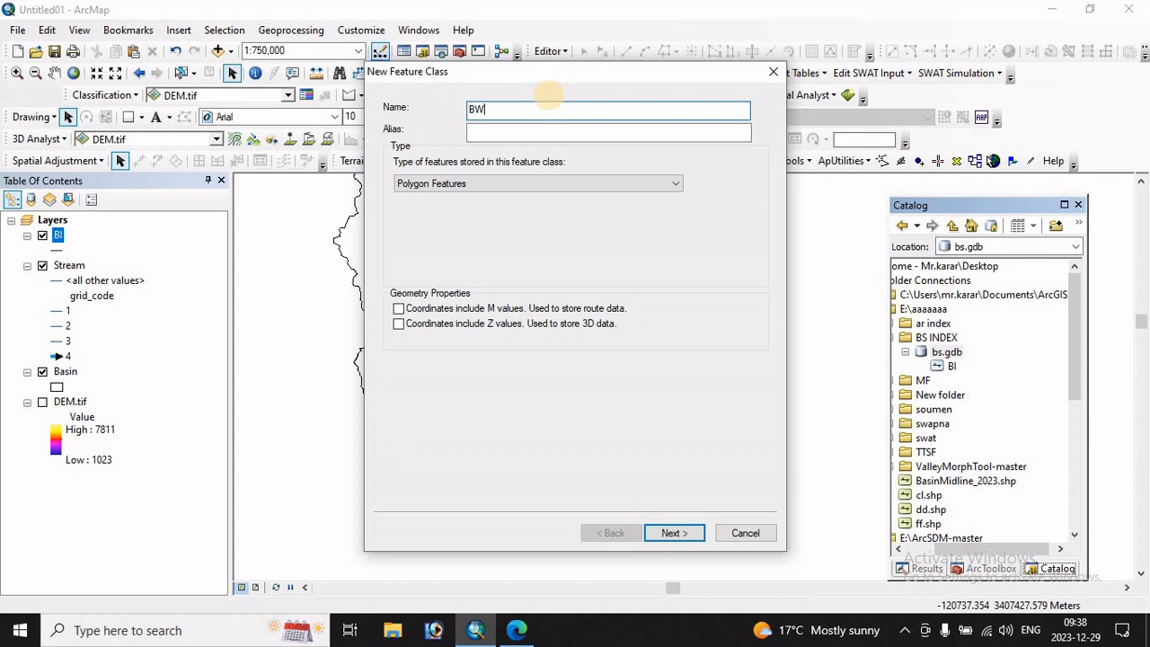
pyautogui.click(622, 183)
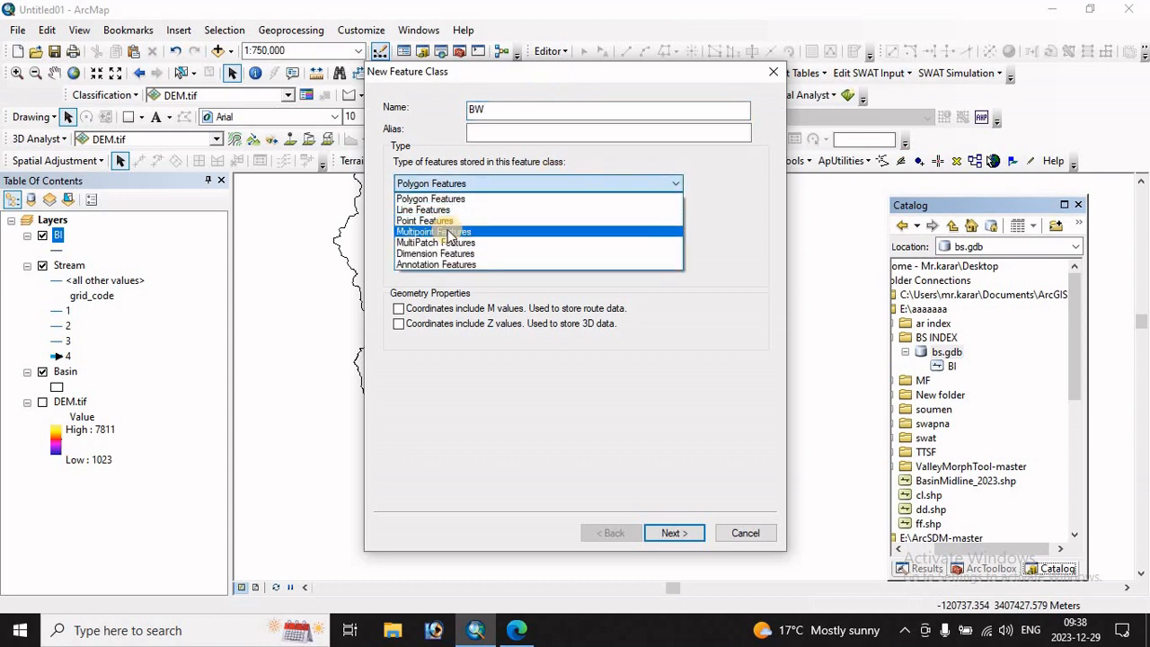
pyautogui.click(426, 210)
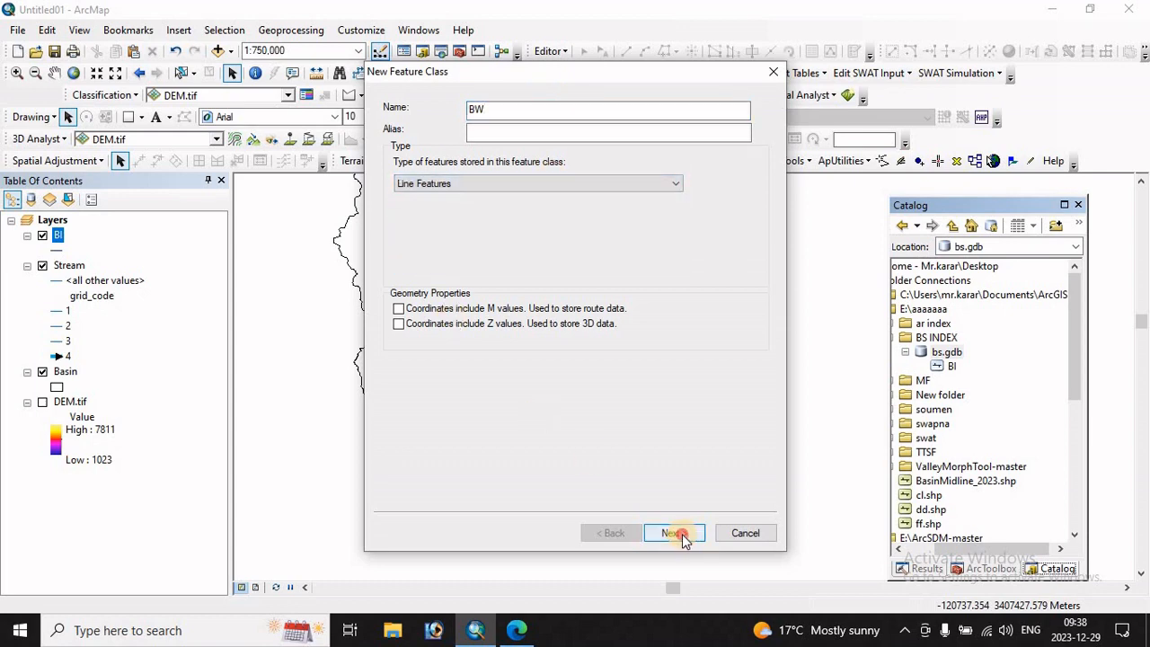
# - Assign WGS_1984_UTM_Zone_45N to the BW feature class, accepting the default XY tolerance and storage configuration
pyautogui.click(680, 535)
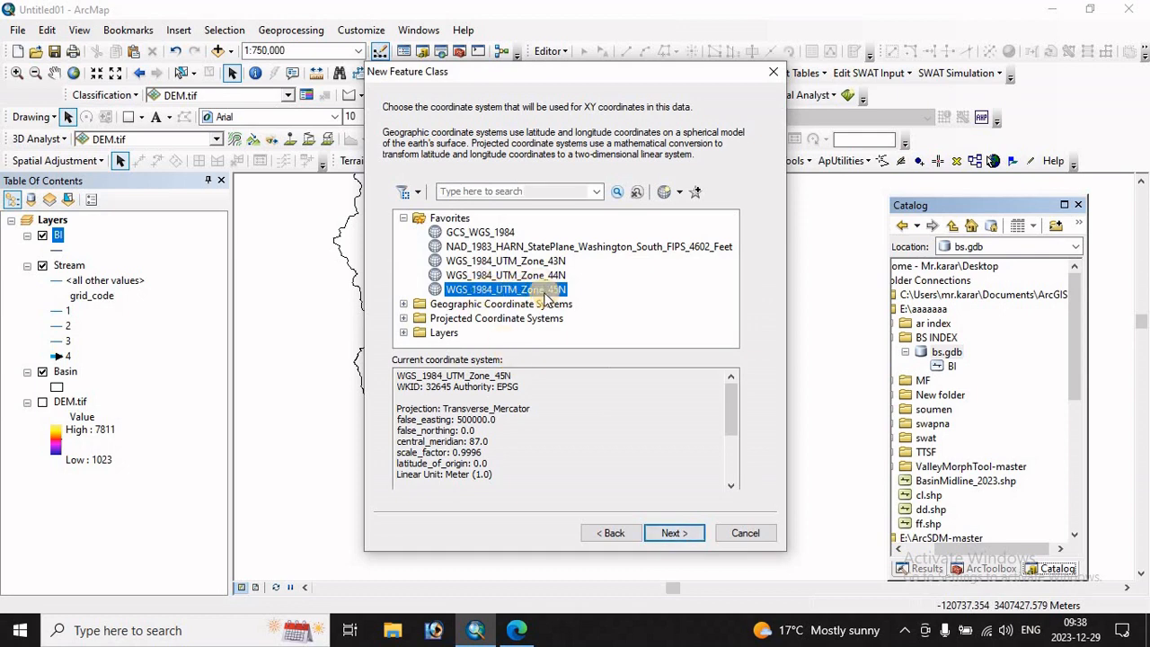
pyautogui.click(680, 533)
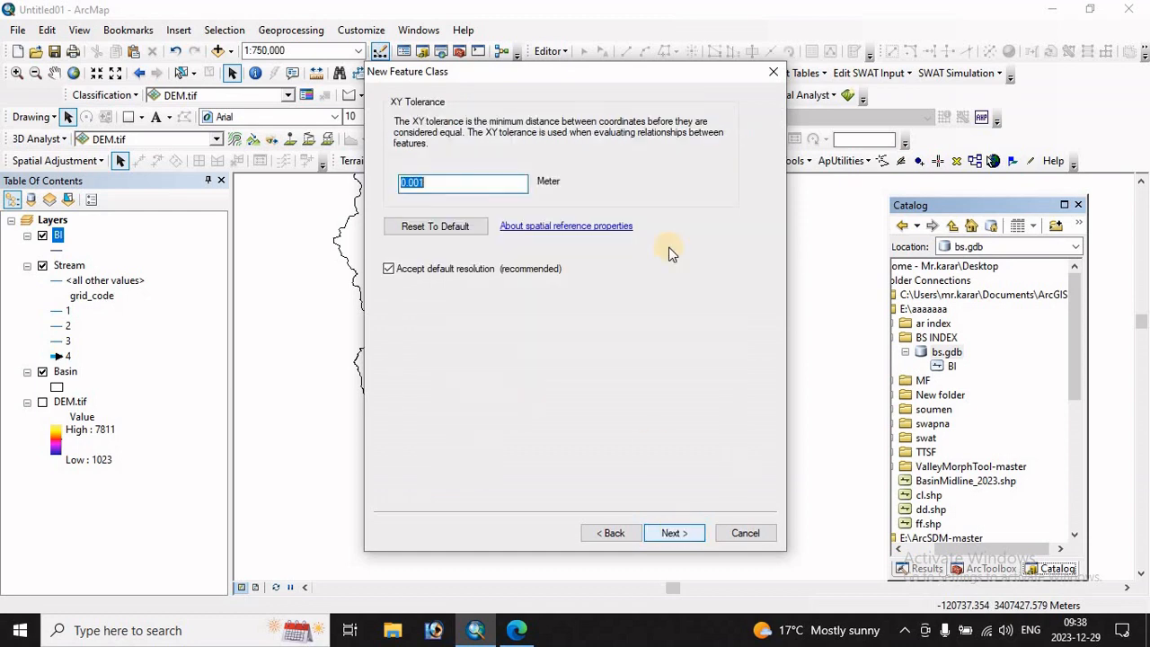
pyautogui.click(675, 533)
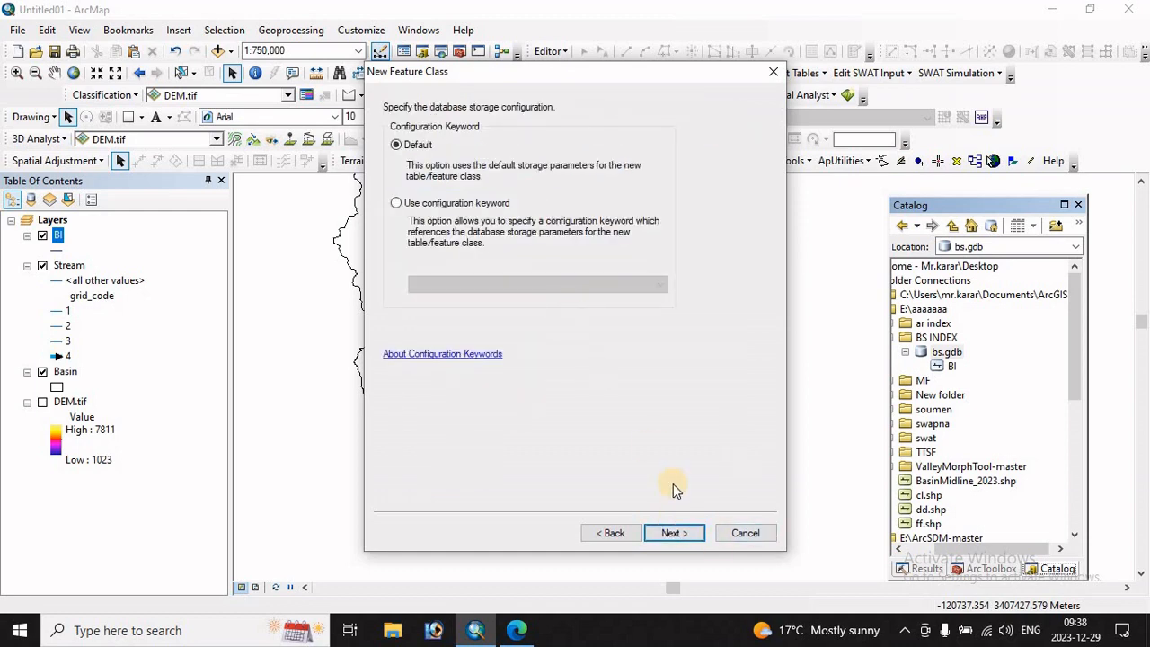
pyautogui.click(669, 534)
# - Add a BW field of type Double and finish creating the basin width feature class
pyautogui.click(440, 153)
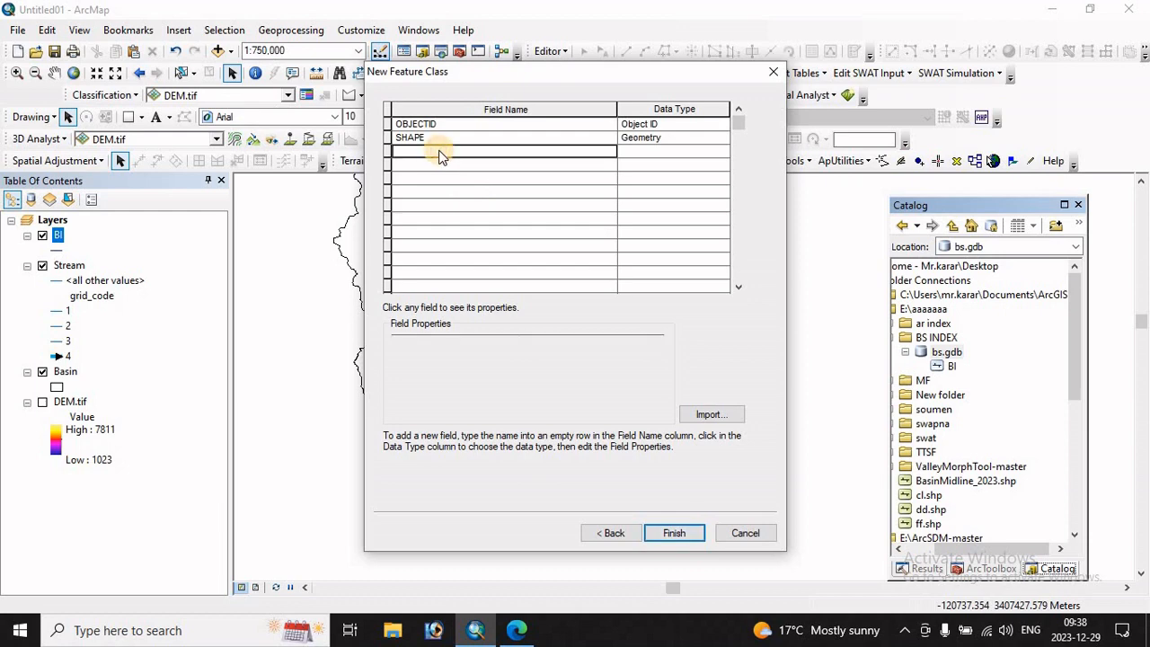
pyautogui.write('BW')
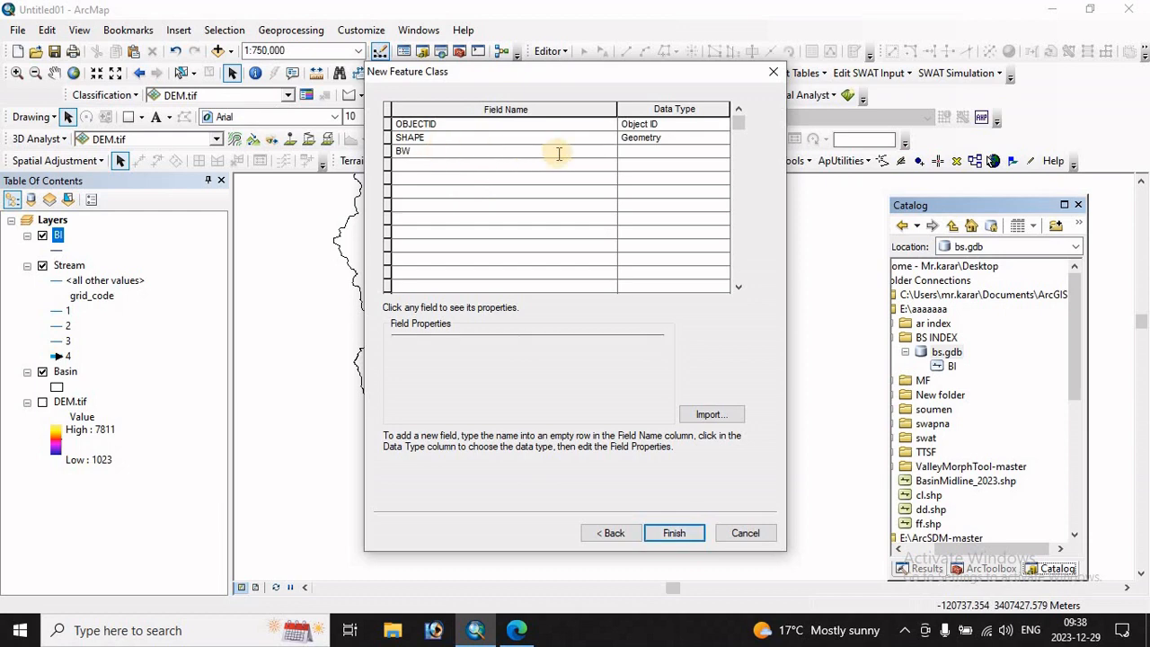
pyautogui.click(636, 152)
pyautogui.click(656, 203)
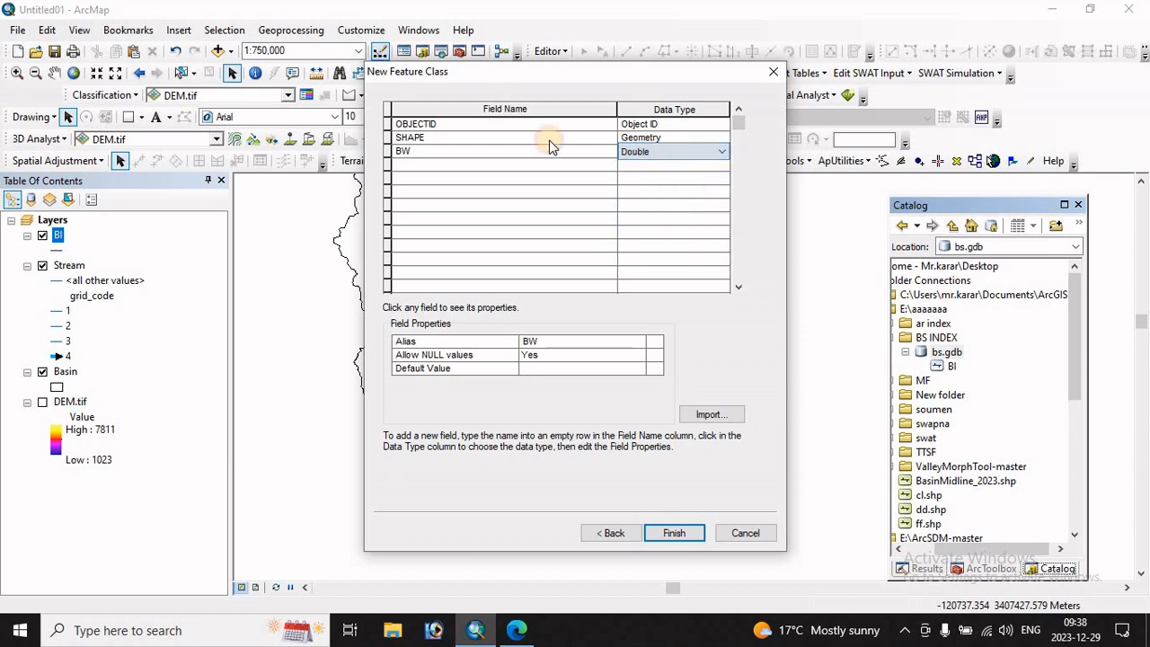
pyautogui.click(672, 534)
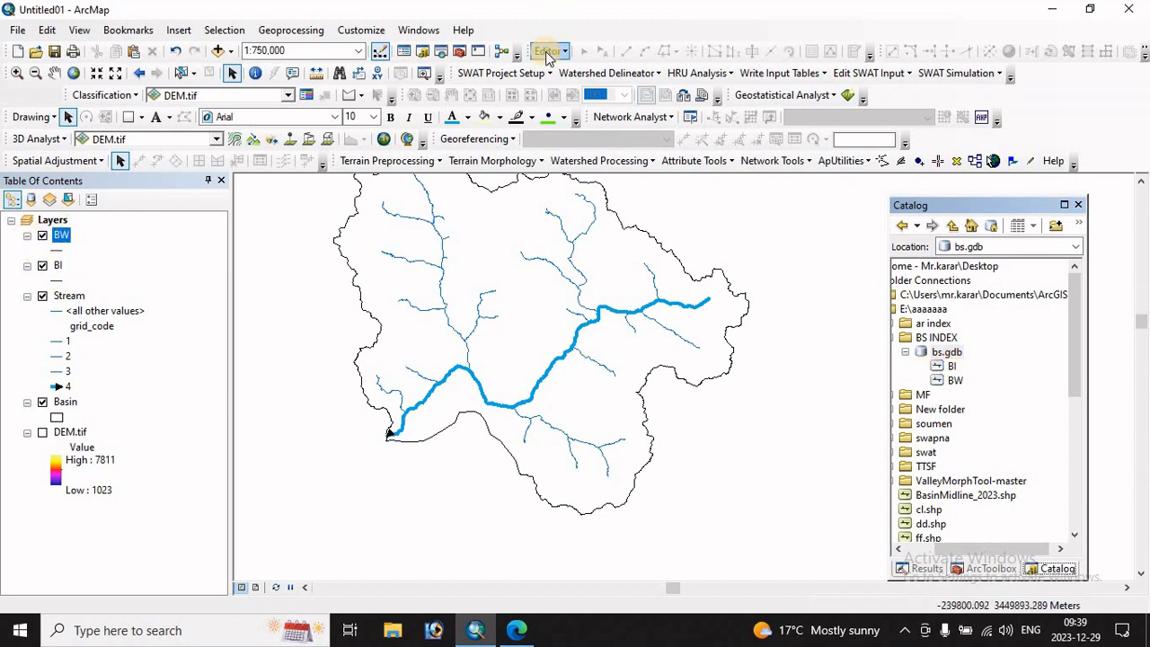
# - Start an edit session on the Bl layer in bs.gdb, continuing past the spatial reference warnings
pyautogui.click(550, 51)
pyautogui.click(585, 74)
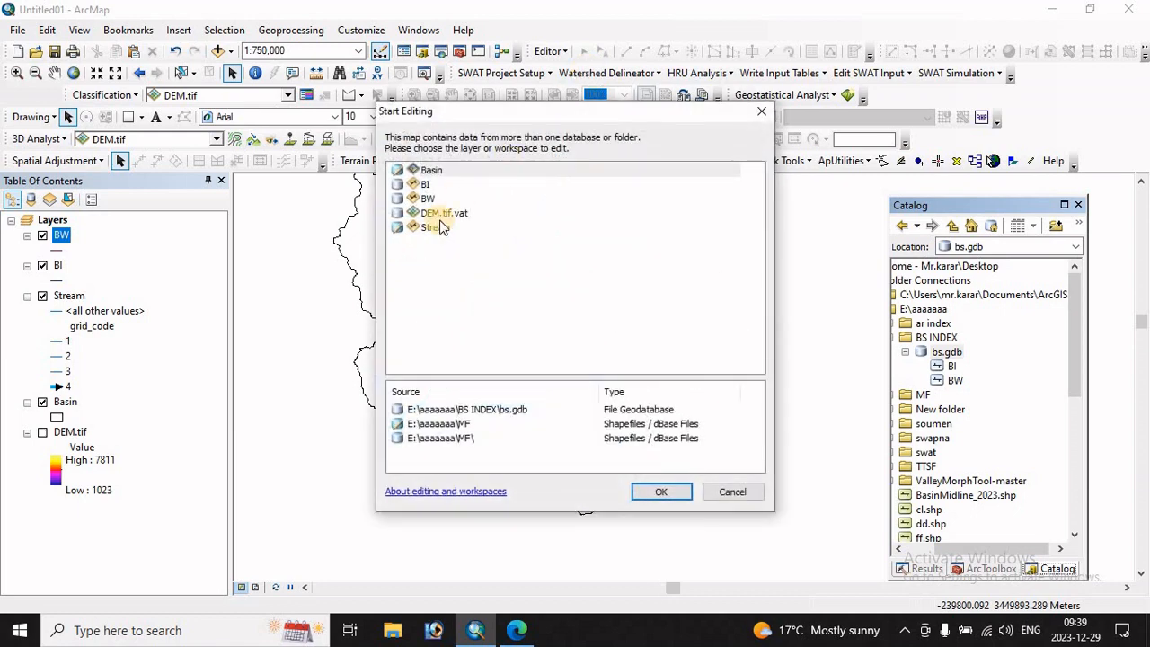
pyautogui.click(425, 184)
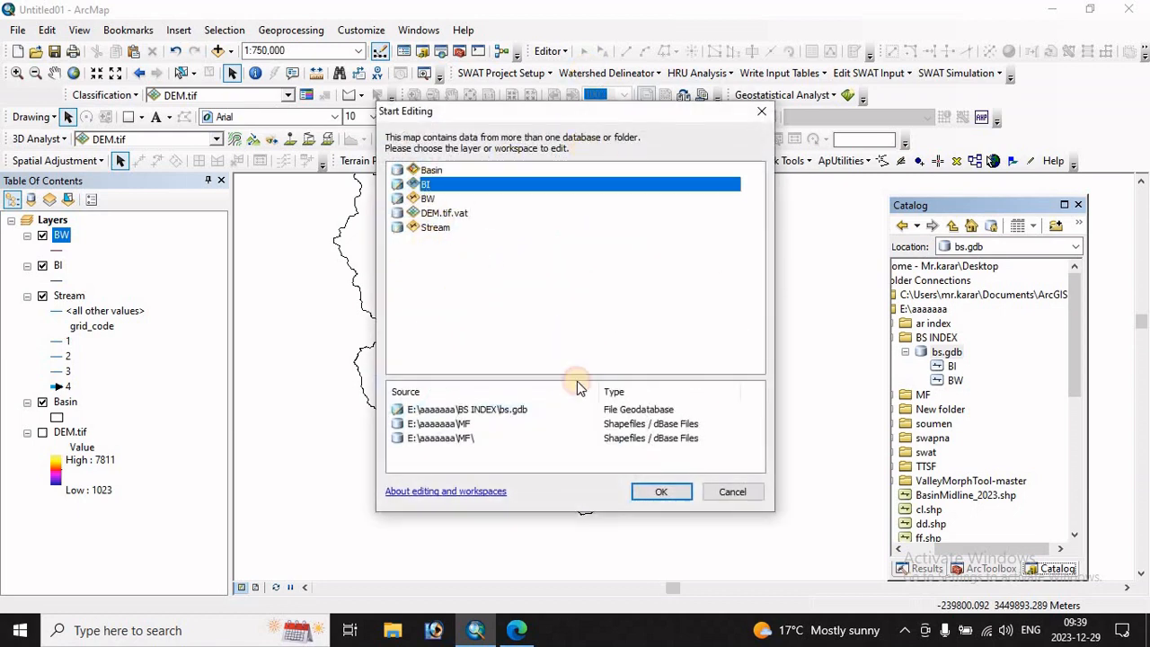
pyautogui.click(661, 492)
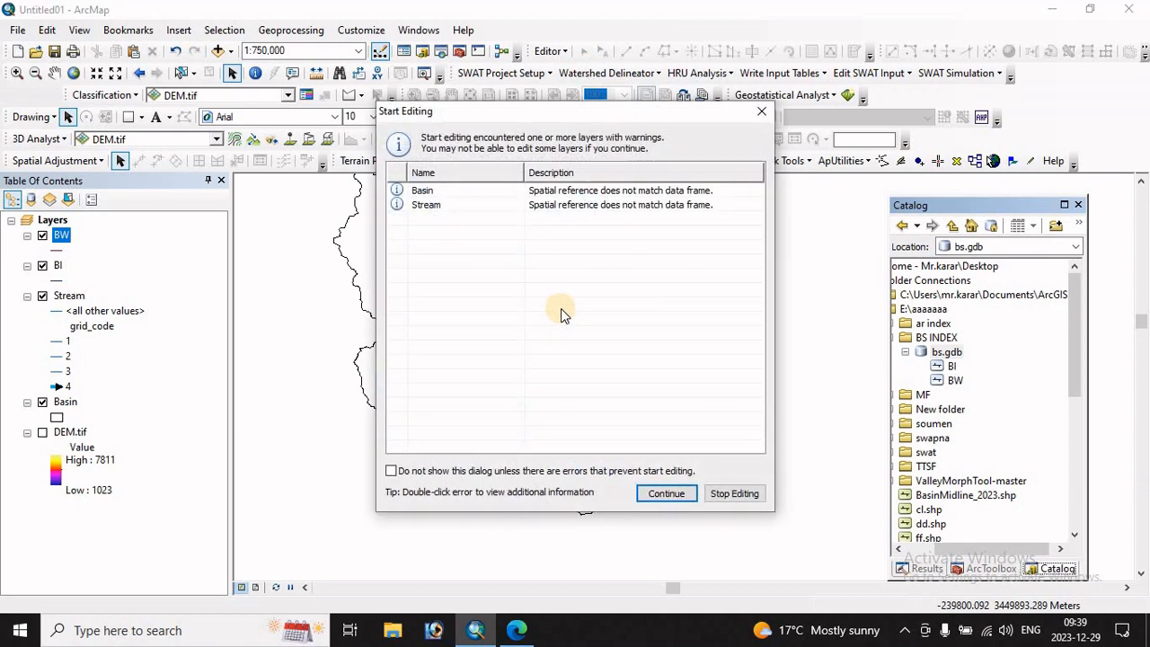
pyautogui.click(665, 496)
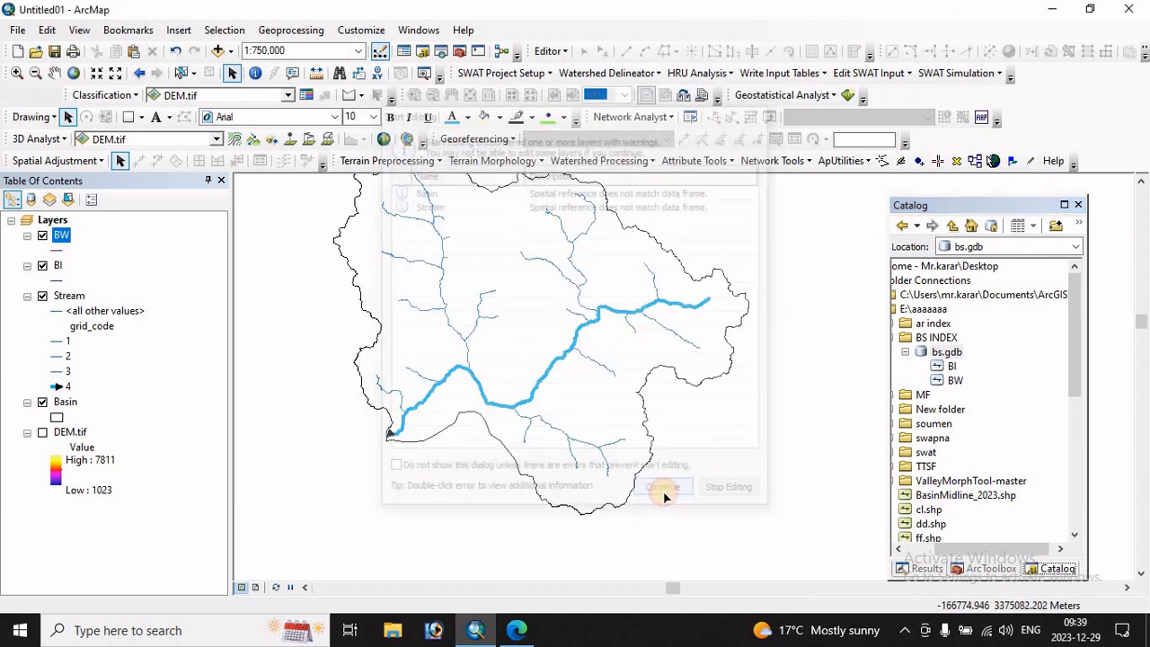
# - Make sure classic snapping is enabled in the general editing options and apply the settings
pyautogui.click(549, 51)
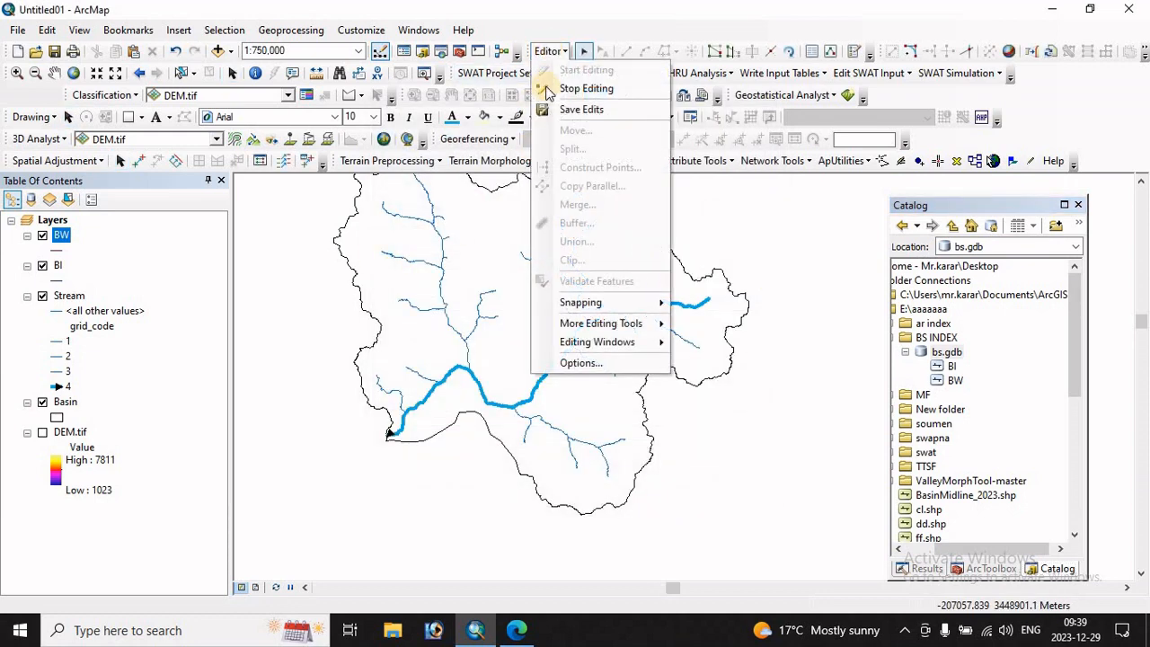
pyautogui.click(582, 363)
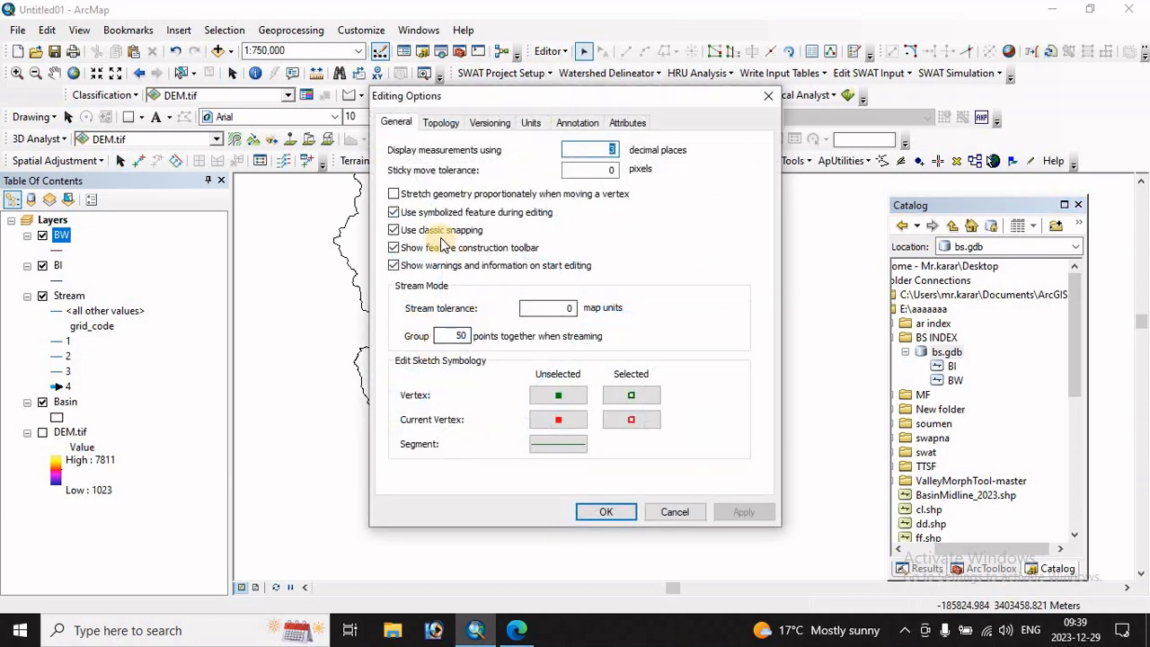
pyautogui.click(393, 231)
pyautogui.click(394, 231)
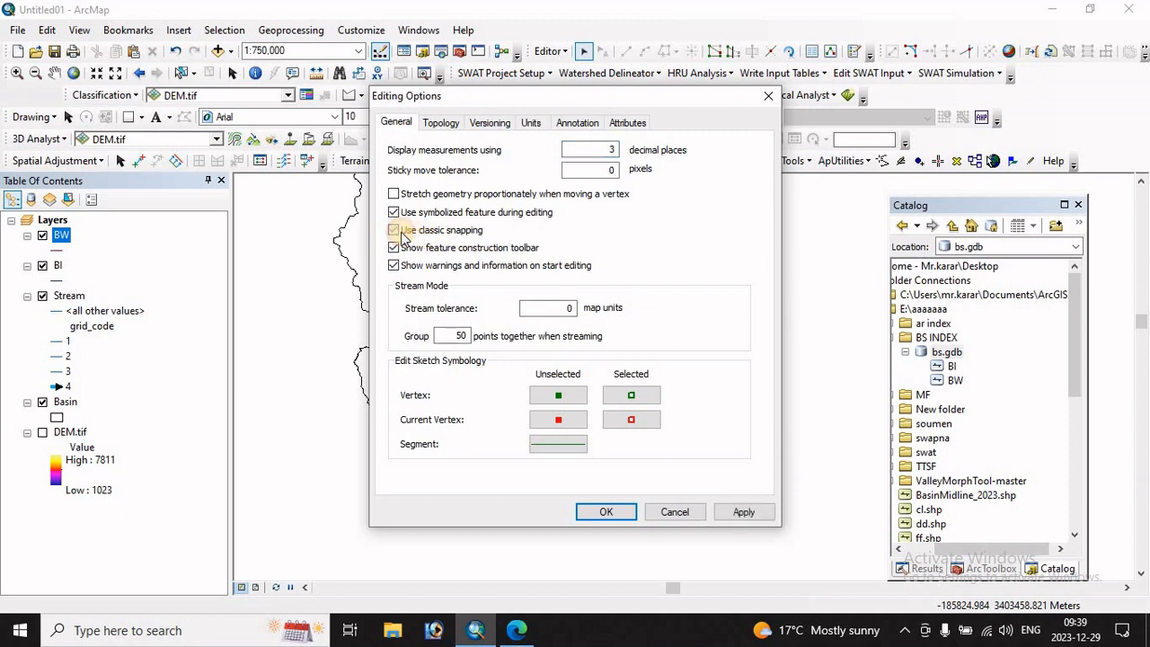
pyautogui.click(740, 512)
pyautogui.click(611, 512)
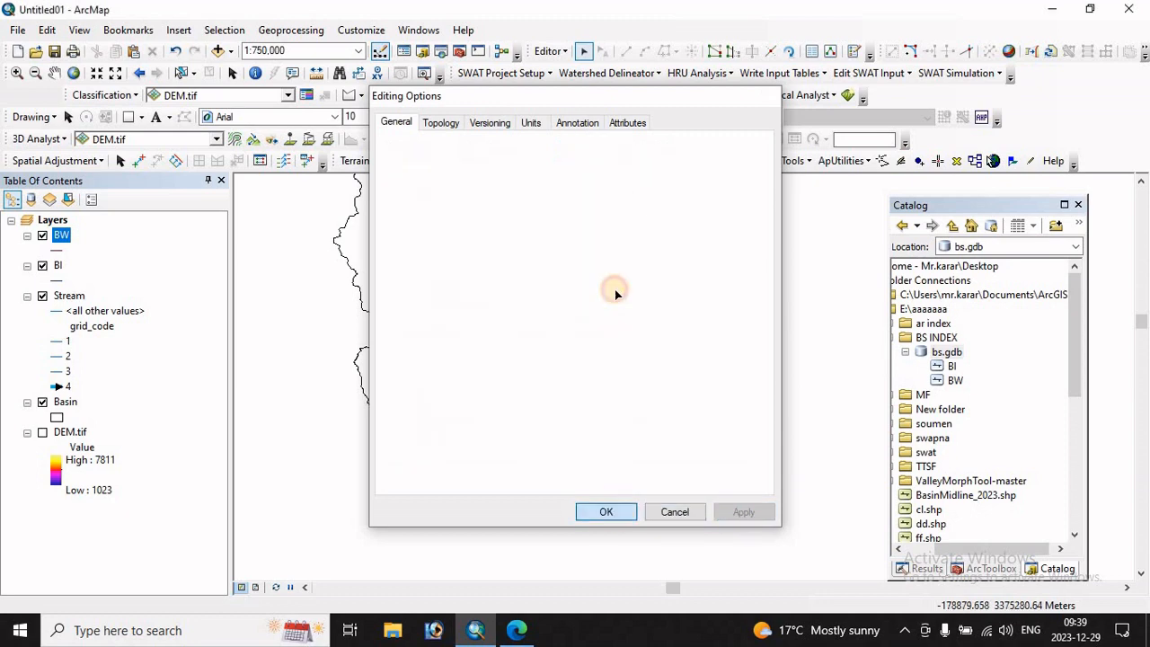
# - Accept the classic snapping options with snap tips shown and a snapping tolerance of 7 pixels
pyautogui.click(550, 52)
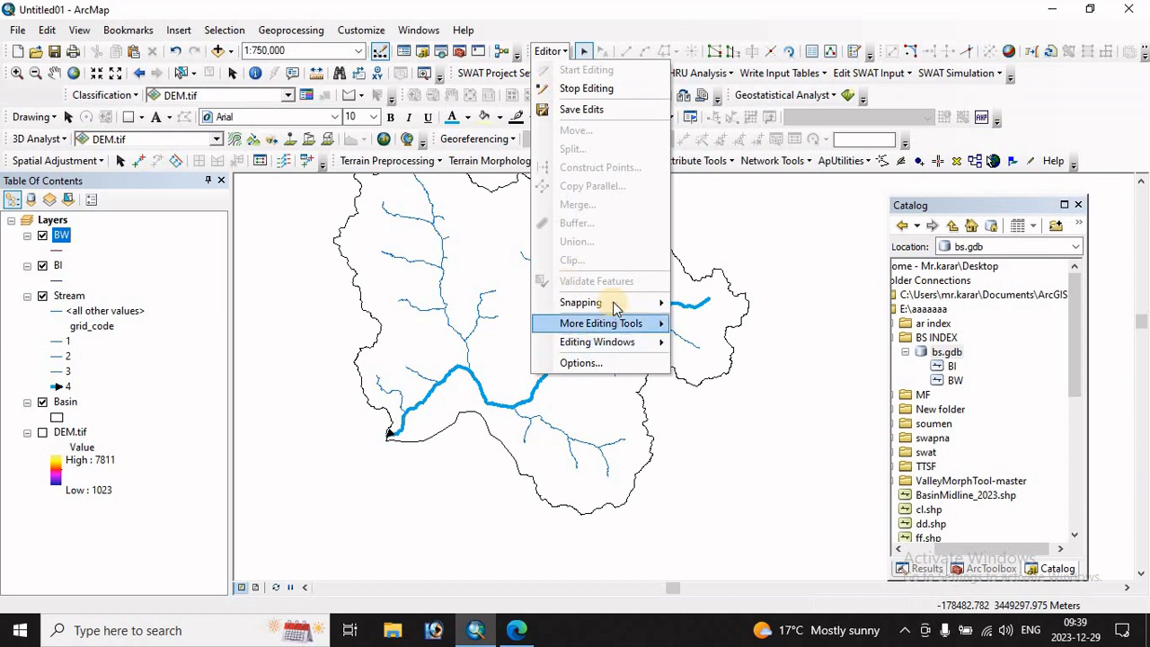
pyautogui.moveTo(620, 303)
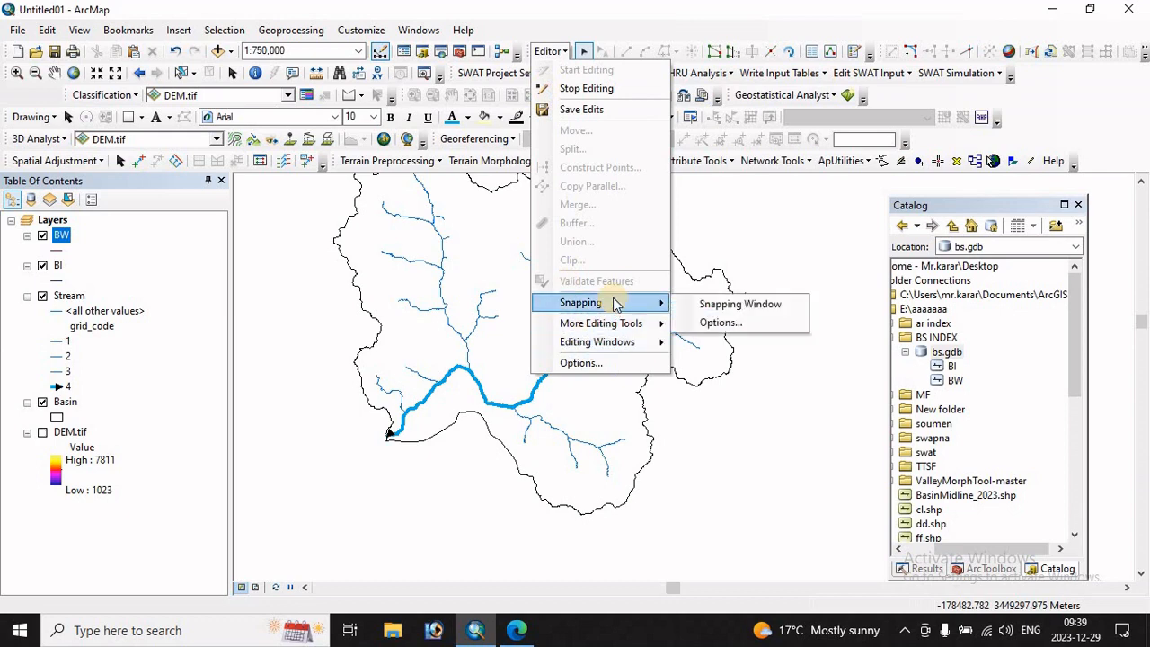
pyautogui.click(719, 322)
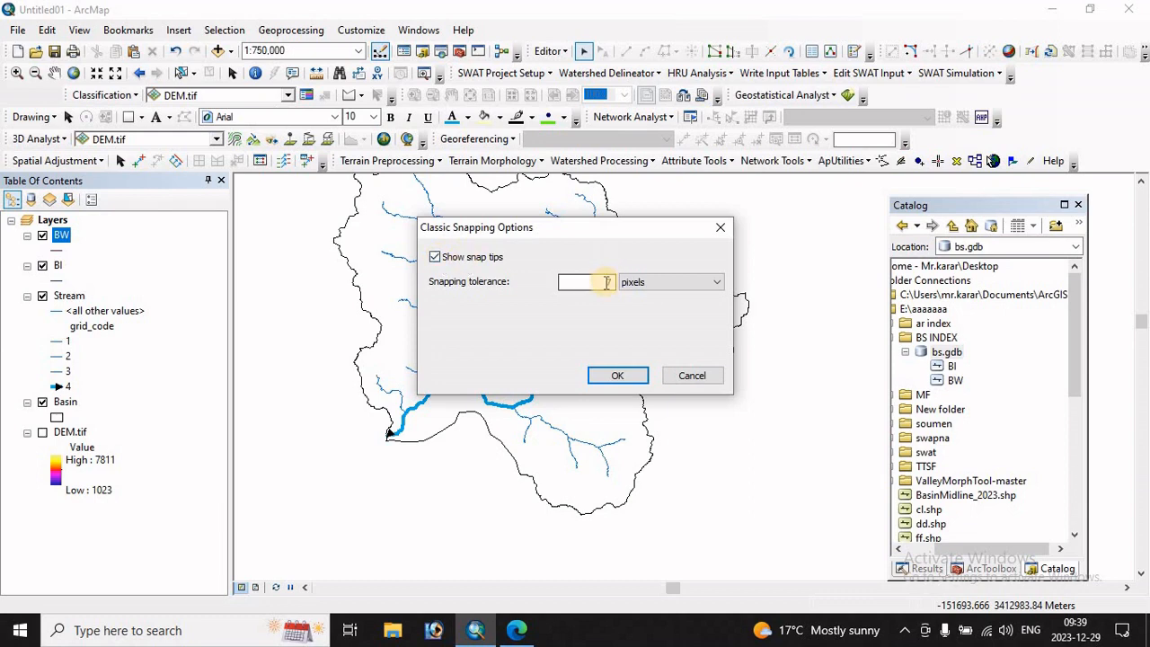
pyautogui.click(630, 379)
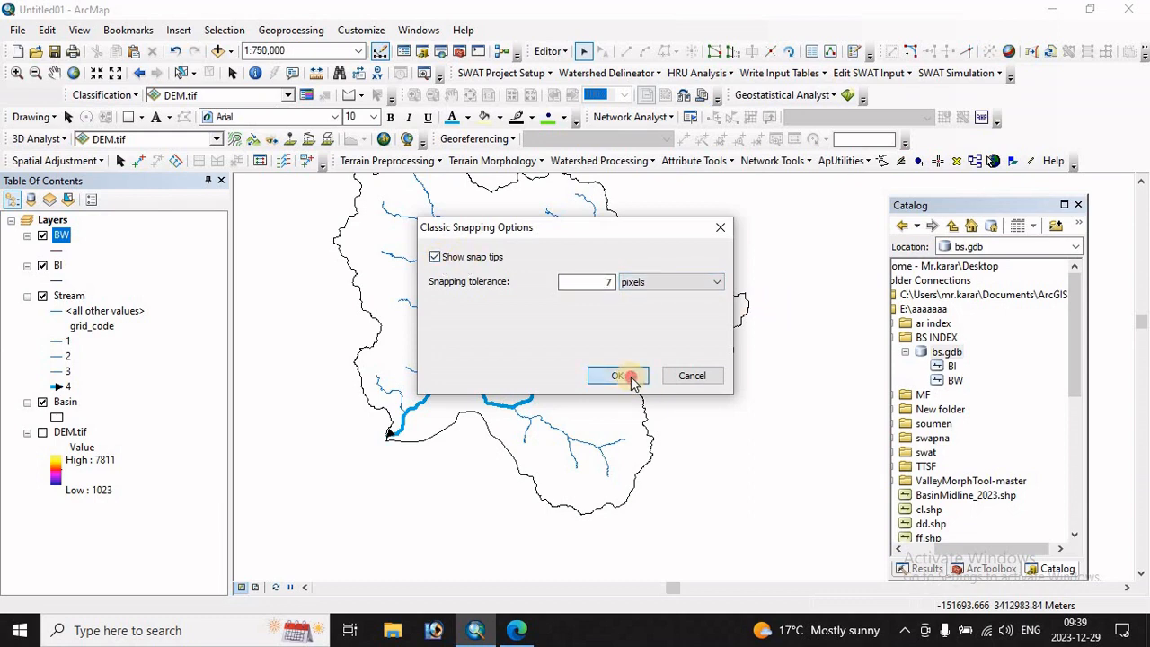
# - Enable vertex, edge and end snapping for both the BW and Bl layers in the snapping environment
pyautogui.click(549, 51)
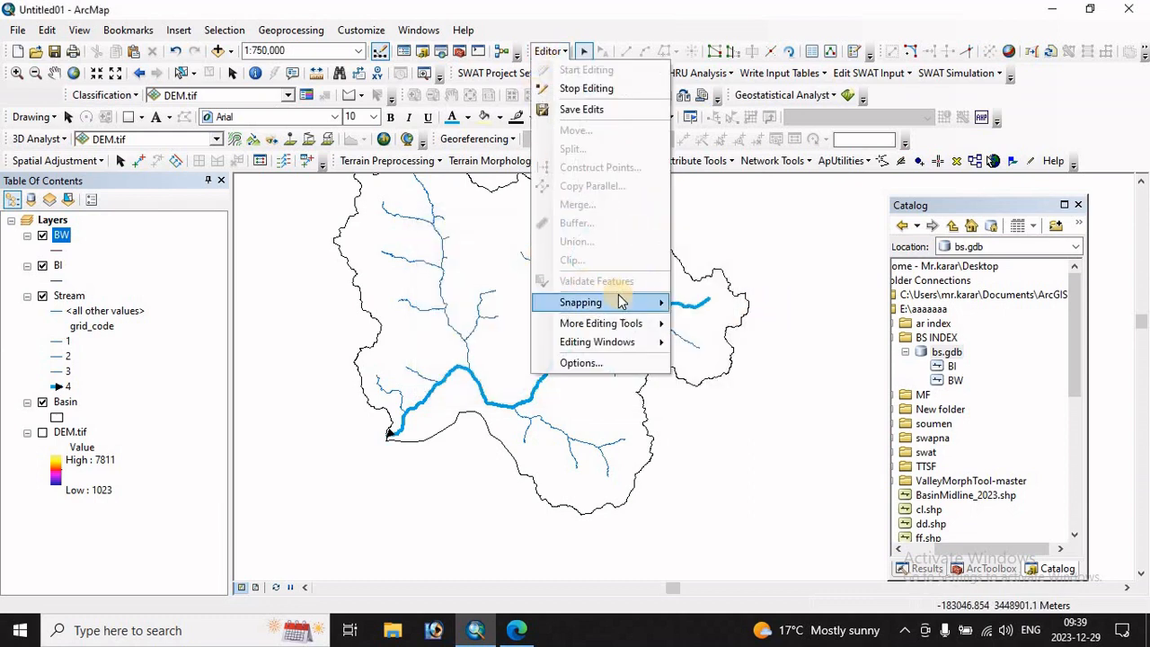
pyautogui.moveTo(620, 302)
pyautogui.click(723, 302)
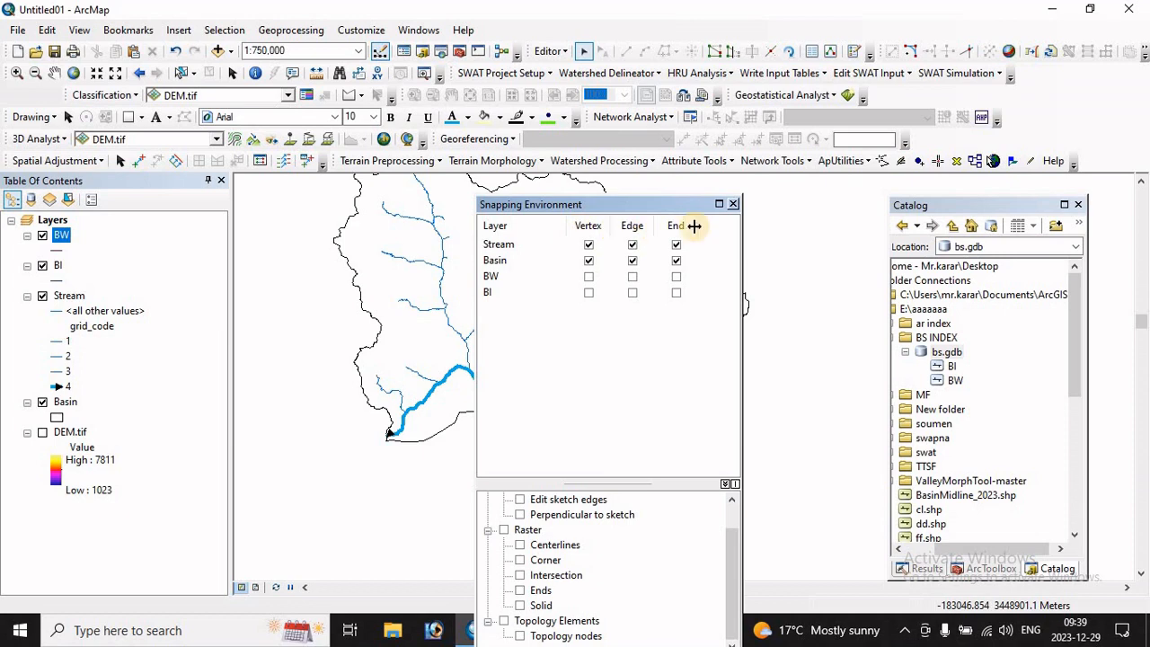
pyautogui.click(588, 276)
pyautogui.click(589, 292)
pyautogui.click(632, 292)
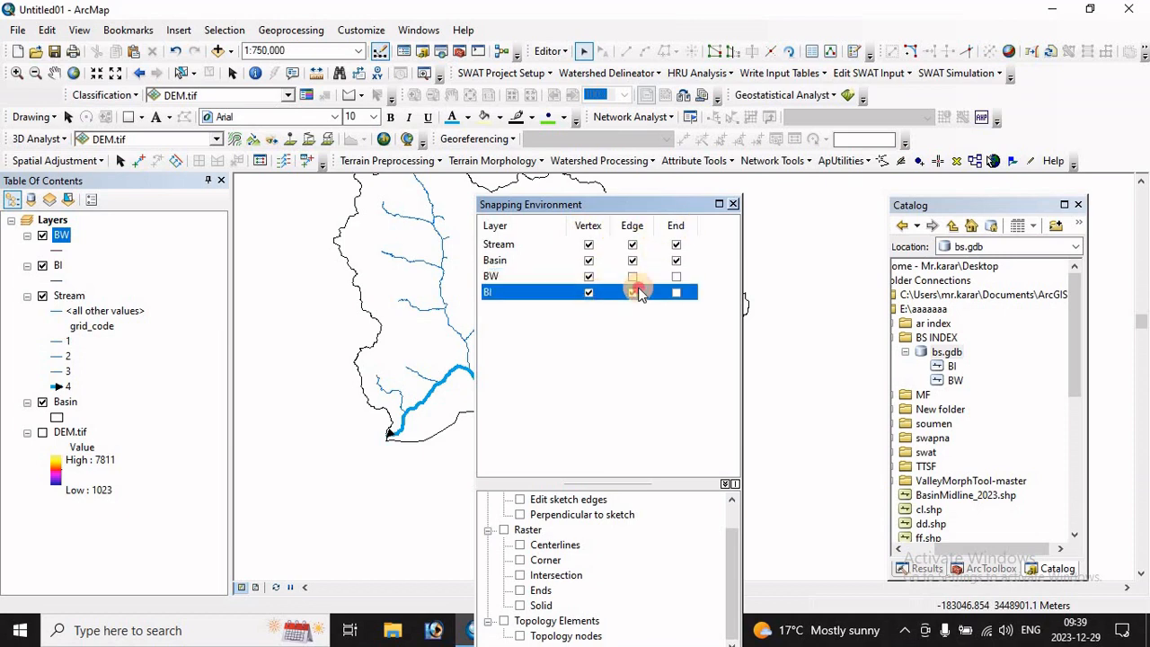
pyautogui.click(632, 276)
pyautogui.click(676, 276)
pyautogui.click(676, 295)
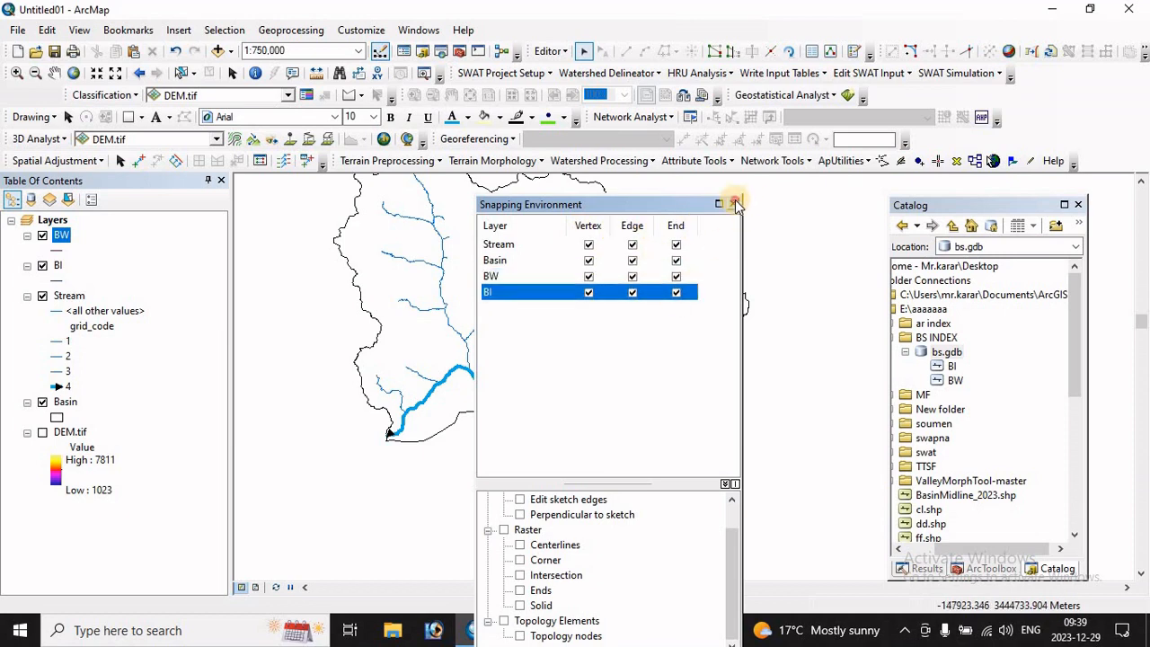
pyautogui.click(733, 204)
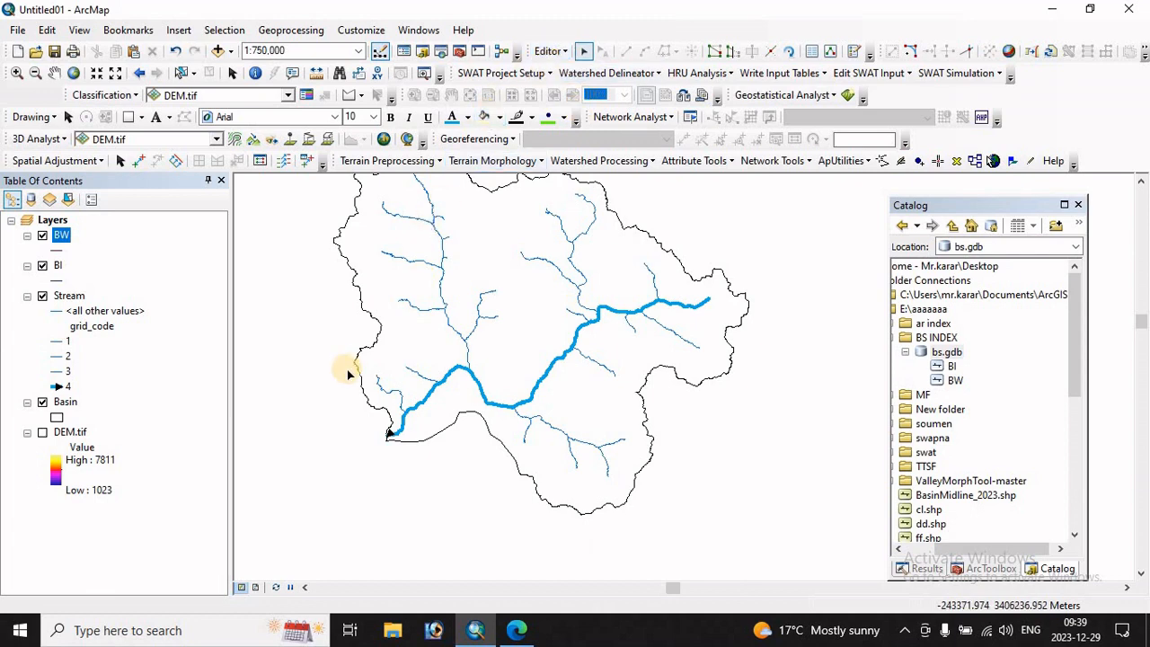
pyautogui.click(548, 51)
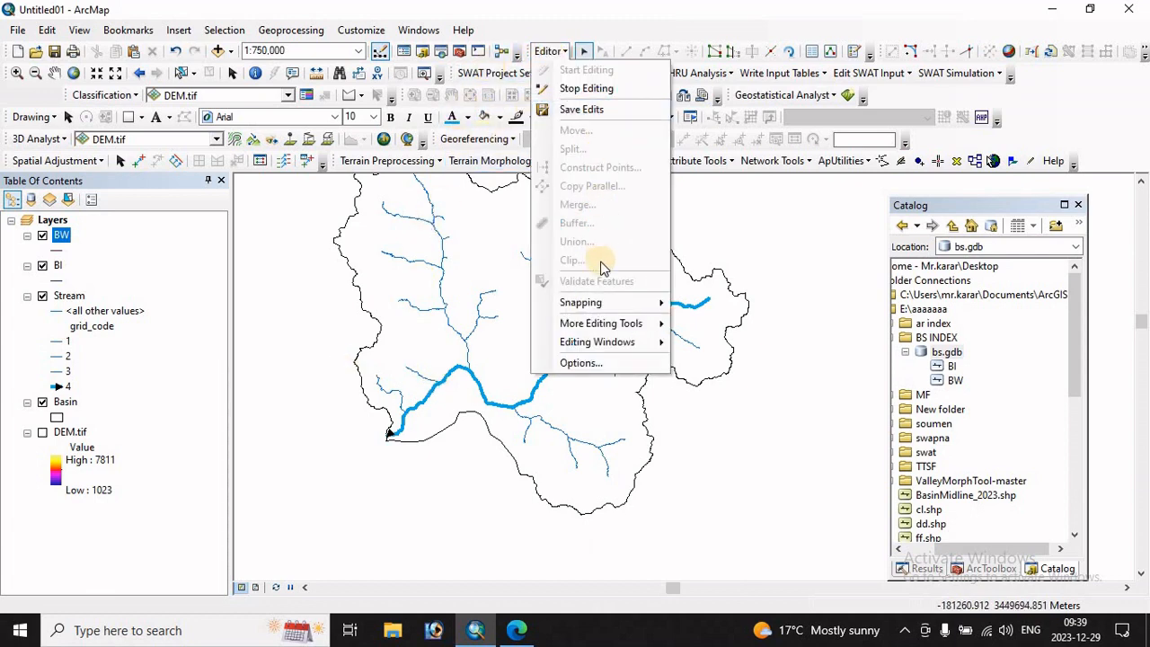
pyautogui.moveTo(604, 309)
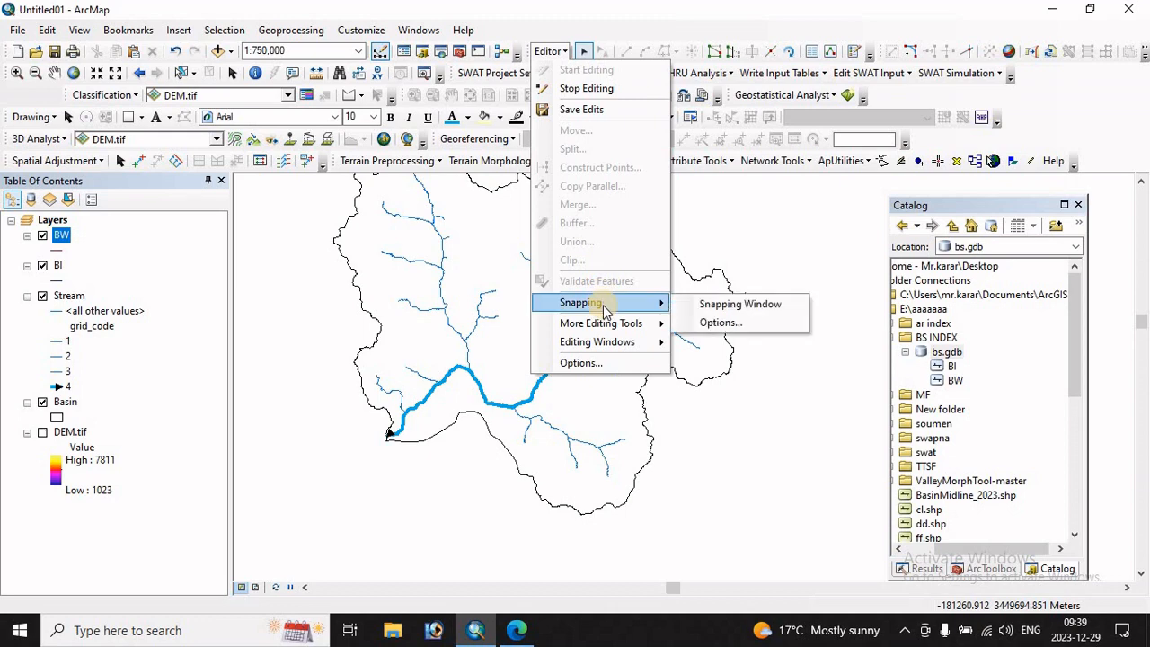
pyautogui.click(859, 56)
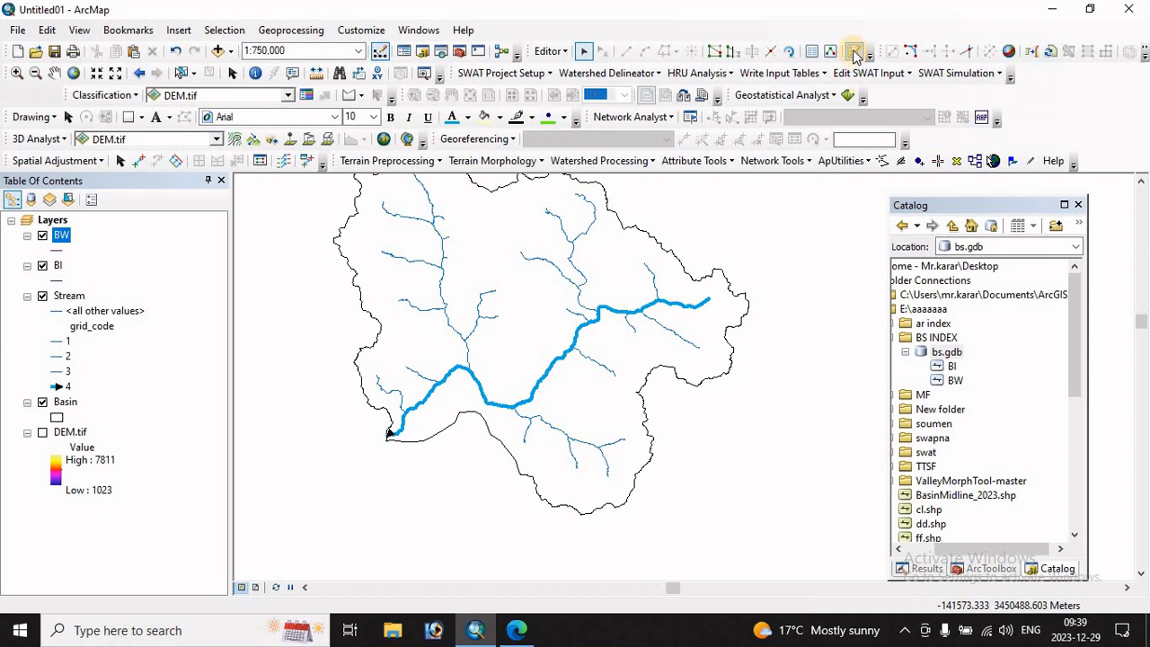
# - Draw a straight Bl line about 88,200 m long from the basin outlet in the southwest to the boundary vertex in the far northeast
pyautogui.click(854, 52)
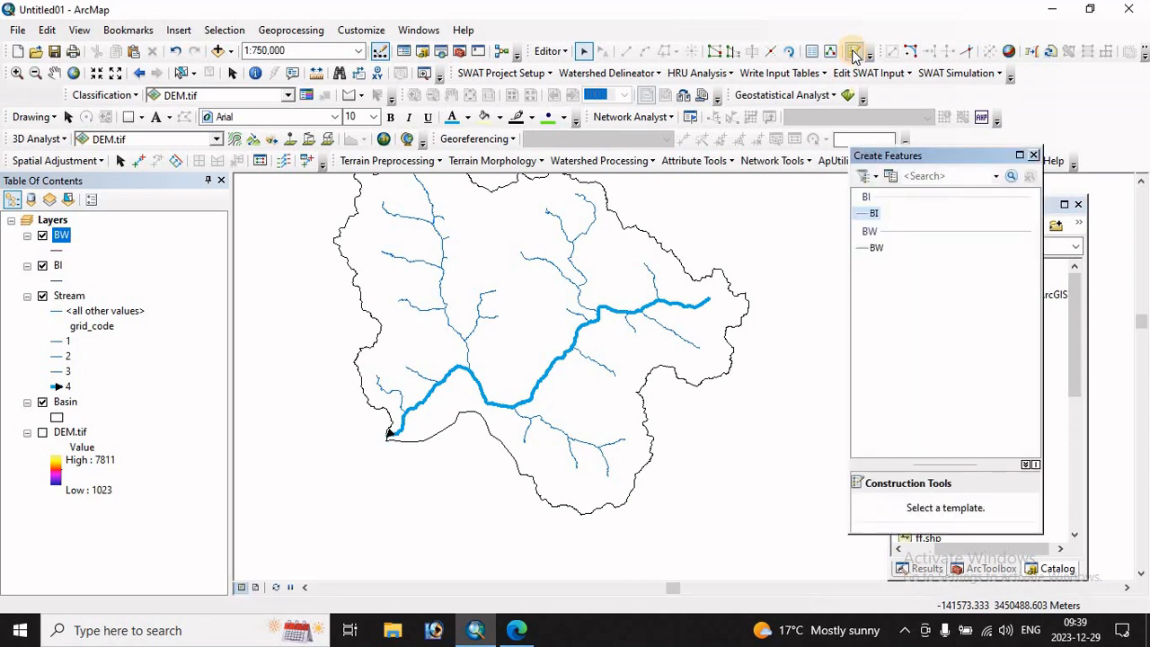
pyautogui.click(876, 214)
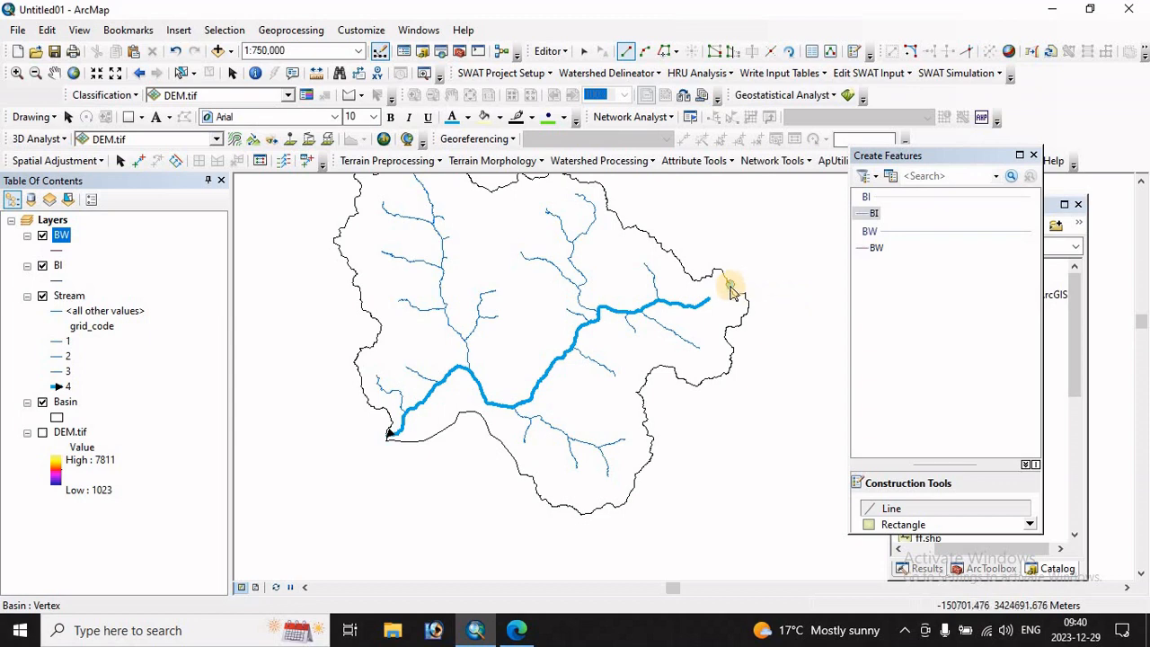
pyautogui.click(727, 287)
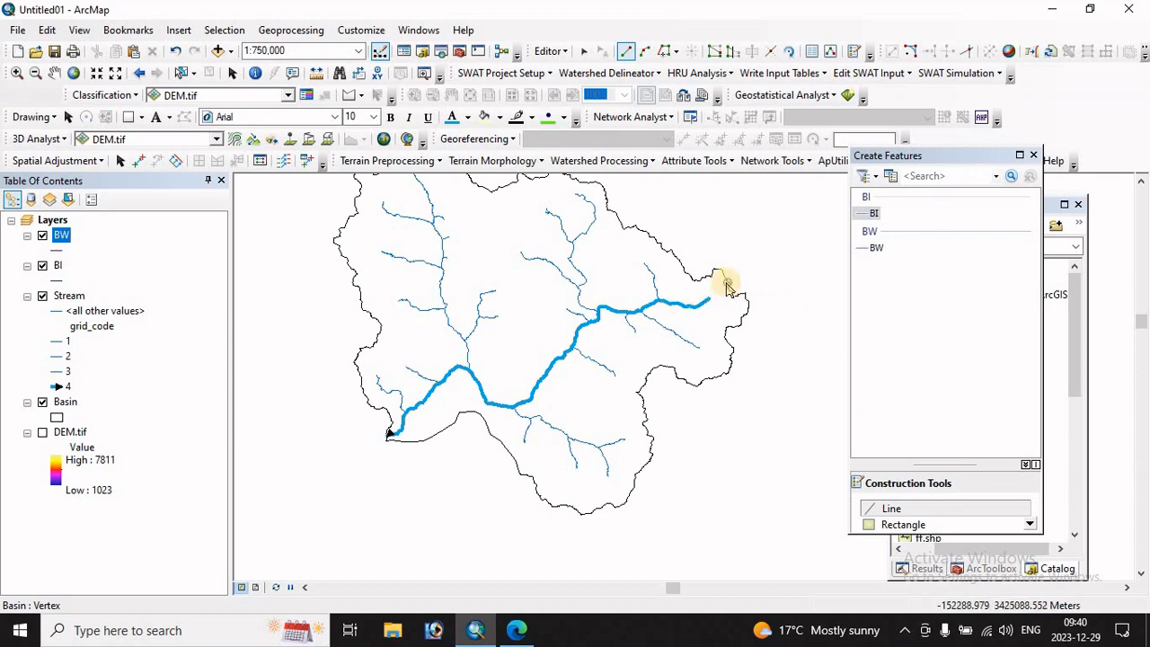
pyautogui.click(386, 441)
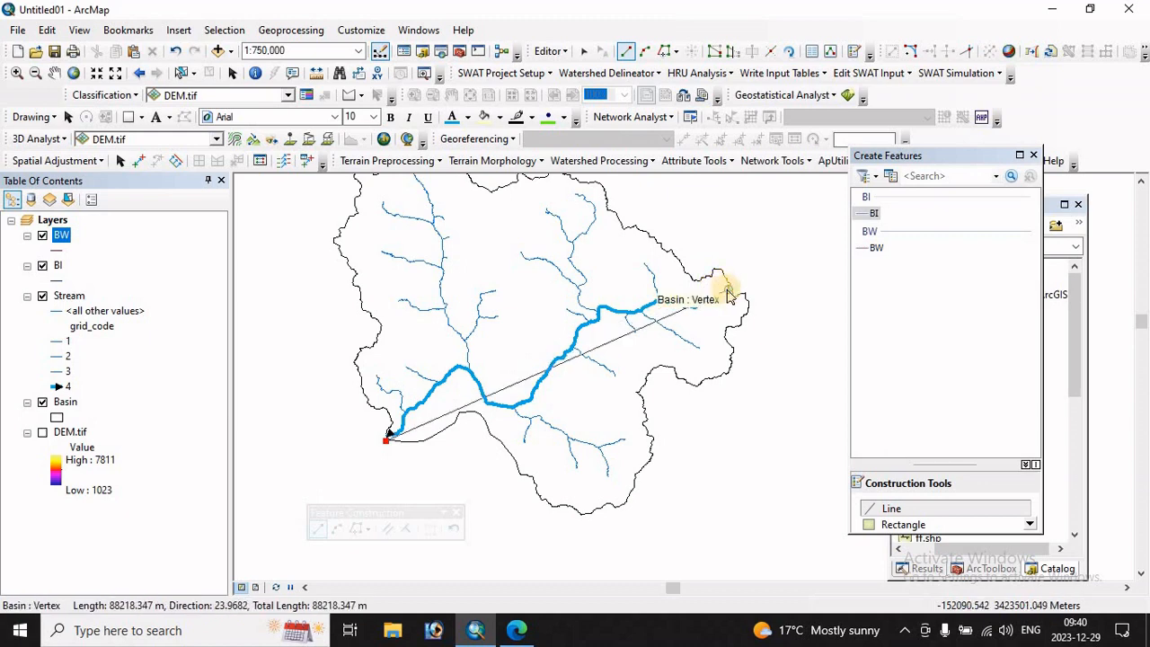
pyautogui.click(727, 289)
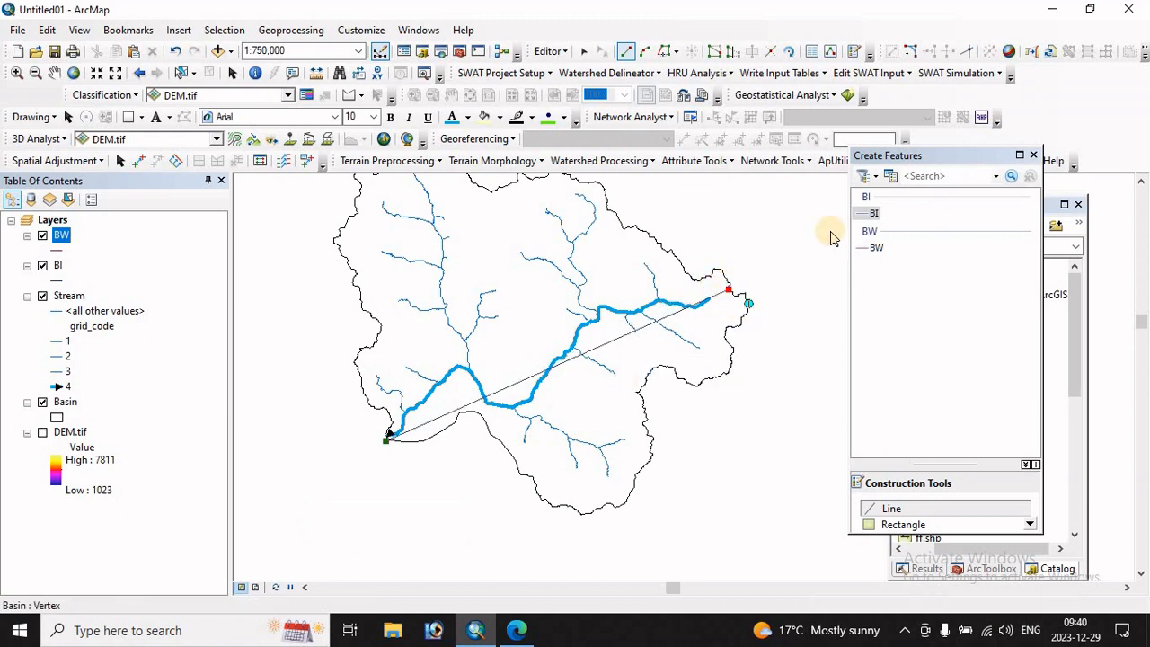
pyautogui.press('F2')
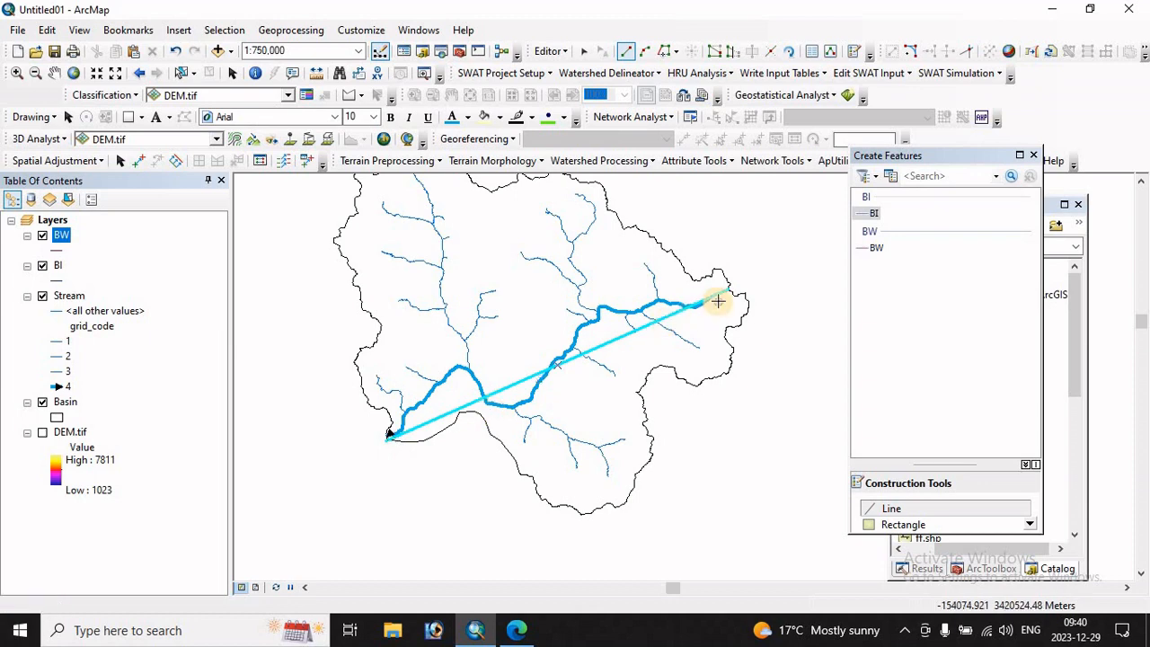
# - Draw a straight BW line from the basin's northwestern boundary to its southeastern boundary, crossing the basin length line
pyautogui.scroll(1, 517, 417)
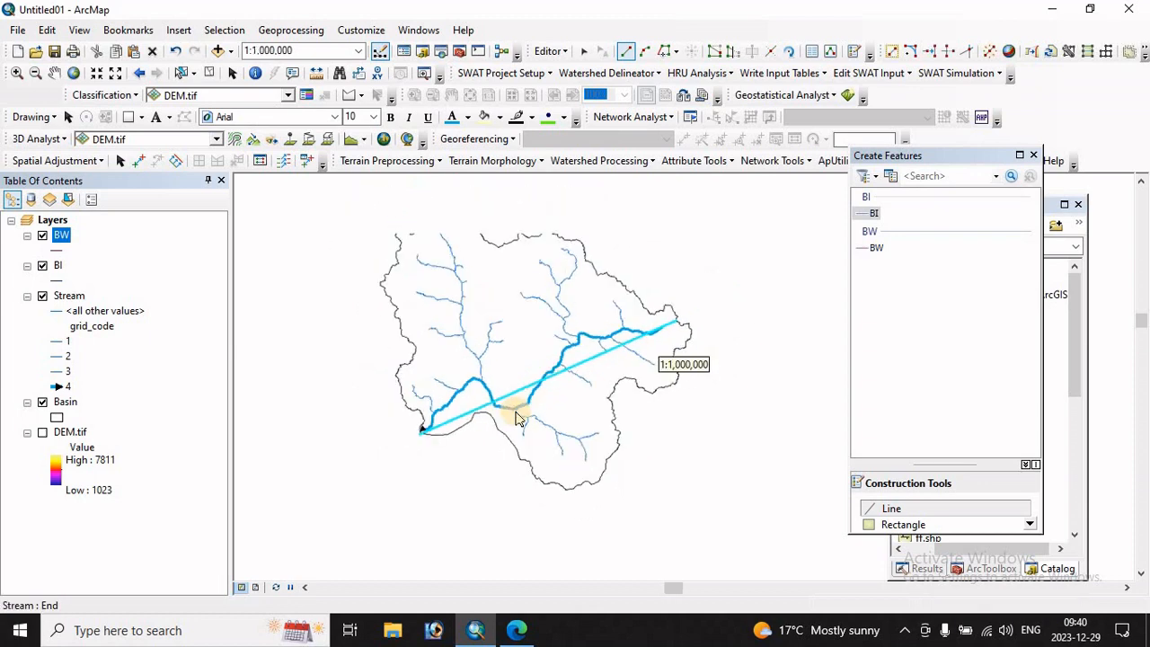
pyautogui.click(876, 248)
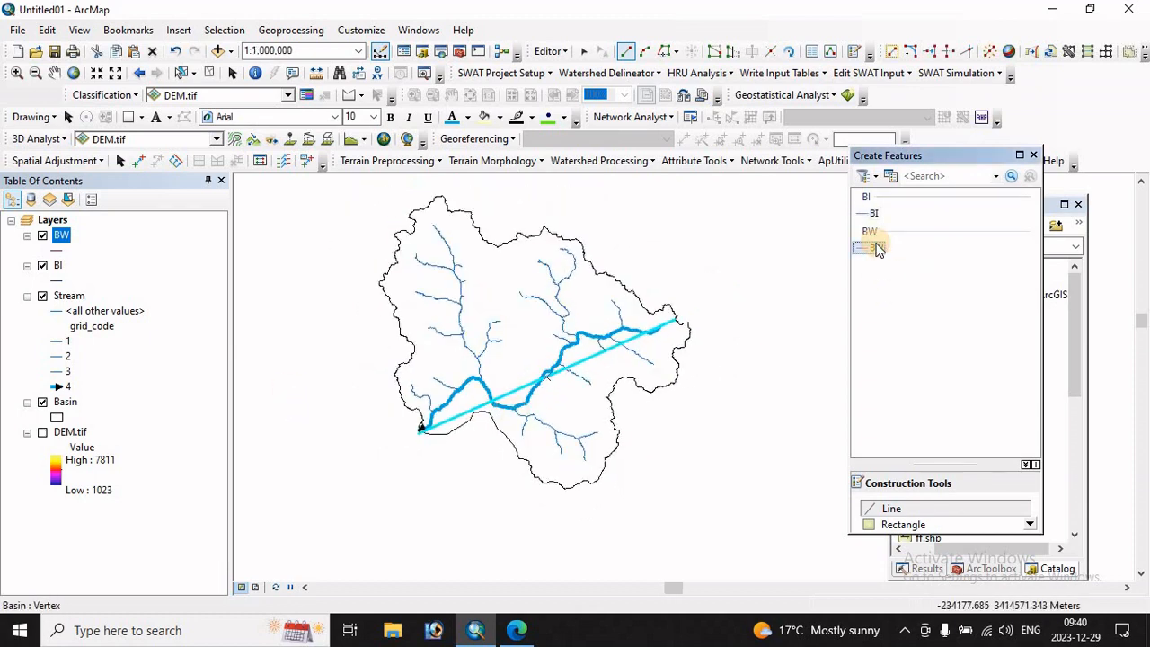
pyautogui.click(898, 511)
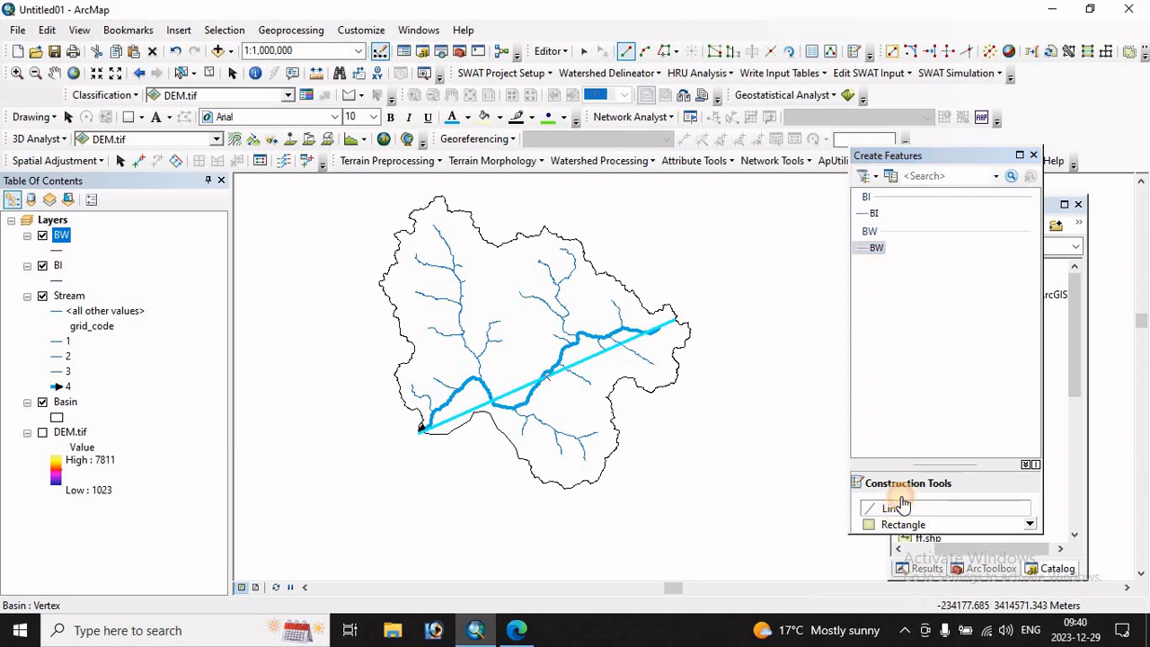
pyautogui.click(424, 212)
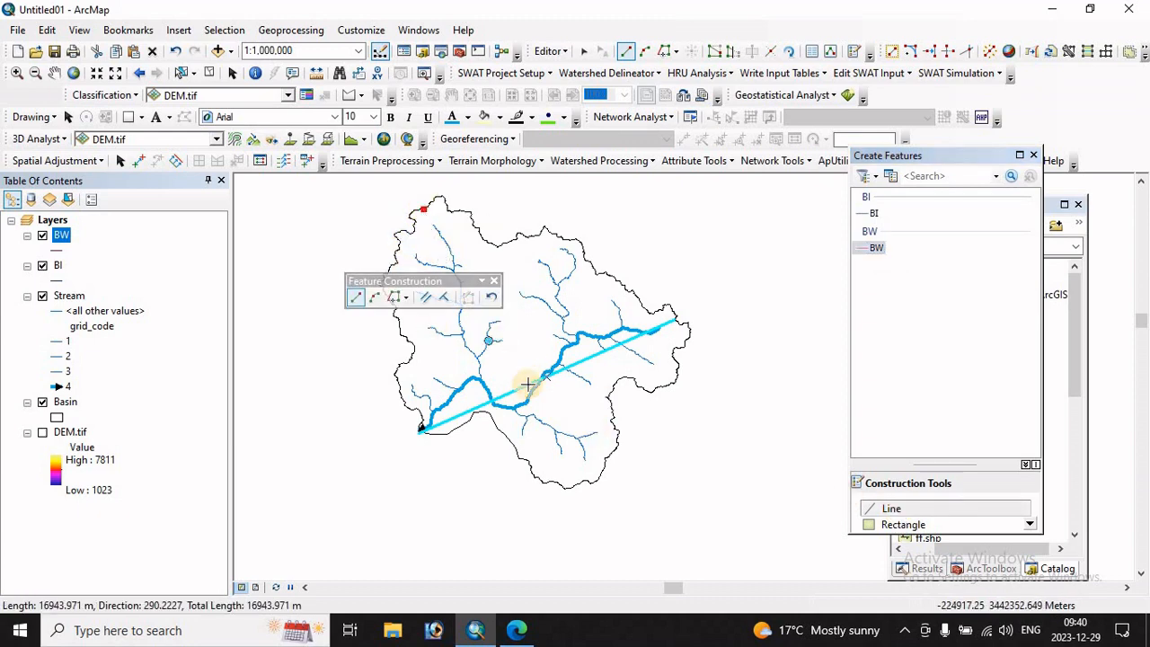
pyautogui.click(598, 475)
pyautogui.doubleClick(599, 476)
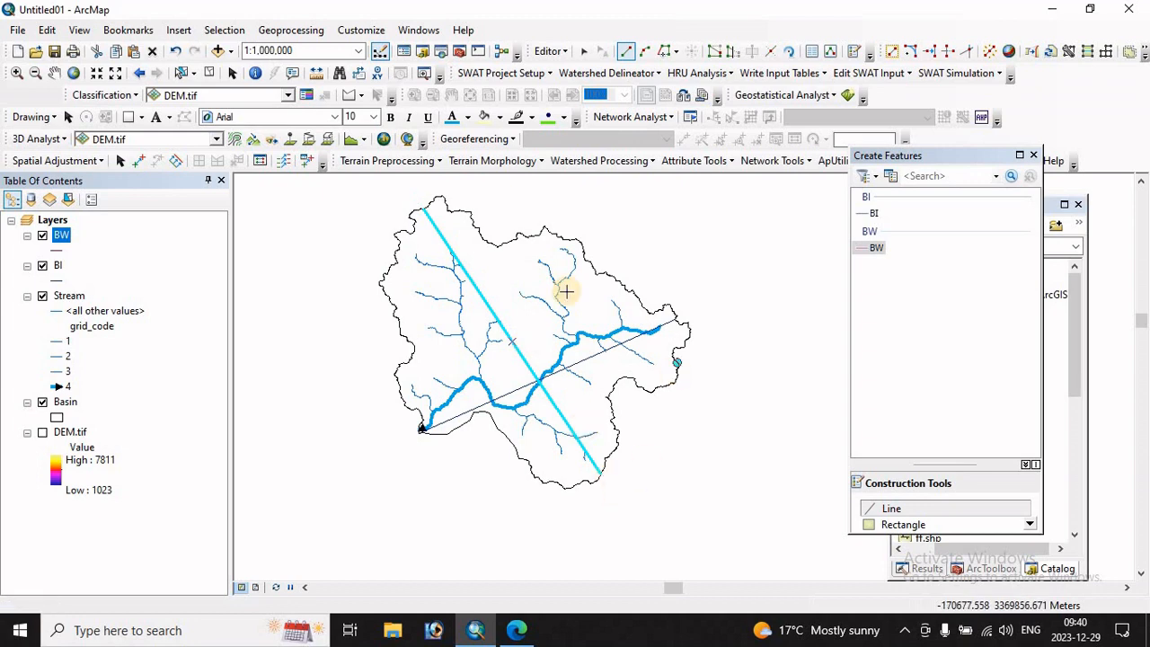
# - Save the edits, end the edit session and close the Create Features window
pyautogui.click(550, 50)
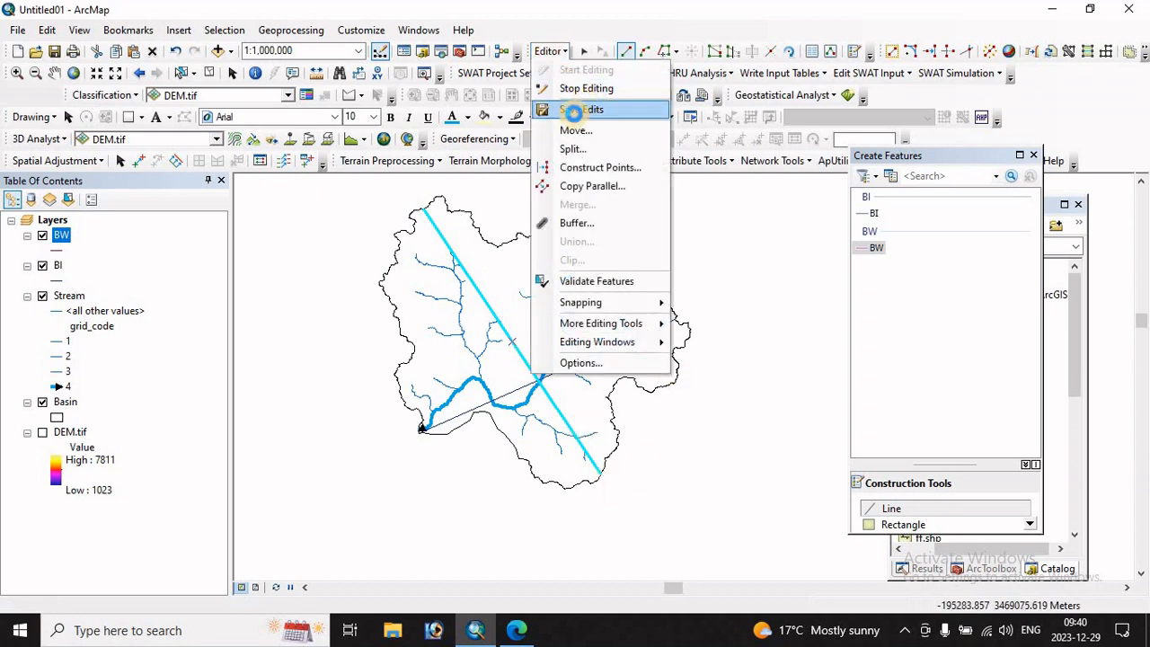
pyautogui.click(584, 108)
pyautogui.click(550, 50)
pyautogui.click(586, 88)
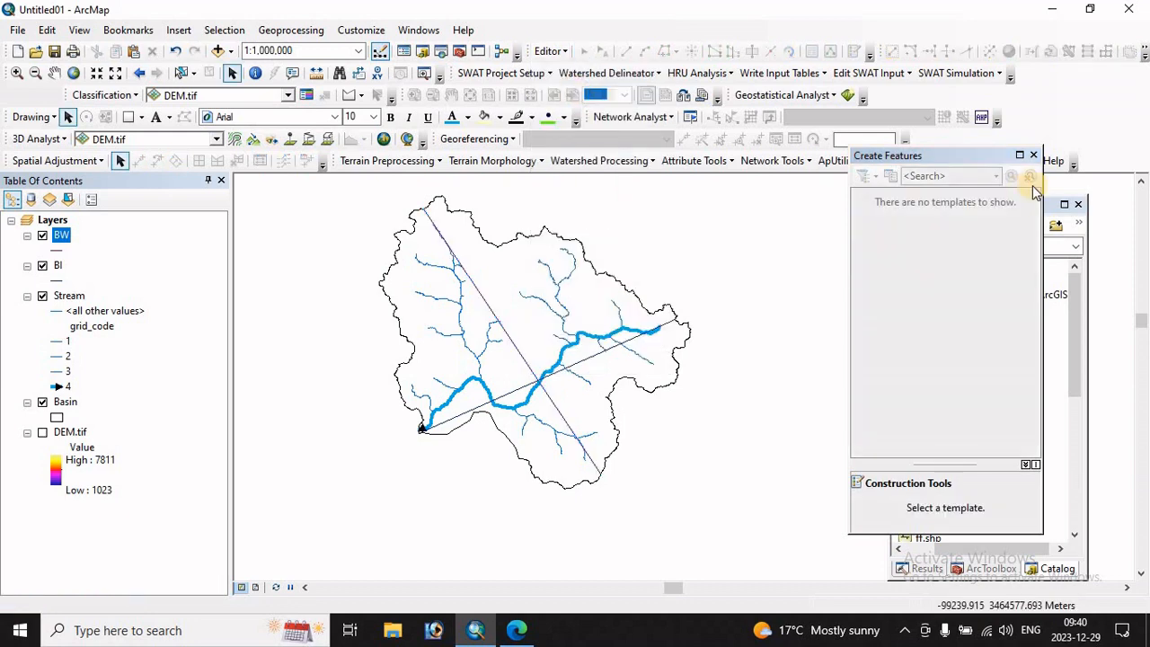
pyautogui.click(1032, 156)
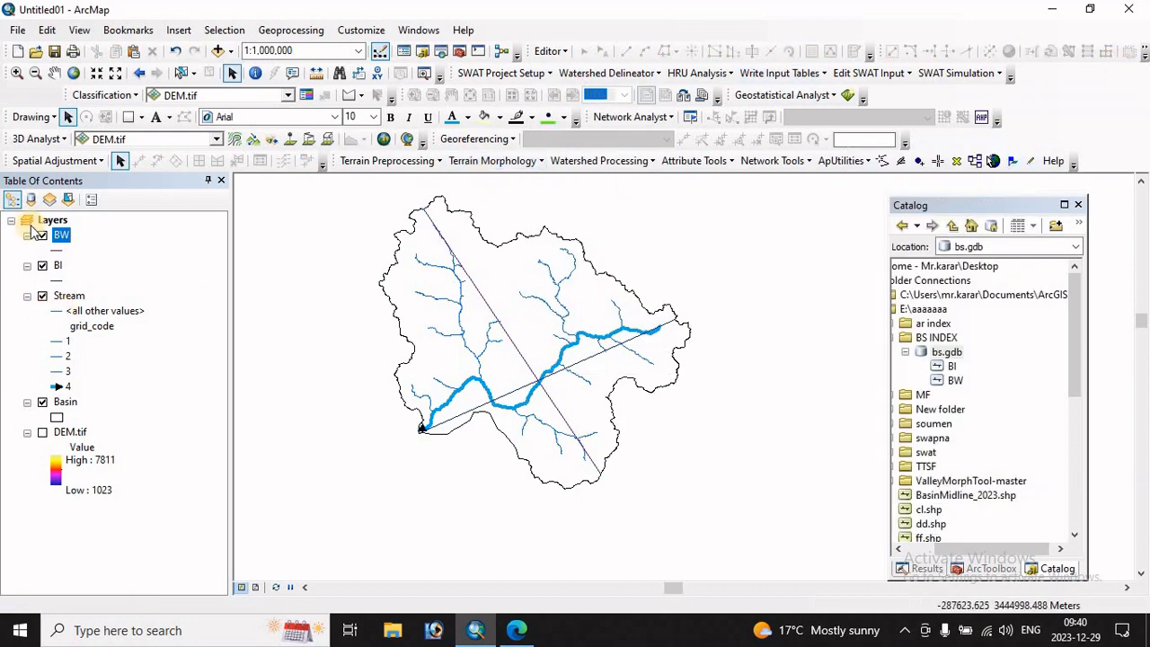
# - Calculate the BW line's length in kilometers into the BW field of its attribute table, fit the column width and close the table
pyautogui.rightClick(56, 234)
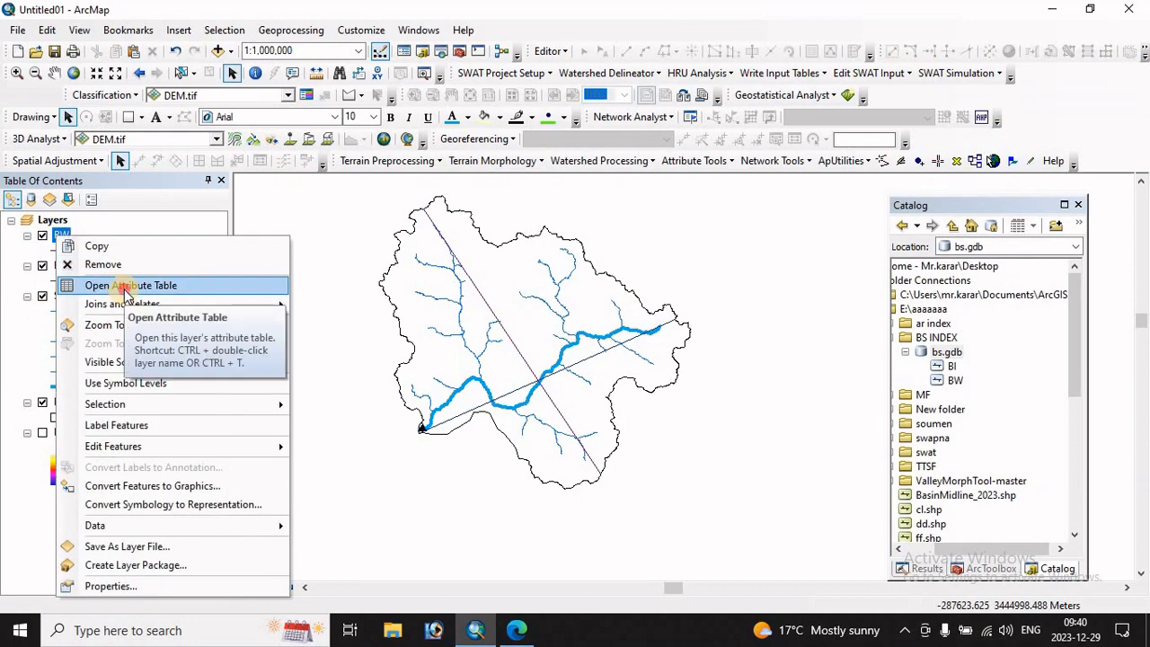
pyautogui.click(122, 289)
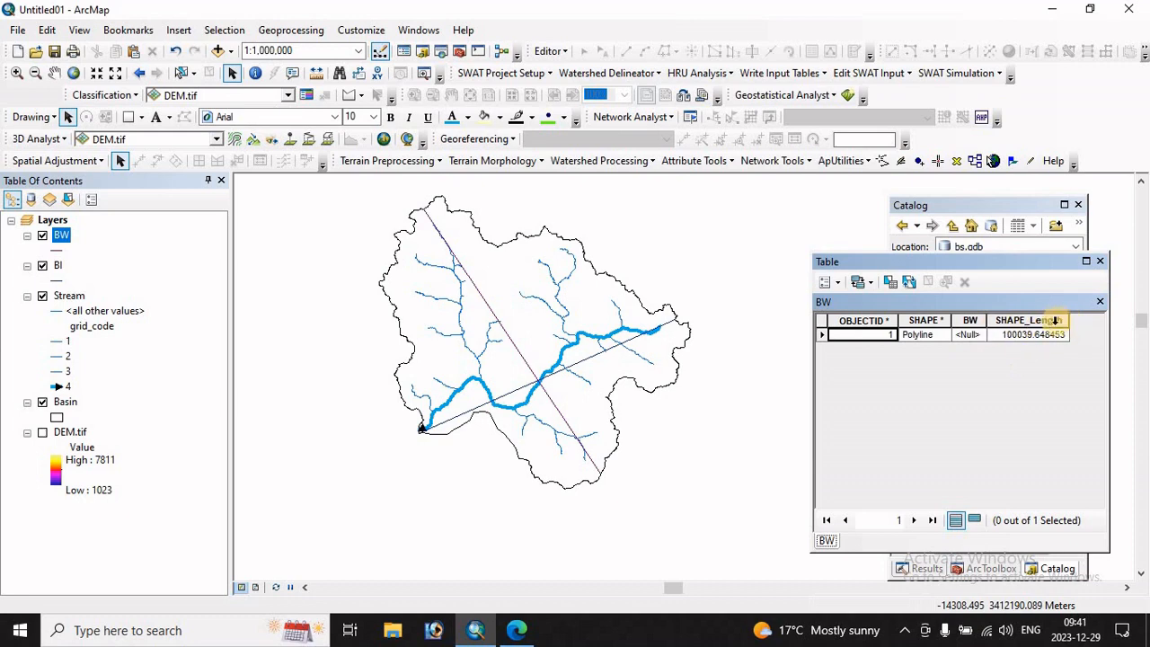
pyautogui.click(969, 322)
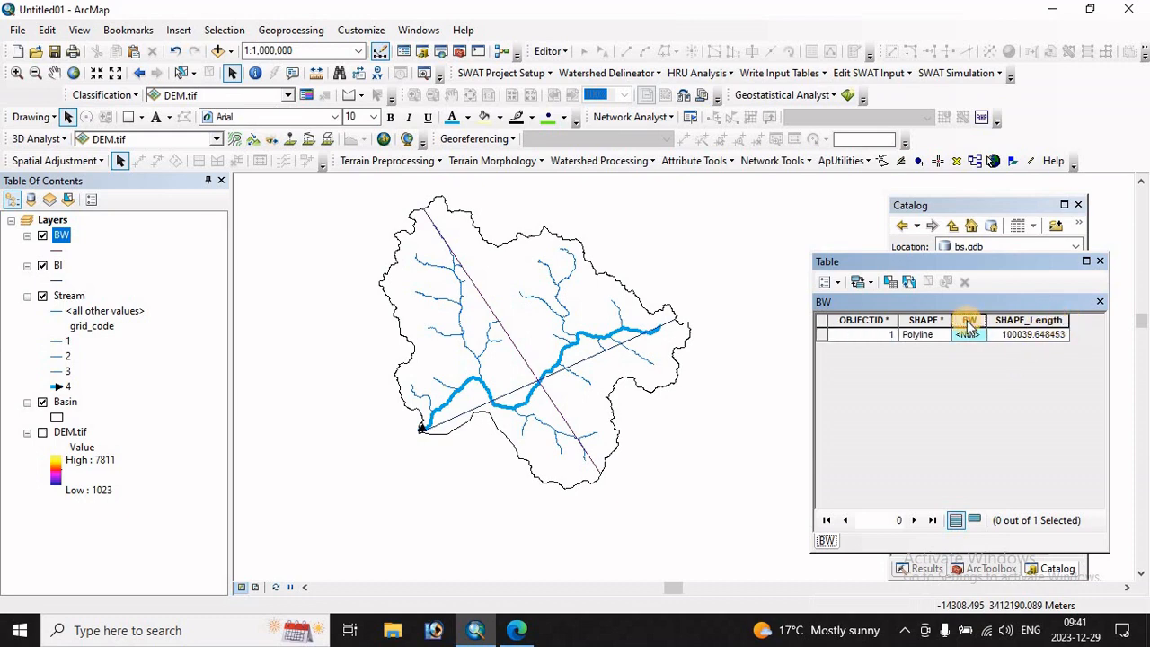
pyautogui.rightClick(969, 323)
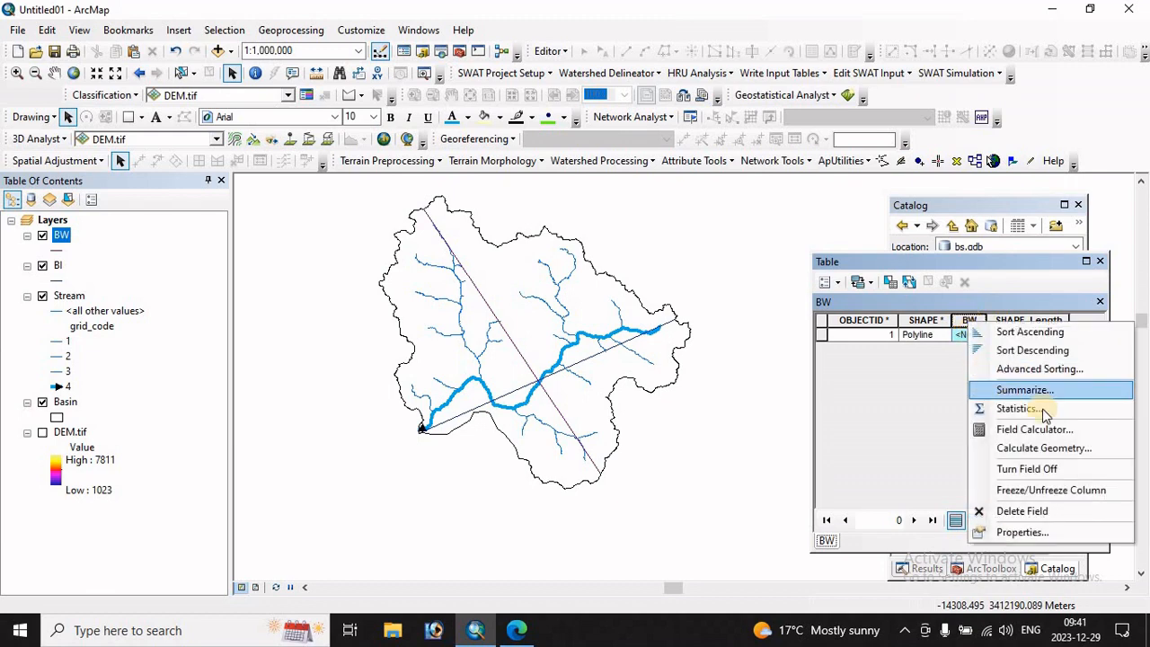
pyautogui.click(1015, 452)
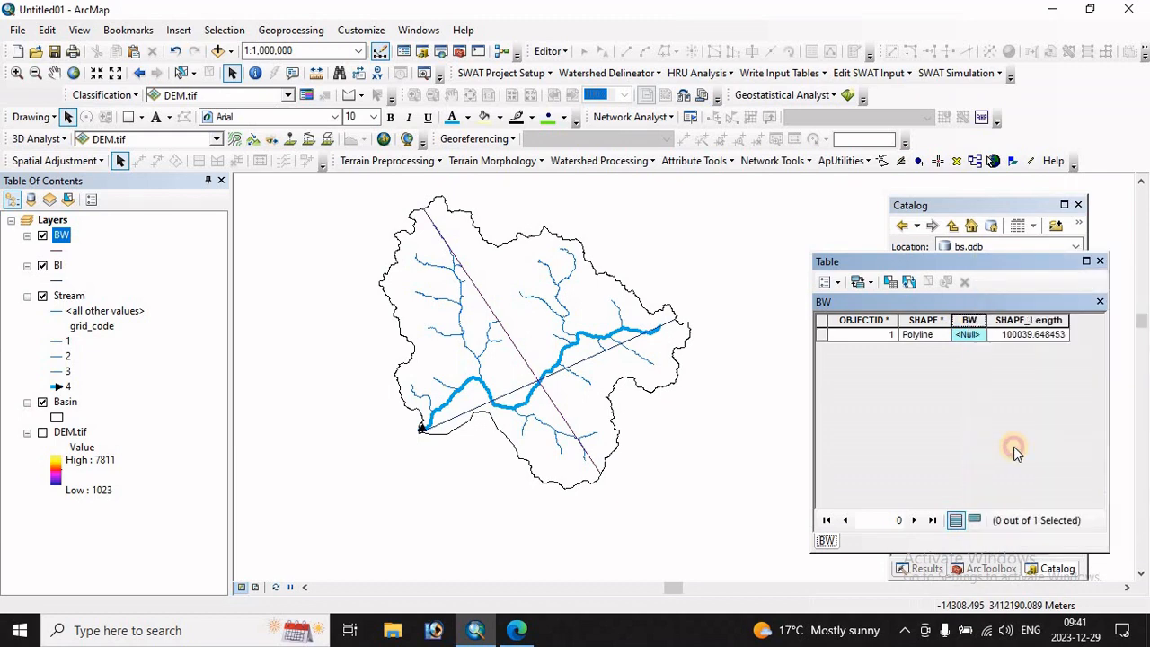
pyautogui.click(535, 365)
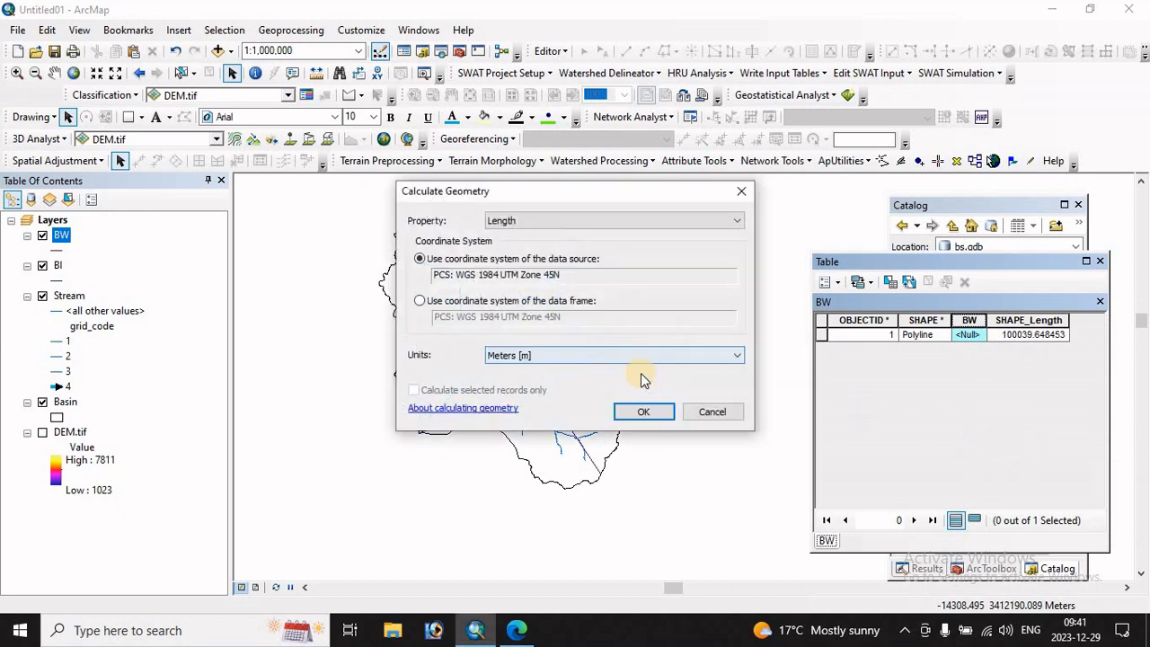
pyautogui.click(528, 357)
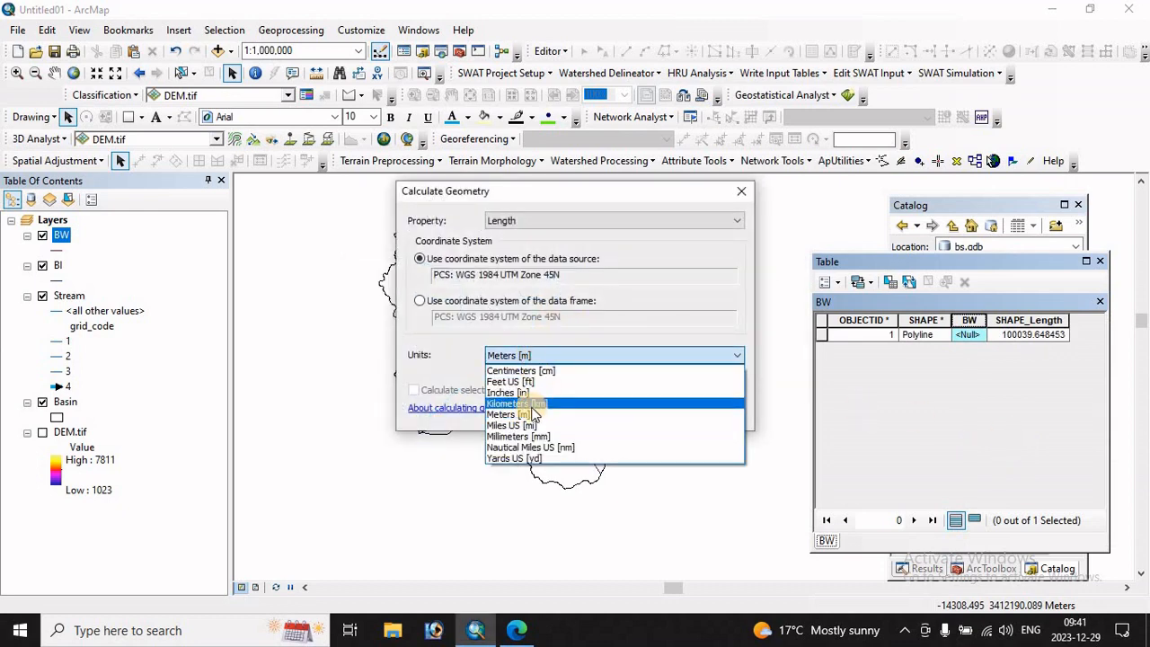
pyautogui.click(531, 404)
pyautogui.click(636, 413)
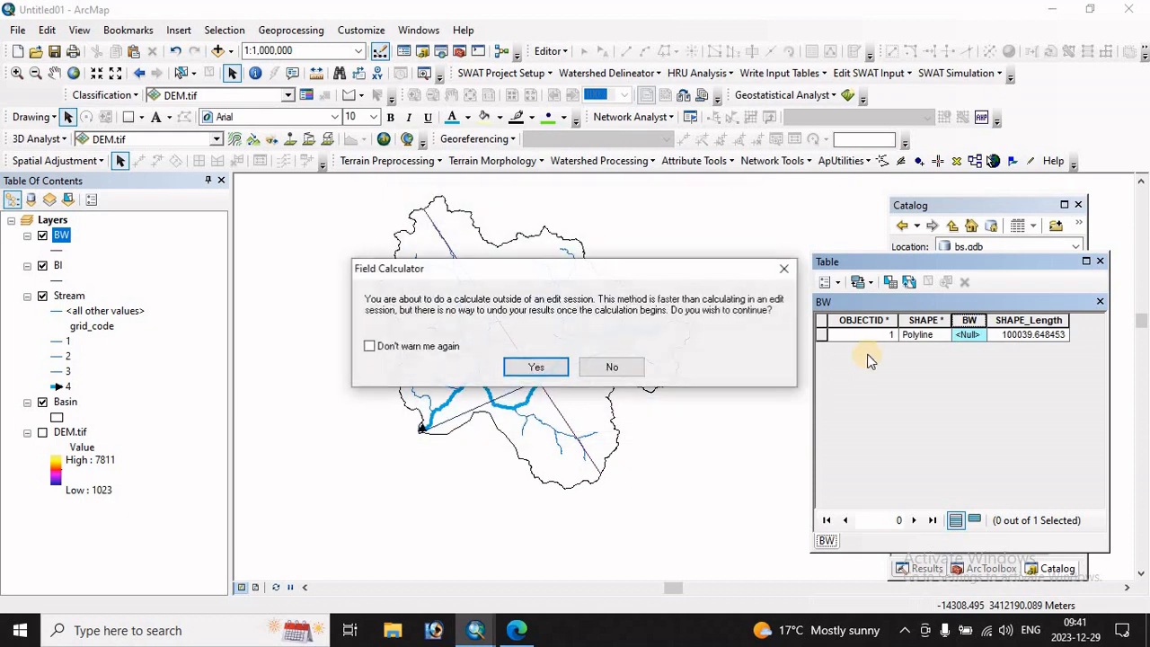
pyautogui.click(536, 368)
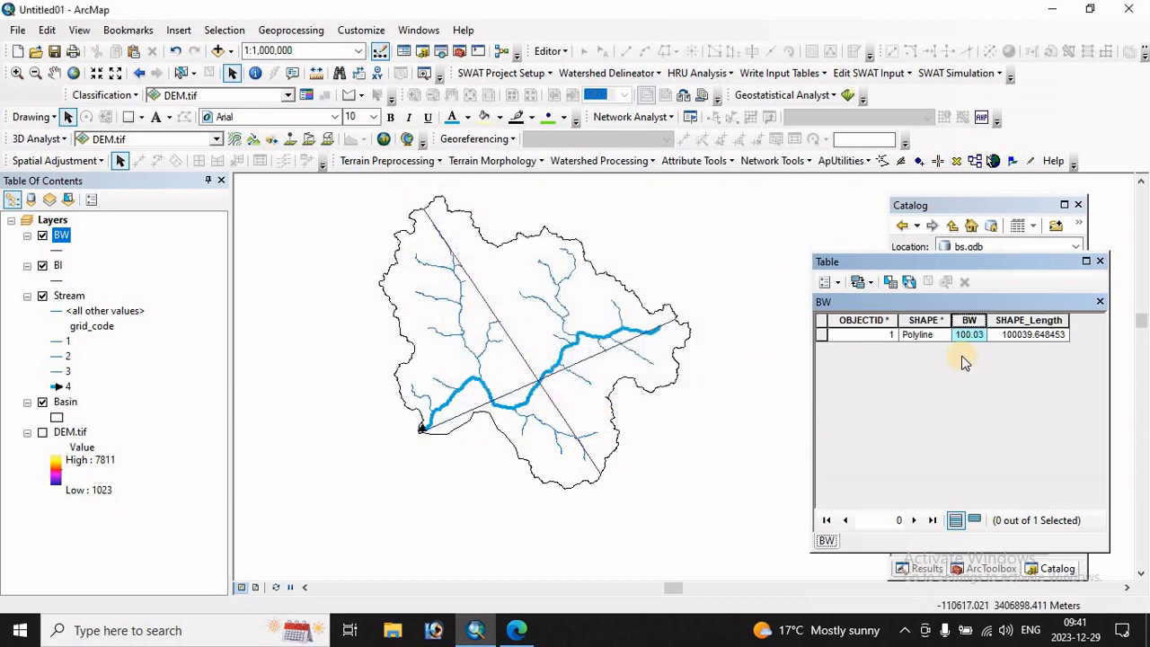
pyautogui.doubleClick(988, 321)
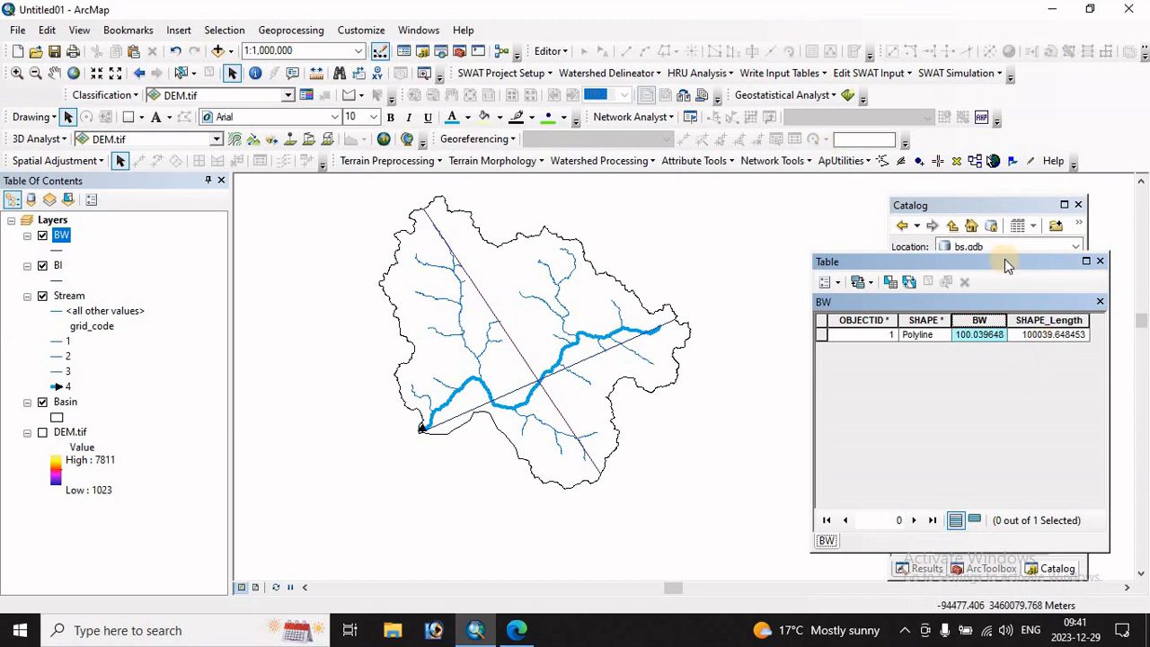
pyautogui.click(1102, 261)
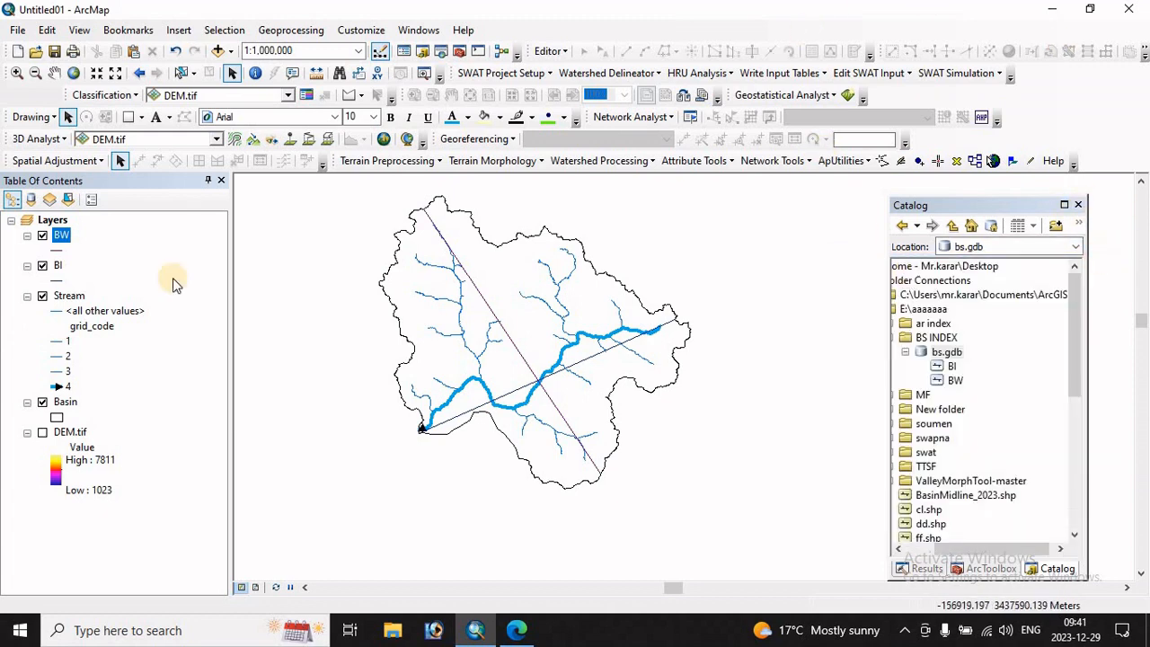
# - Calculate the Bl line's length in kilometers into the BL field of the Bl layer's attribute table
pyautogui.rightClick(59, 267)
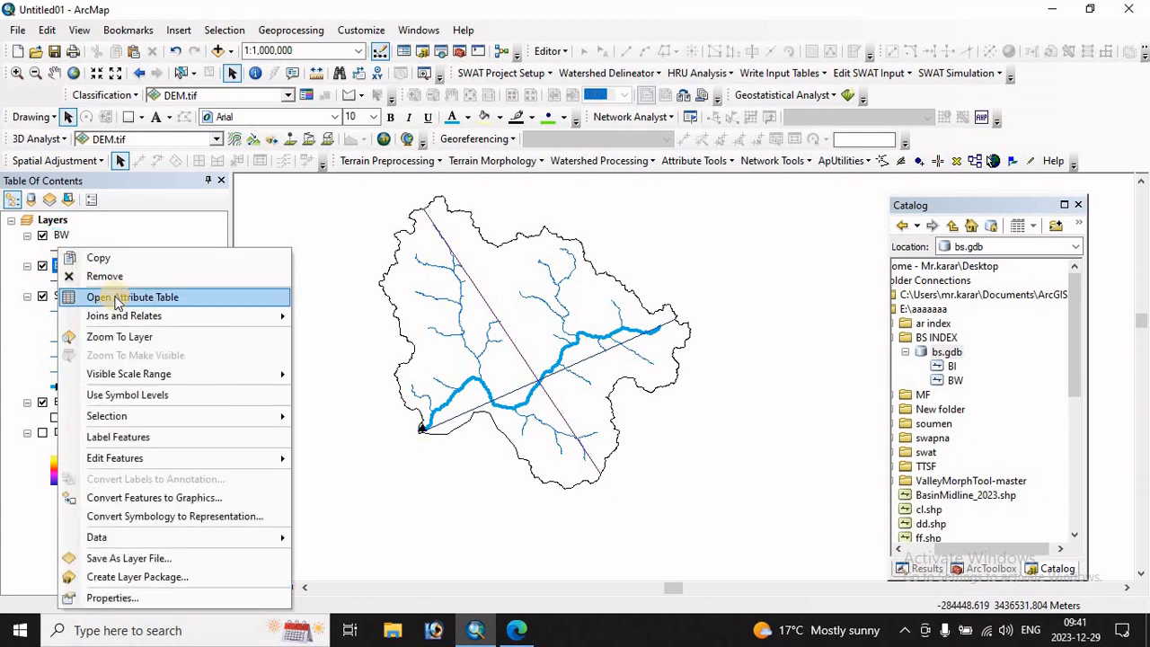
pyautogui.click(160, 299)
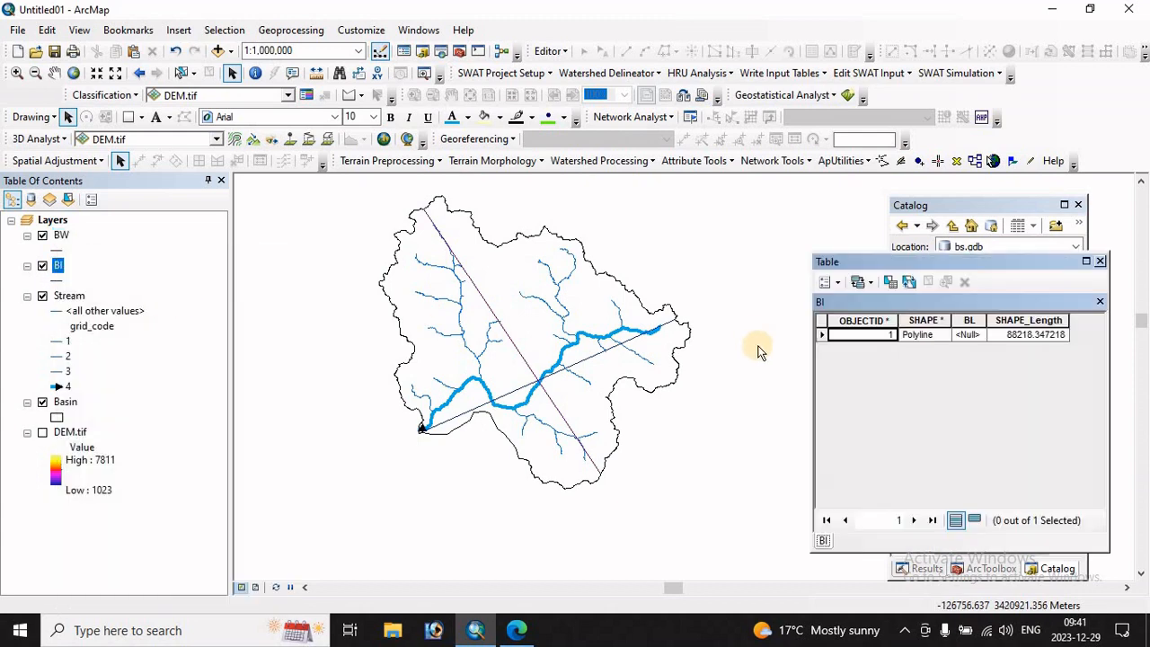
pyautogui.rightClick(976, 324)
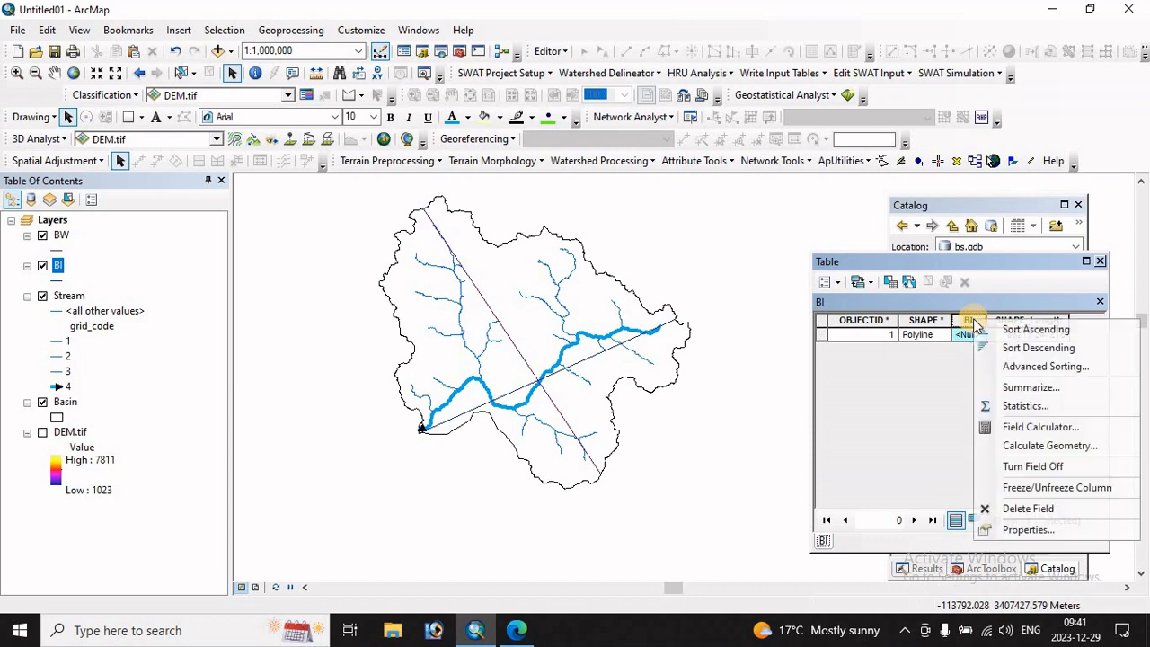
pyautogui.click(1032, 447)
pyautogui.click(550, 367)
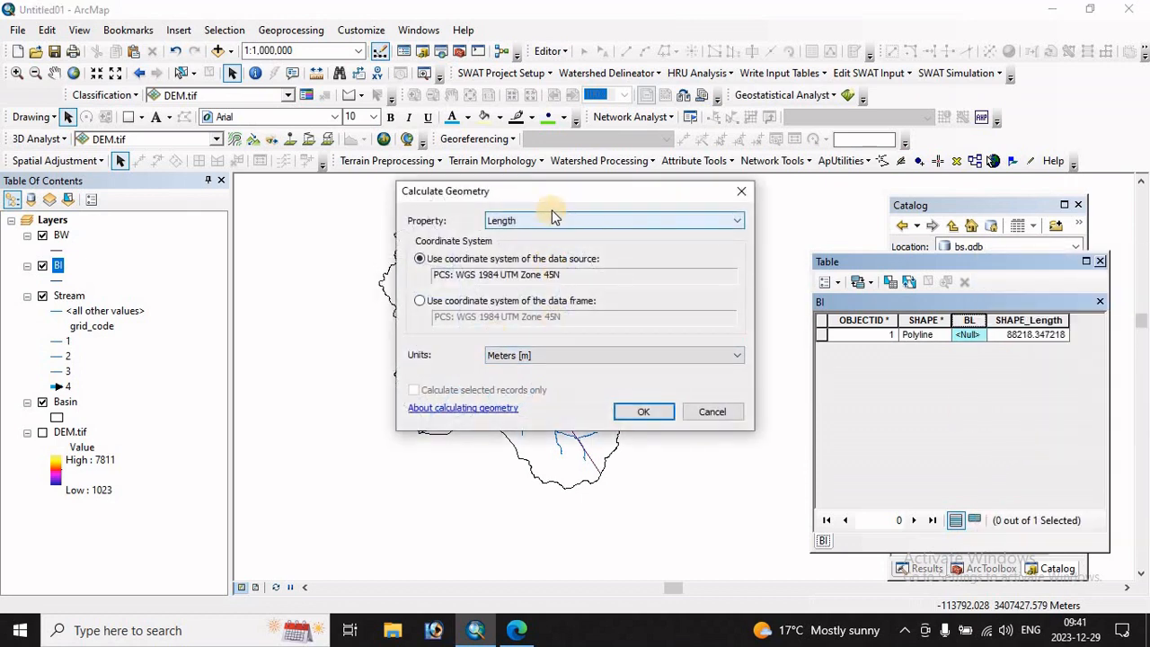
pyautogui.click(557, 357)
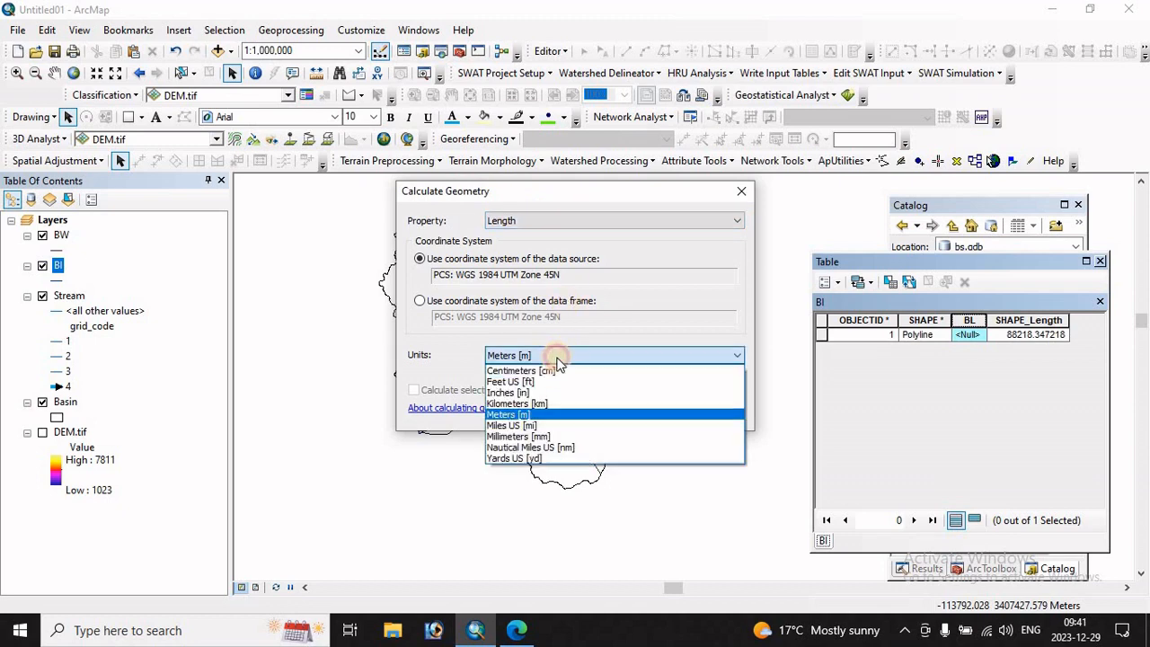
pyautogui.click(518, 404)
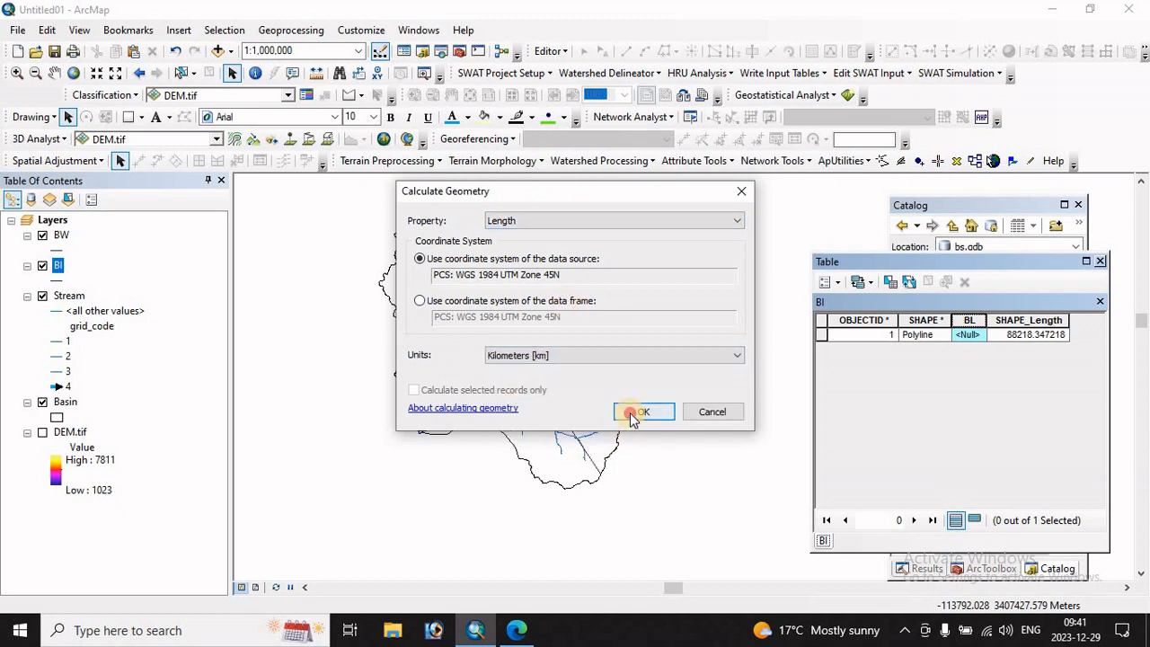
pyautogui.click(633, 413)
pyautogui.click(535, 367)
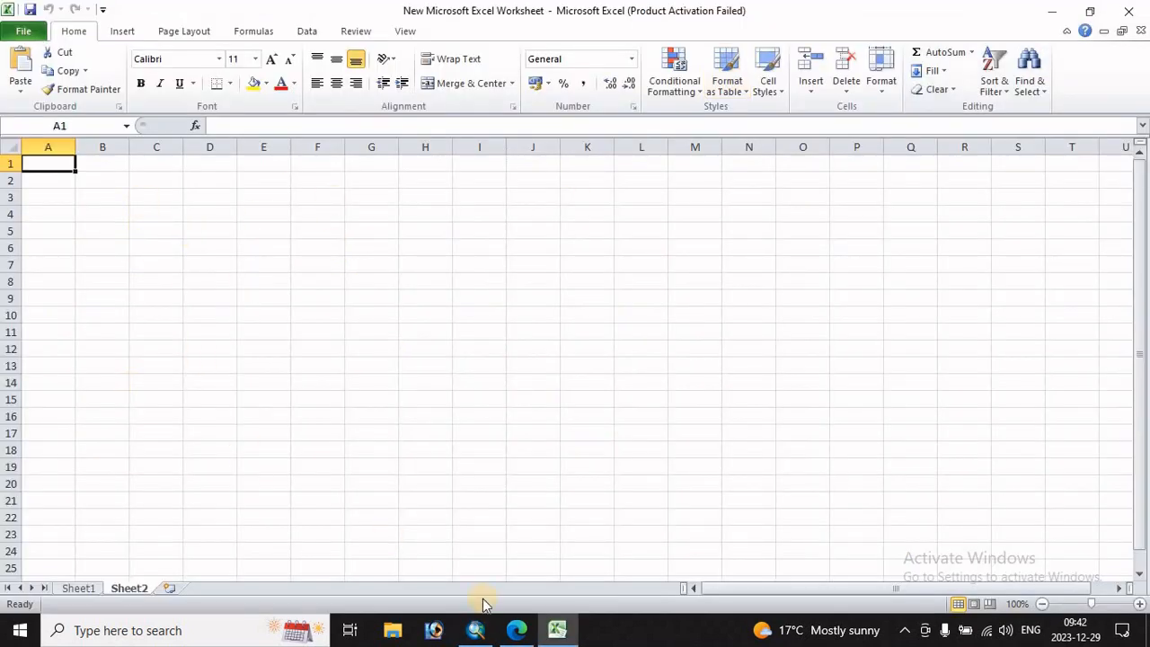
# - Copy the BW field value from the BW attribute table in ArcMap and paste it into cell B3 of the Excel worksheet
pyautogui.click(475, 629)
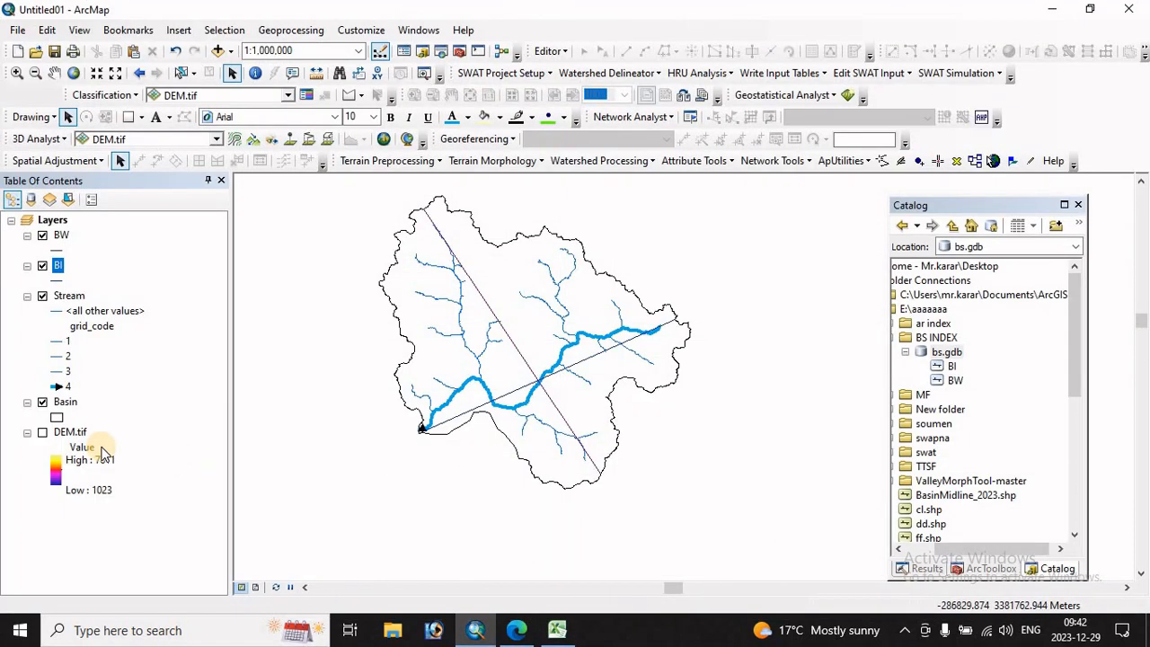
pyautogui.rightClick(60, 235)
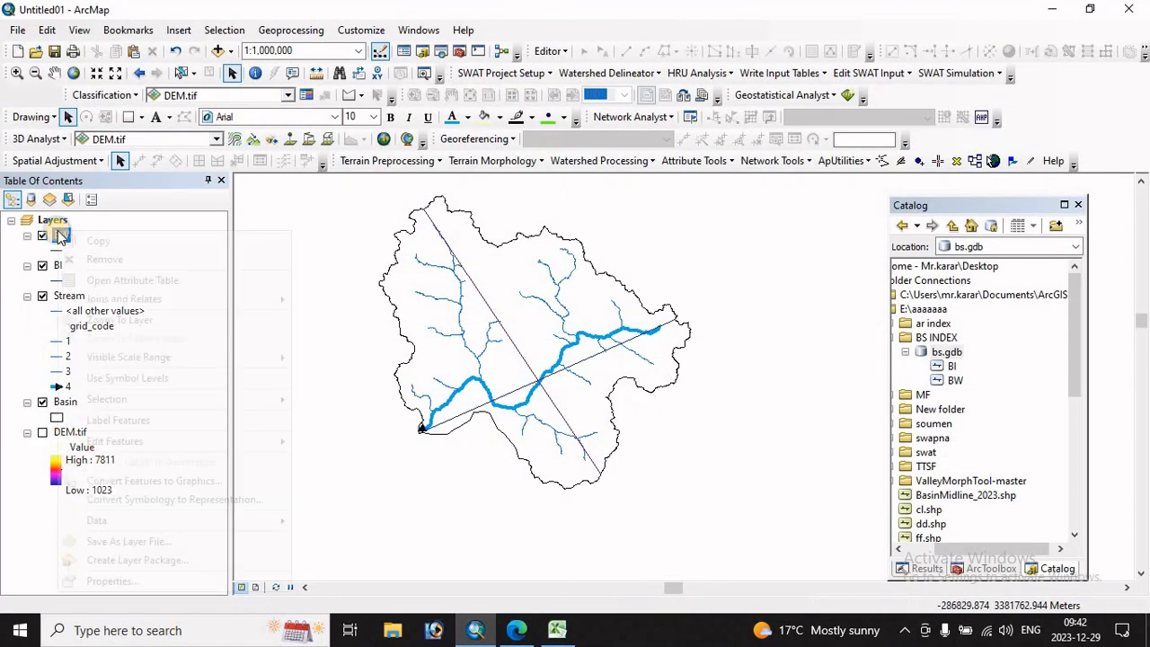
pyautogui.click(103, 280)
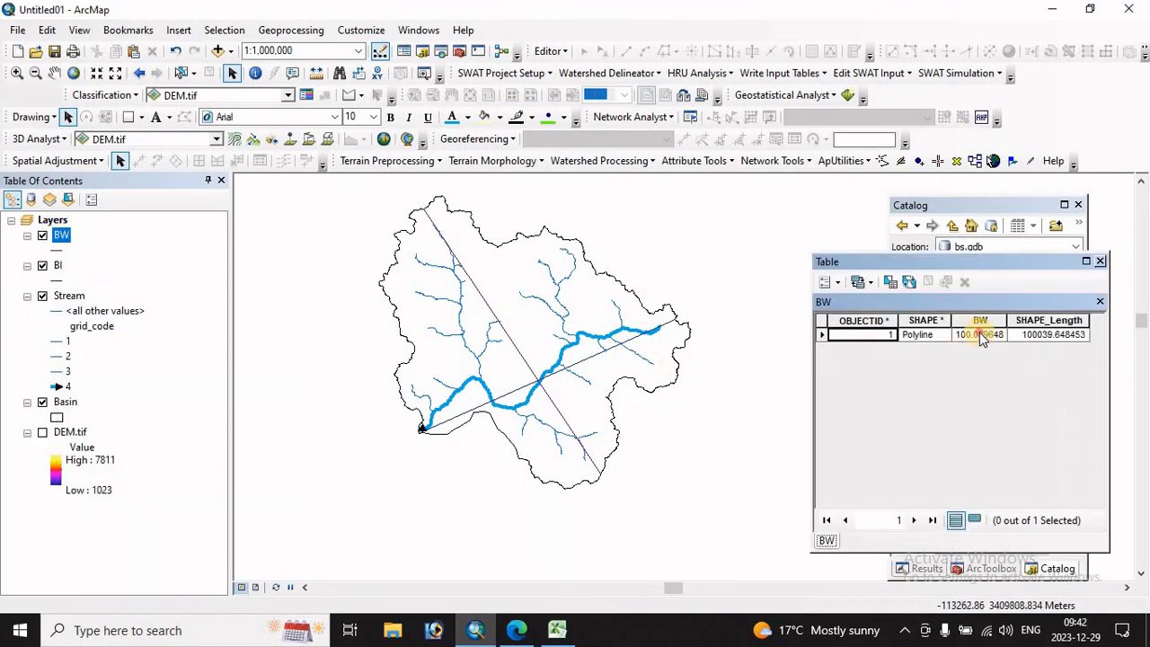
pyautogui.click(983, 337)
pyautogui.rightClick(983, 337)
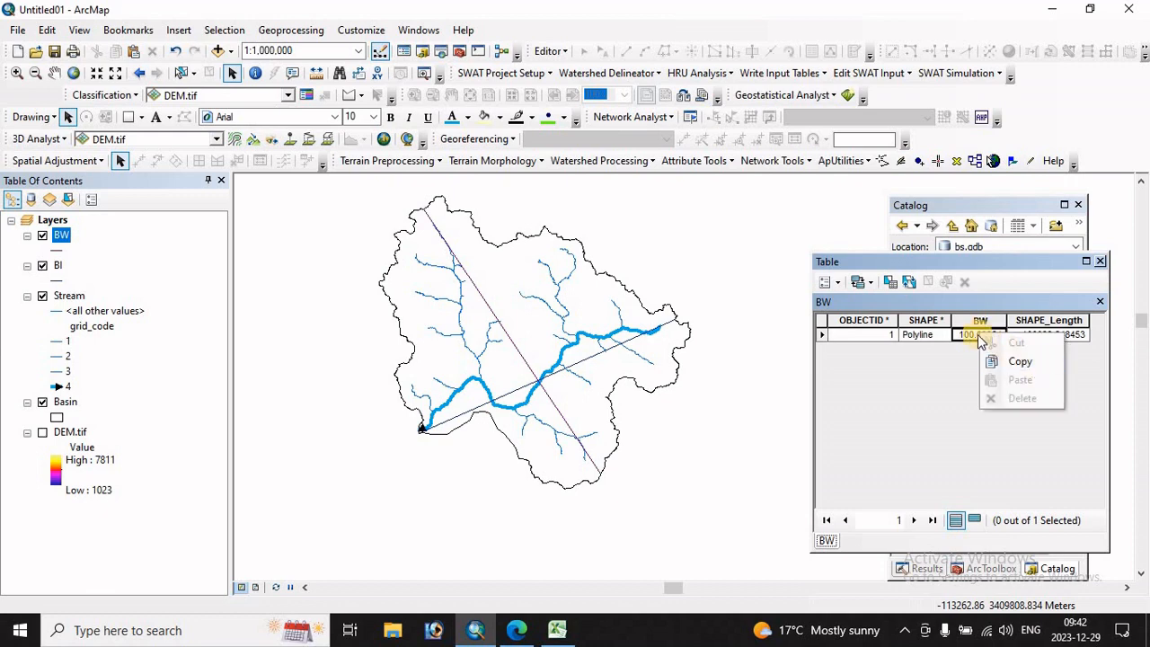
pyautogui.click(1020, 364)
pyautogui.click(537, 599)
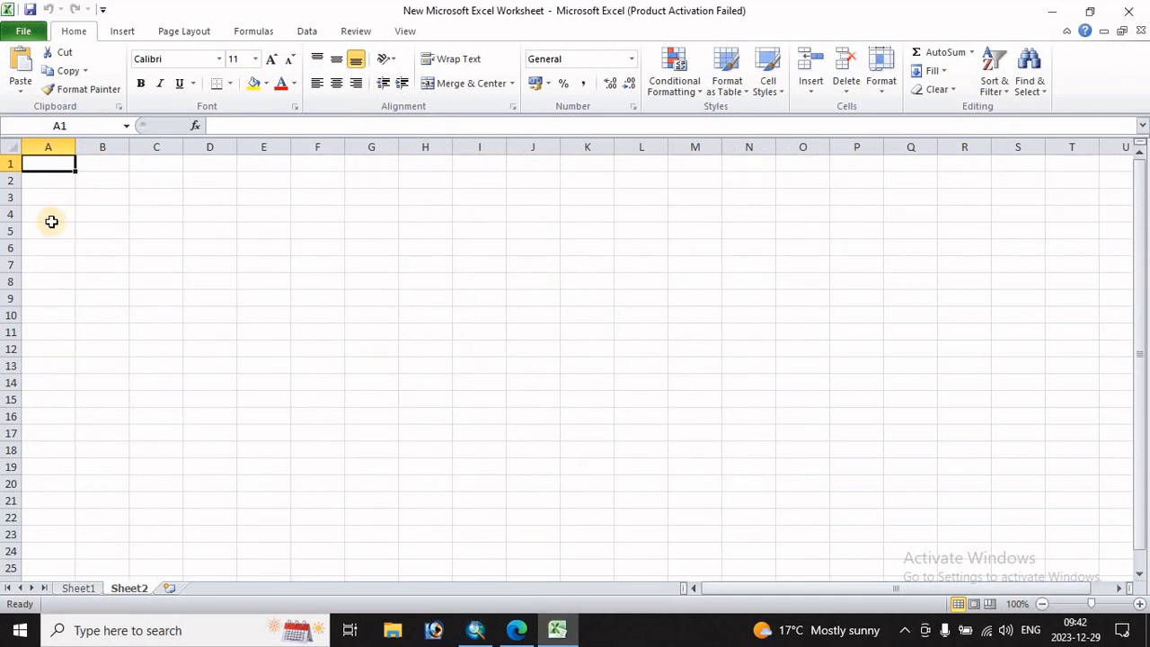
pyautogui.click(105, 198)
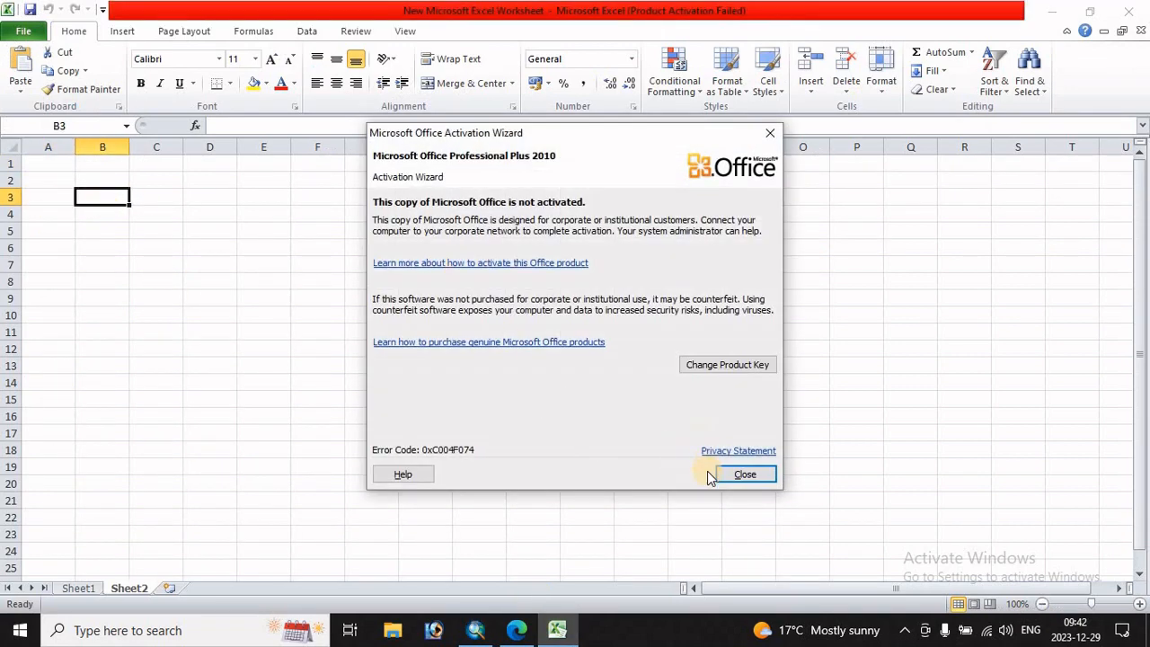
pyautogui.click(746, 473)
pyautogui.hotkey('ctrl', 'v')
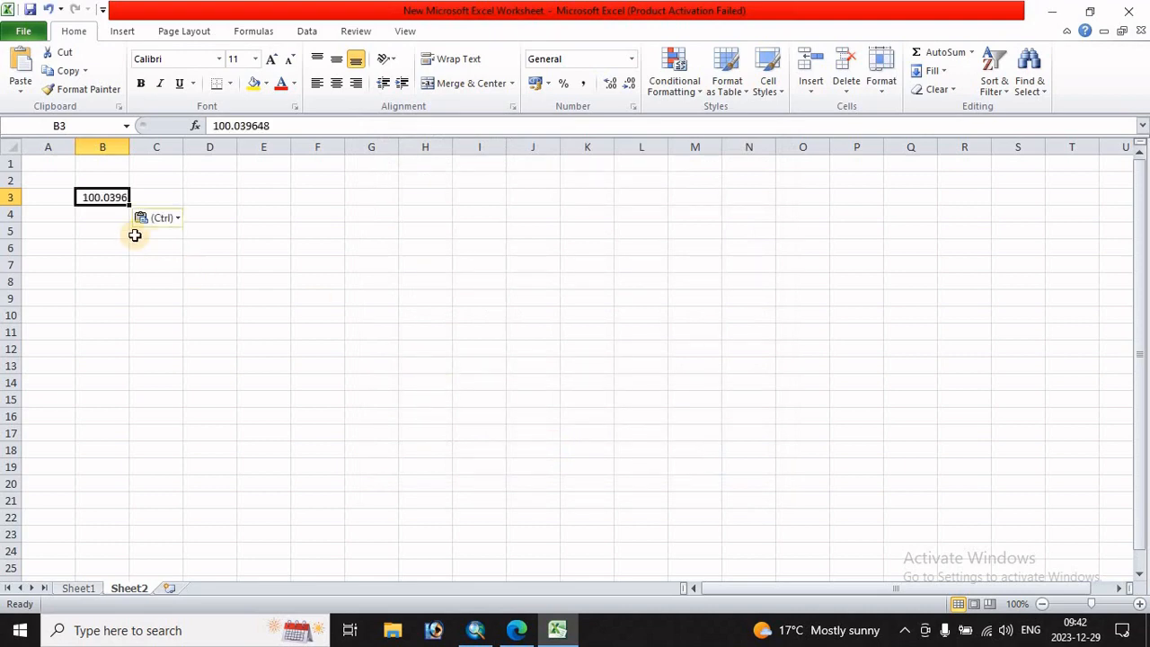
# - Enter the column headings "bw" in cell B2 and "bl" in cell C2
pyautogui.click(109, 180)
pyautogui.write('b')
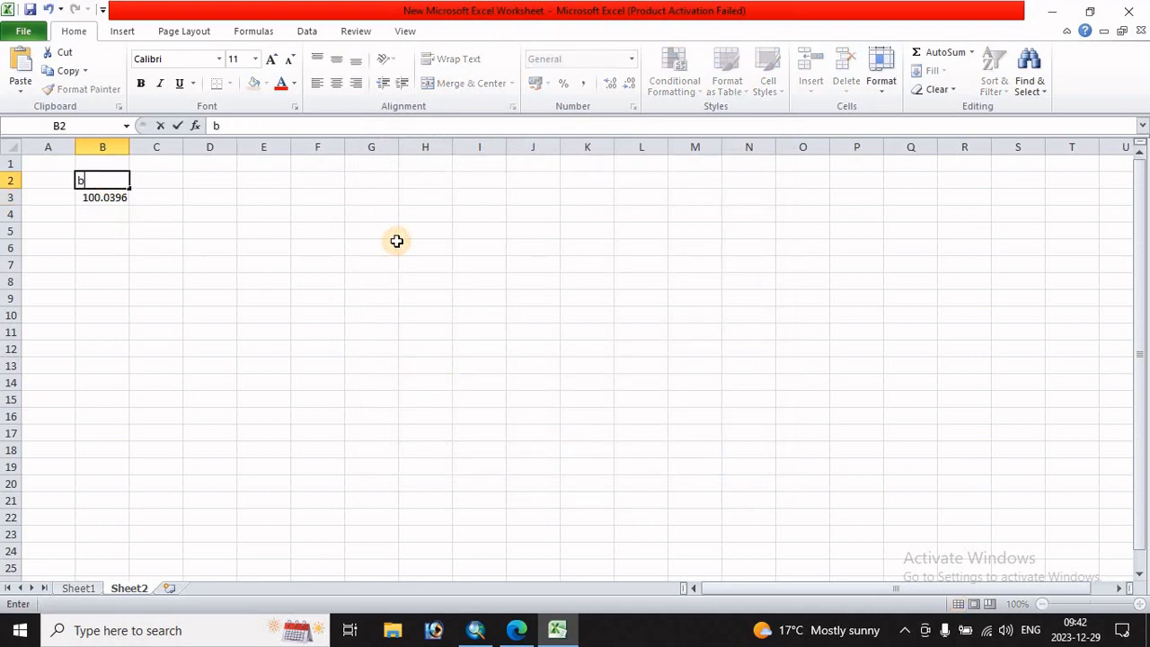
pyautogui.write('w')
pyautogui.click(169, 180)
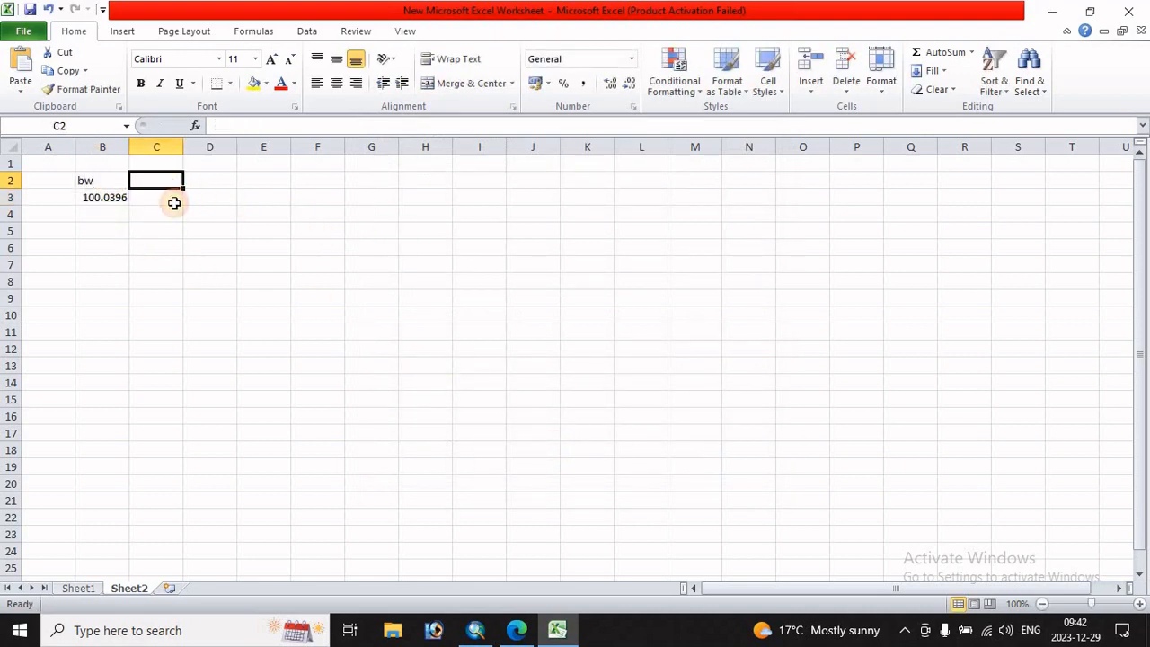
pyautogui.write('bl')
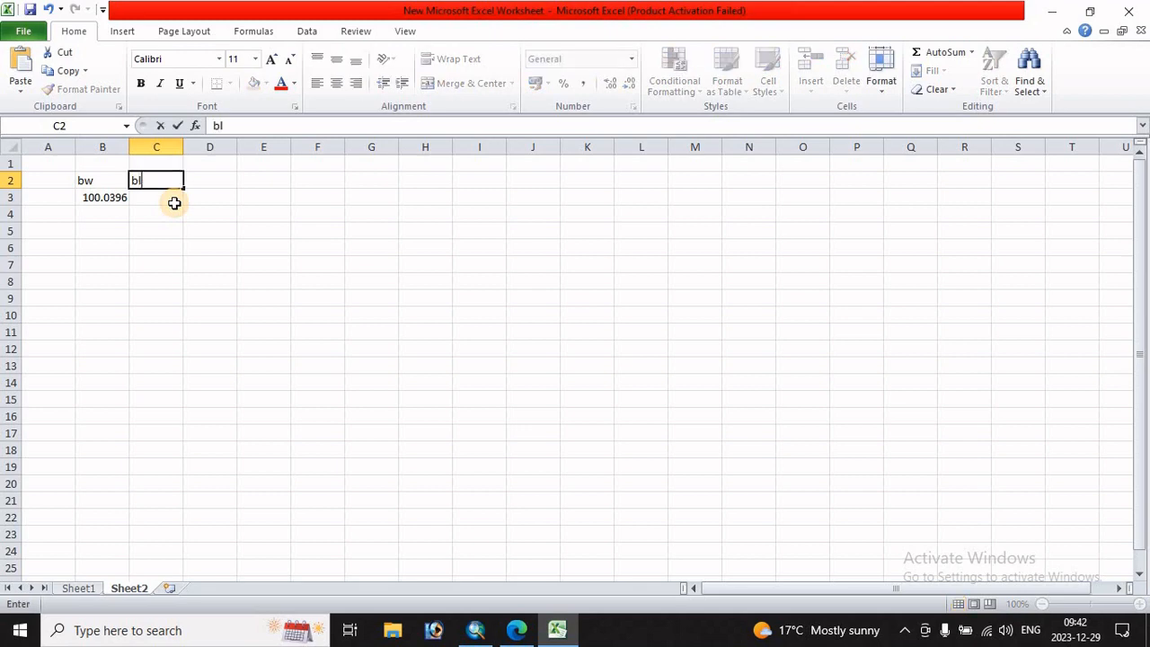
pyautogui.click(207, 242)
# - Copy the BL field value from the Bl attribute table in ArcMap, paste it into cell C3 in Excel and select cell D2
pyautogui.click(154, 198)
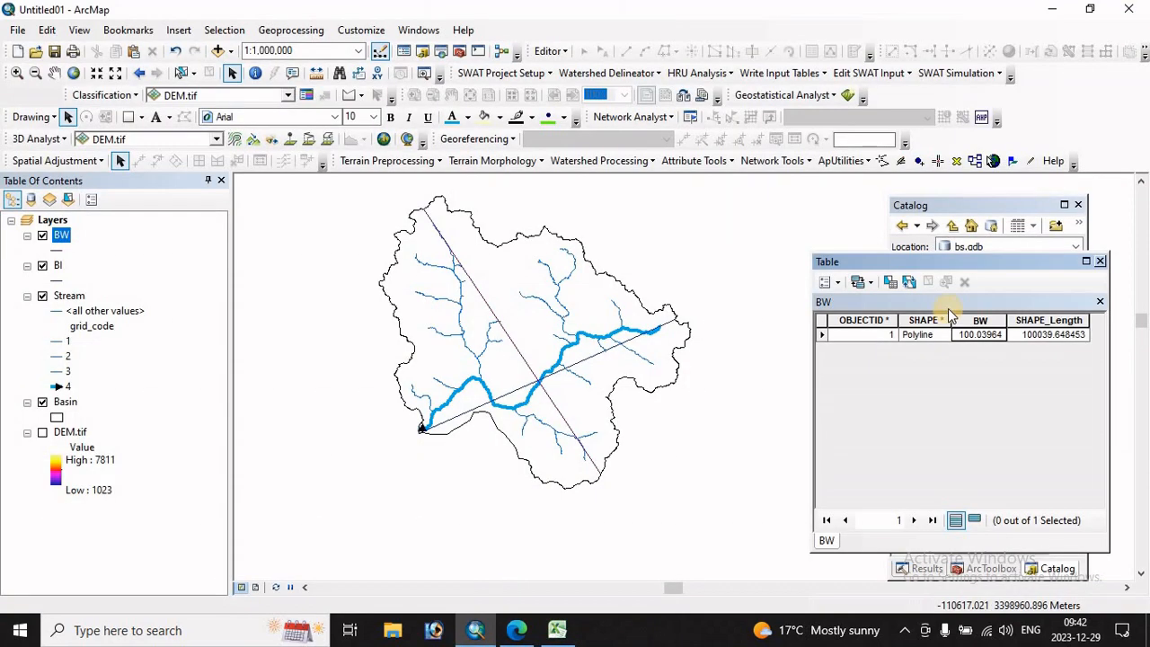
pyautogui.click(475, 630)
pyautogui.click(1098, 263)
pyautogui.rightClick(58, 266)
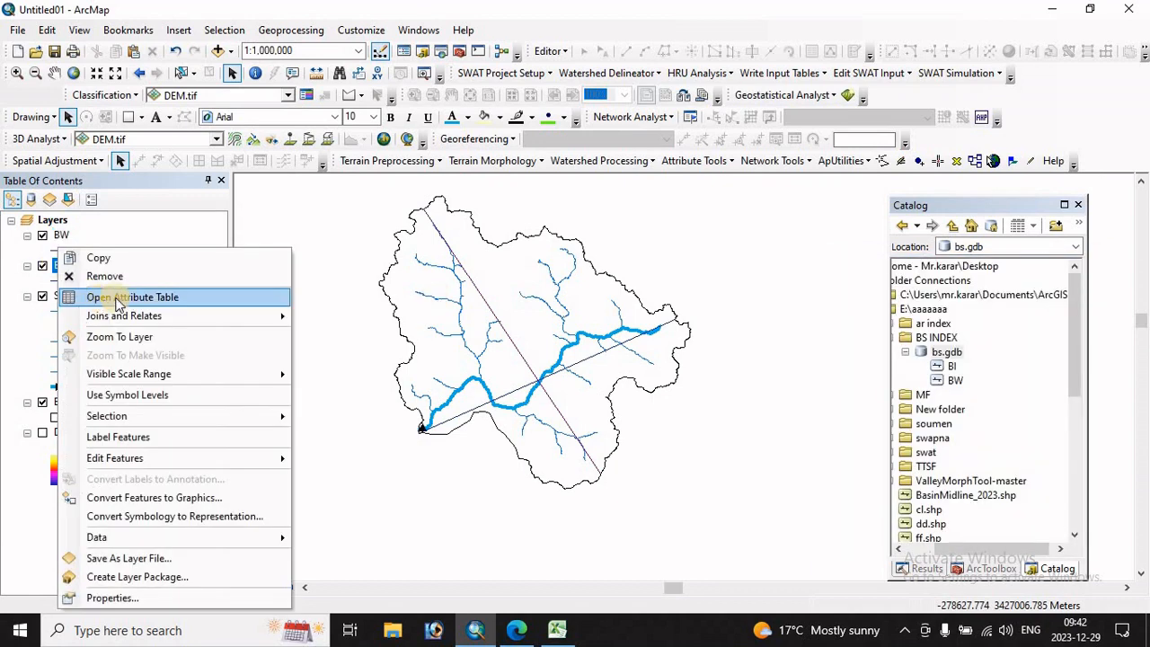
pyautogui.click(115, 298)
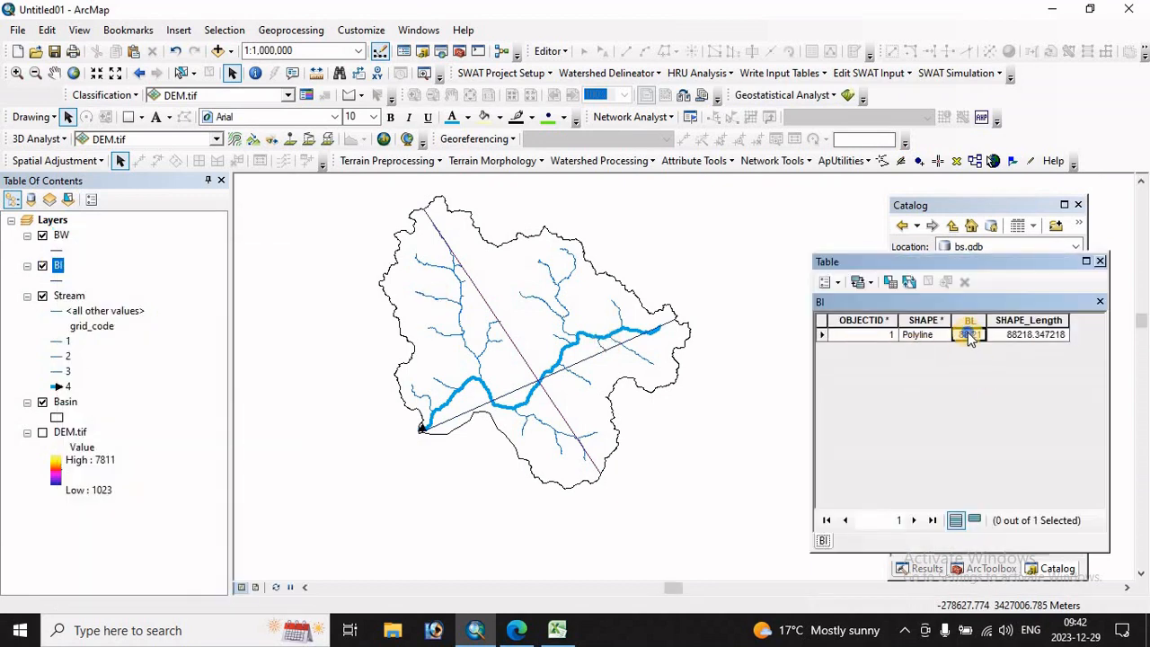
pyautogui.rightClick(969, 338)
pyautogui.click(983, 362)
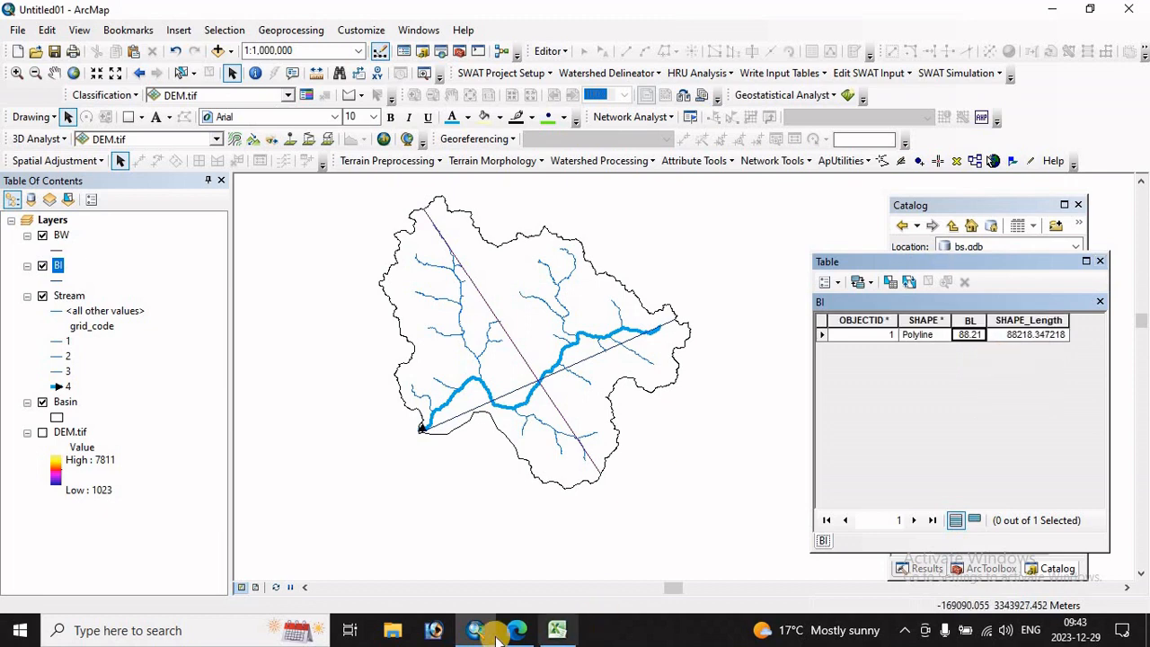
pyautogui.click(1051, 10)
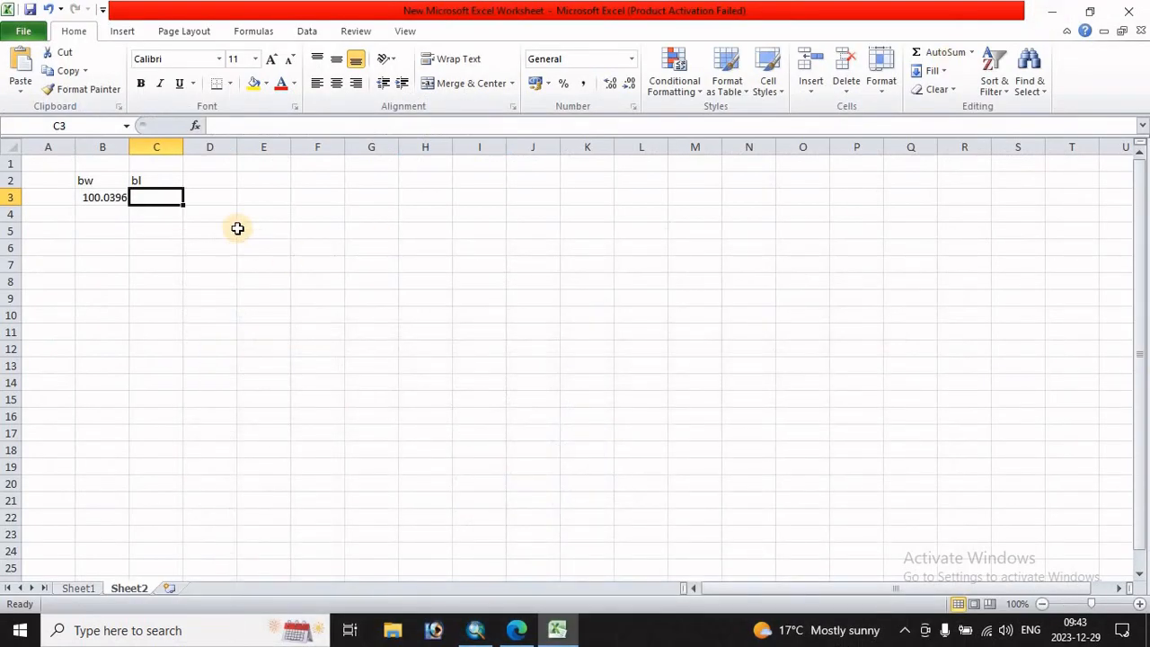
pyautogui.hotkey('ctrl', 'v')
pyautogui.click(256, 381)
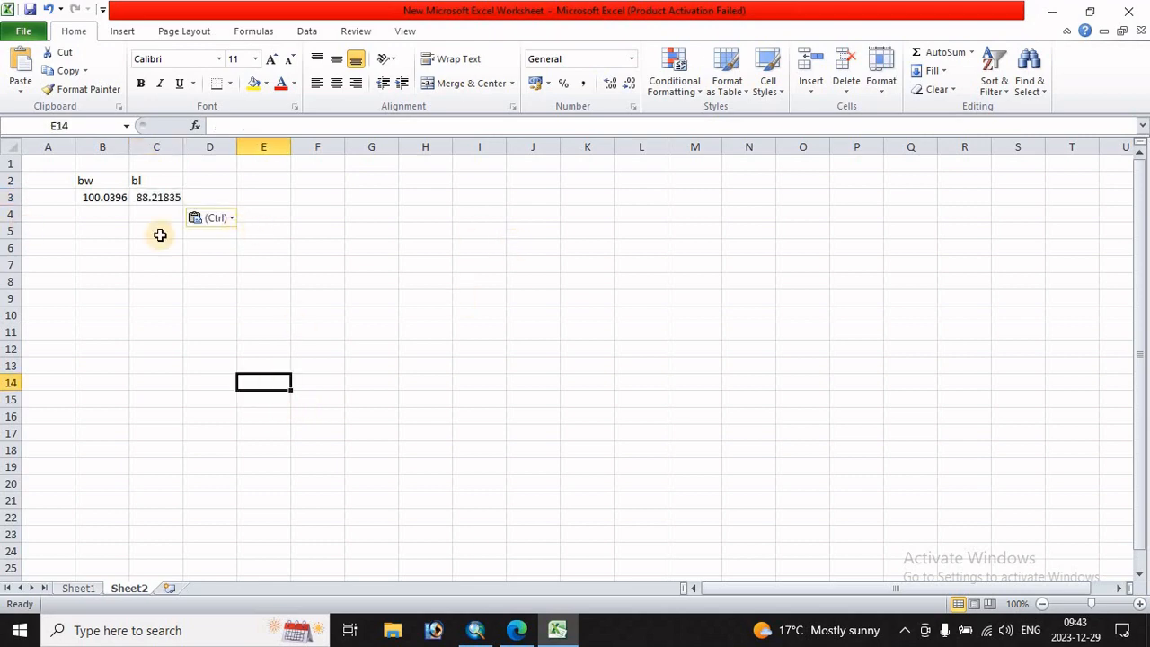
pyautogui.click(213, 180)
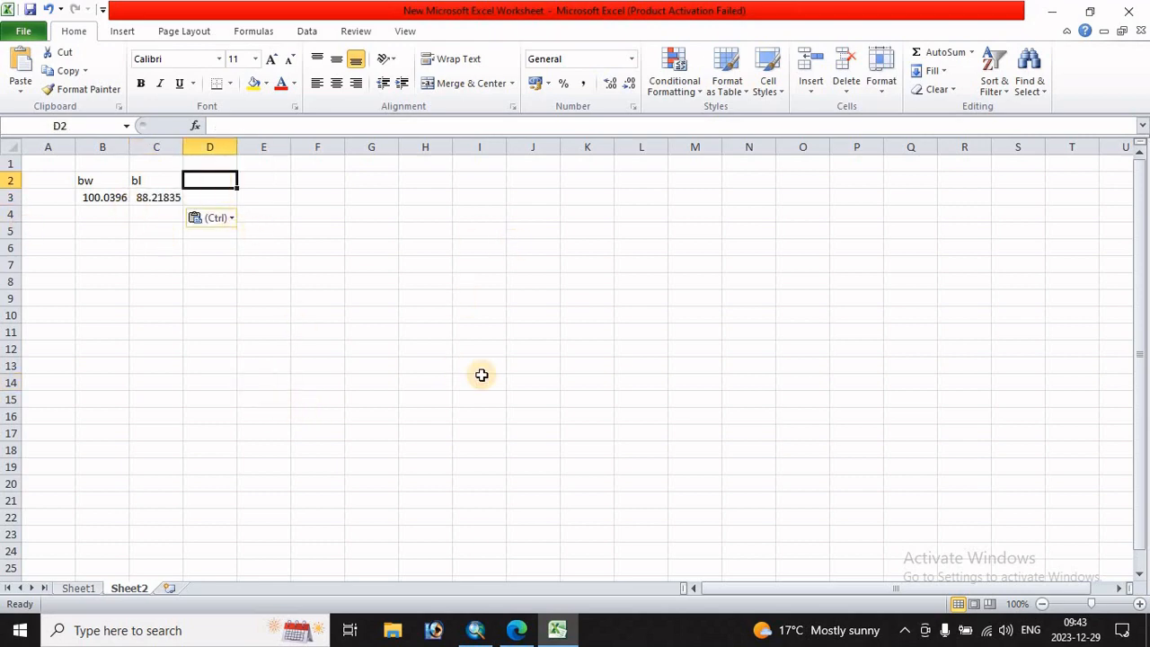
# - Enter the heading "BS" in cell D2 and the formula =(C3/B3) in cell D3 to divide basin length by width
pyautogui.write('B')
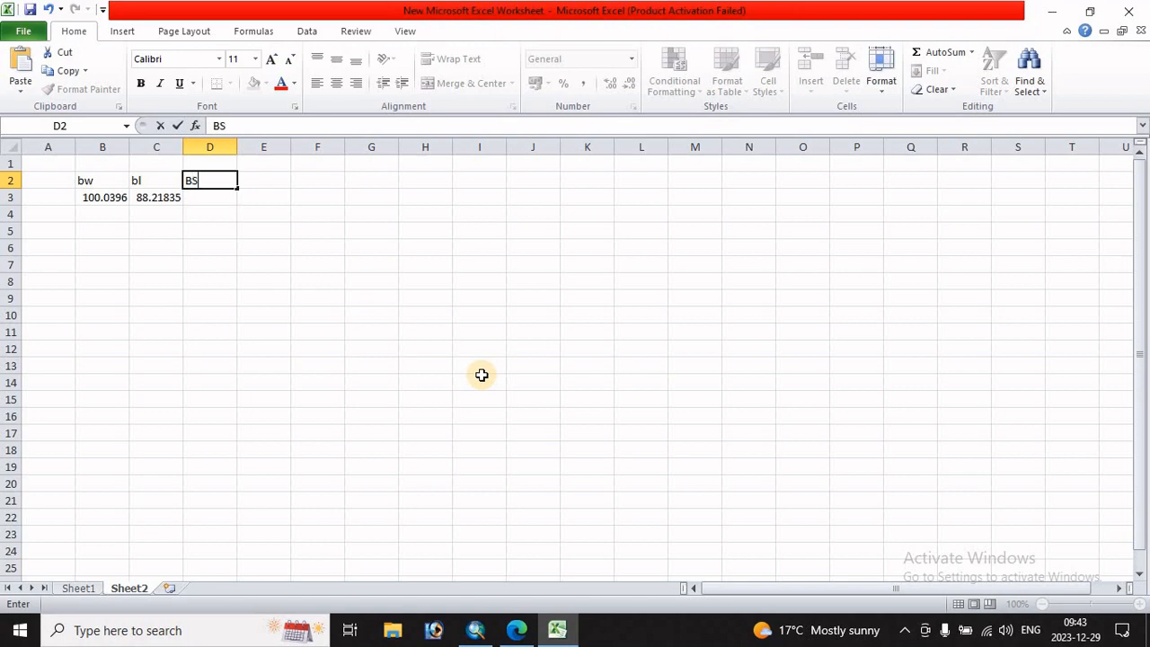
pyautogui.write('S')
pyautogui.click(210, 200)
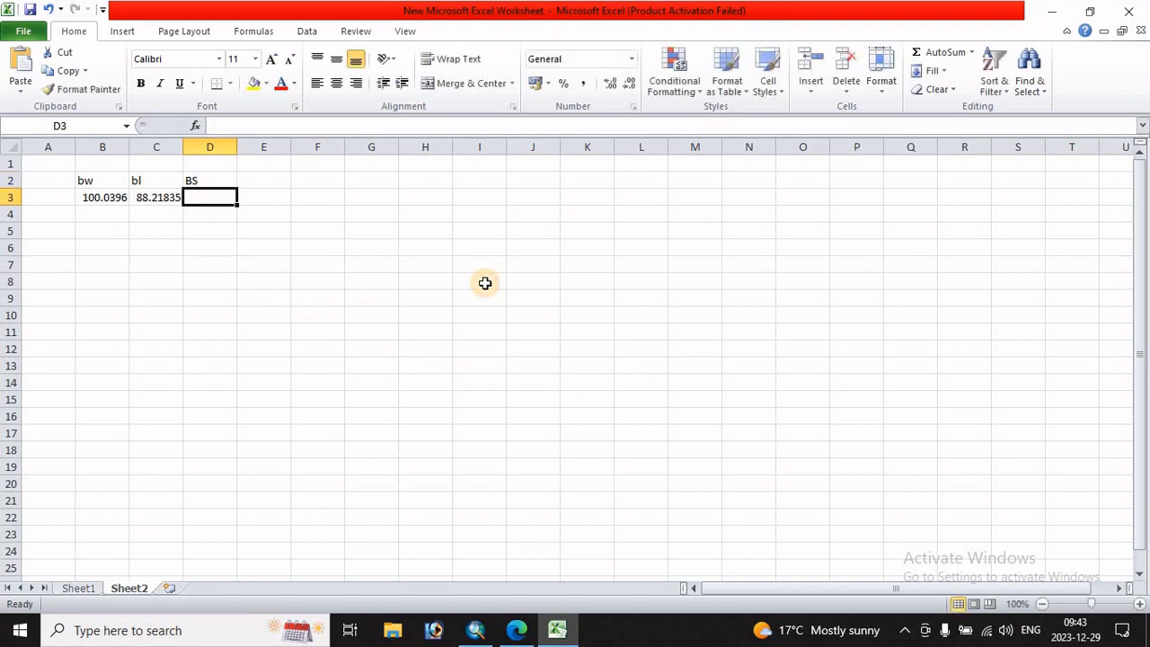
pyautogui.write('=(')
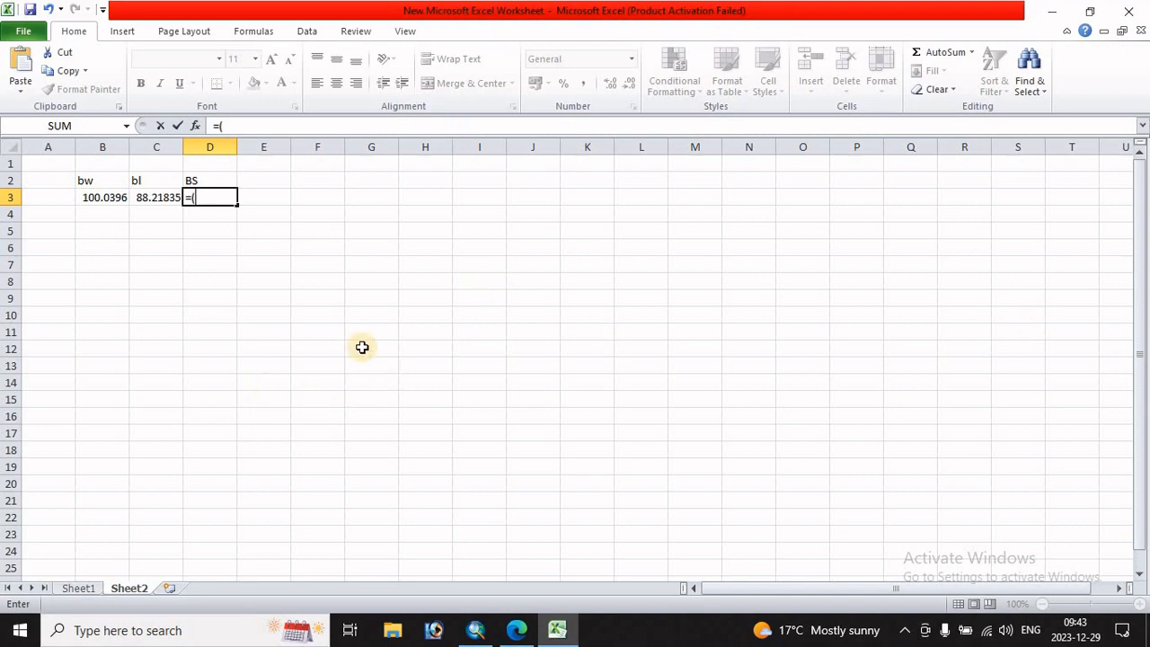
pyautogui.click(148, 197)
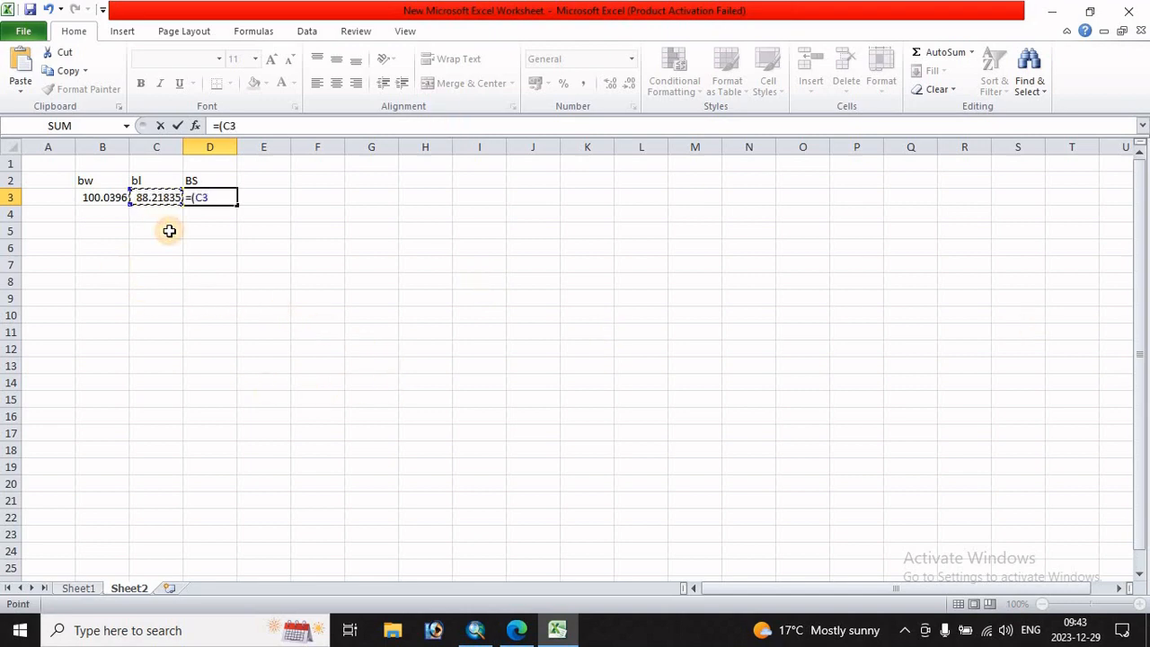
pyautogui.write('/')
pyautogui.click(92, 200)
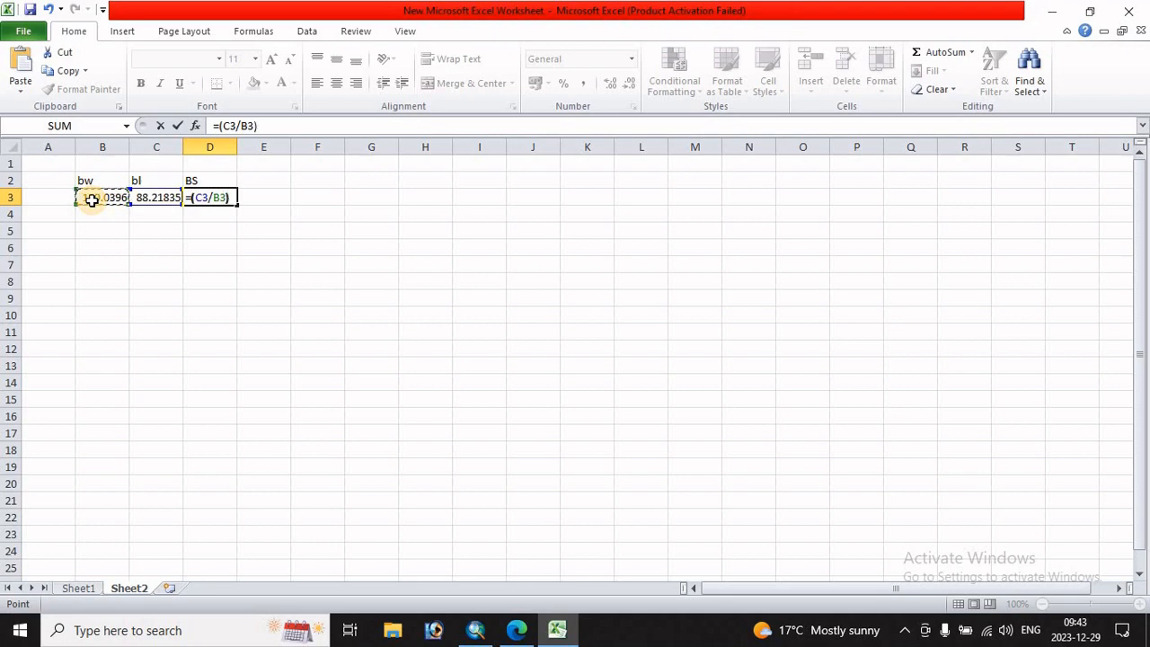
pyautogui.press('Return')
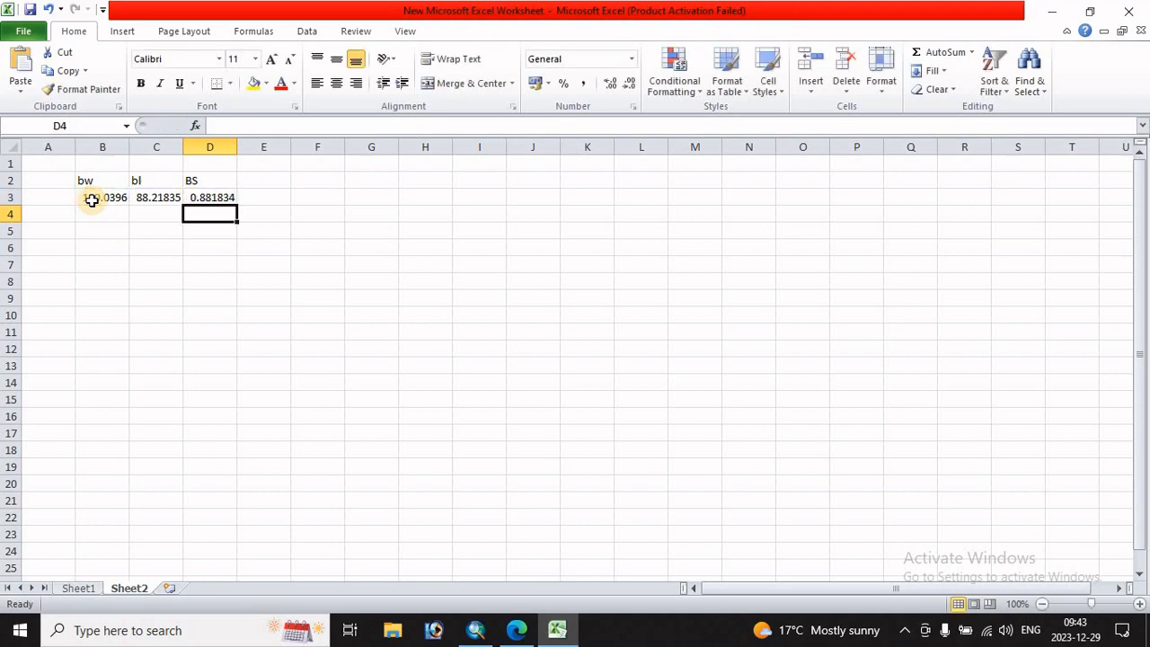
# - Format the BS result in cell D3 as a number with two decimal places and centre it horizontally
pyautogui.click(211, 198)
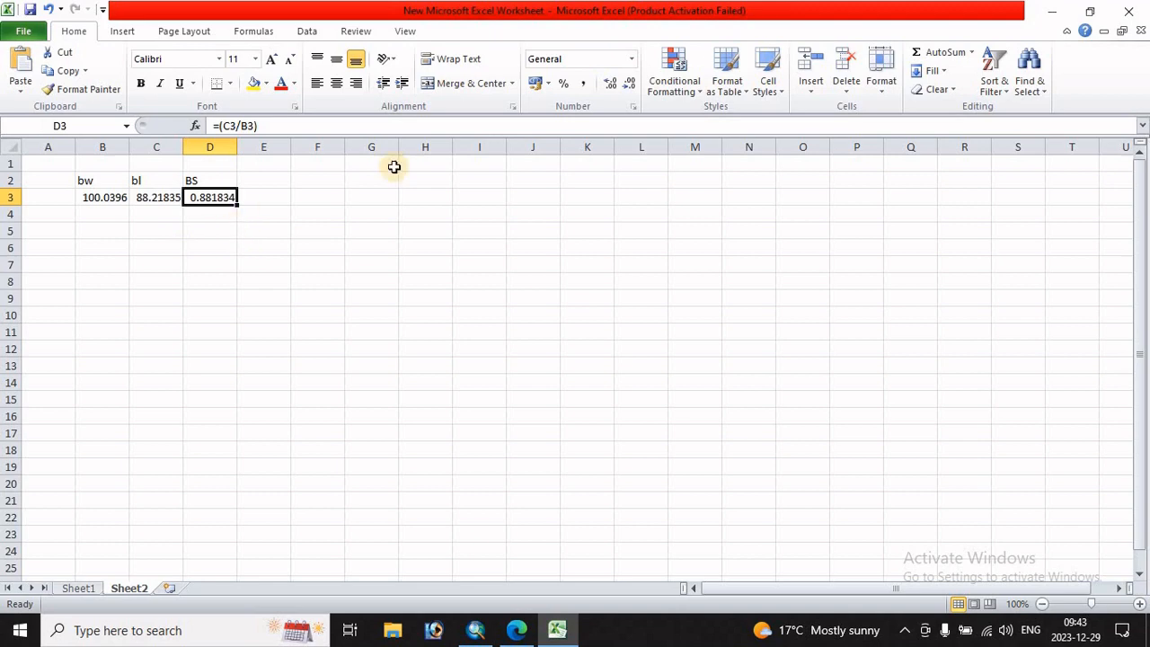
pyautogui.click(629, 90)
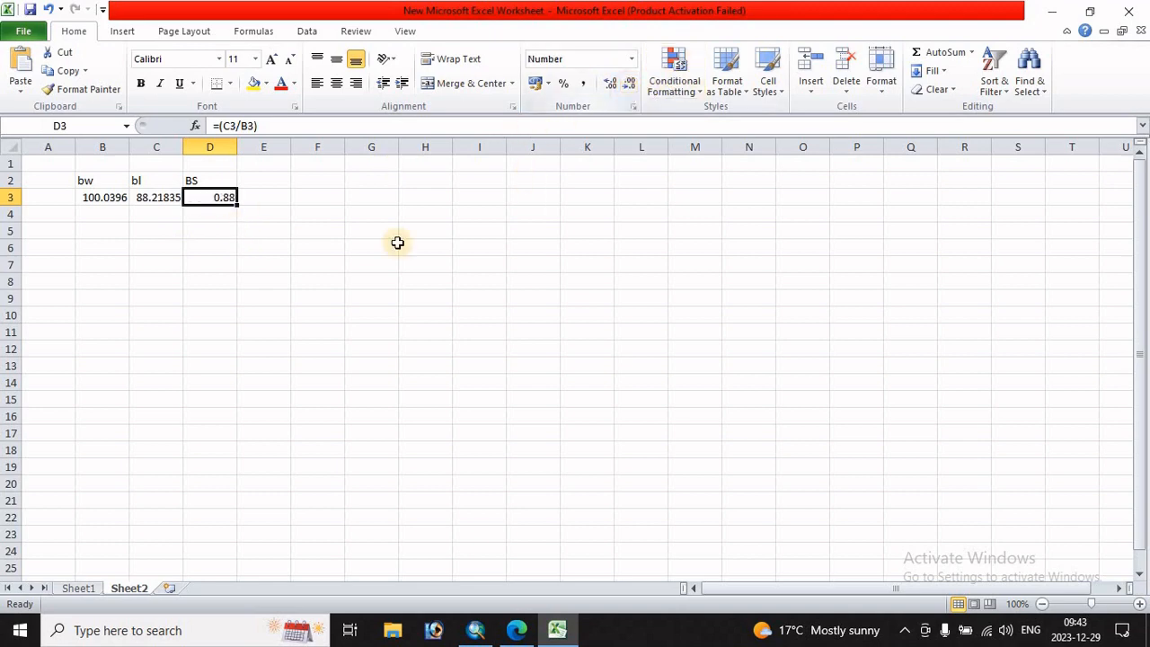
pyautogui.click(338, 84)
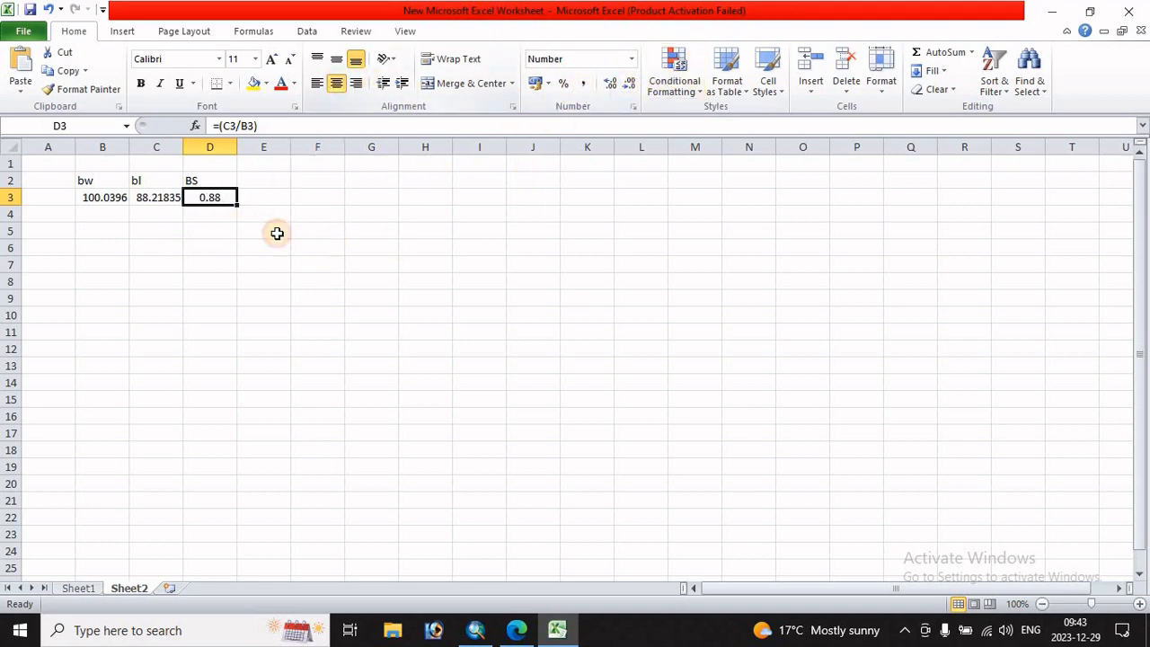
# - Enter the heading "basin" in cell A2 and the basin number 1 in cell A3
pyautogui.click(49, 187)
pyautogui.write('bas')
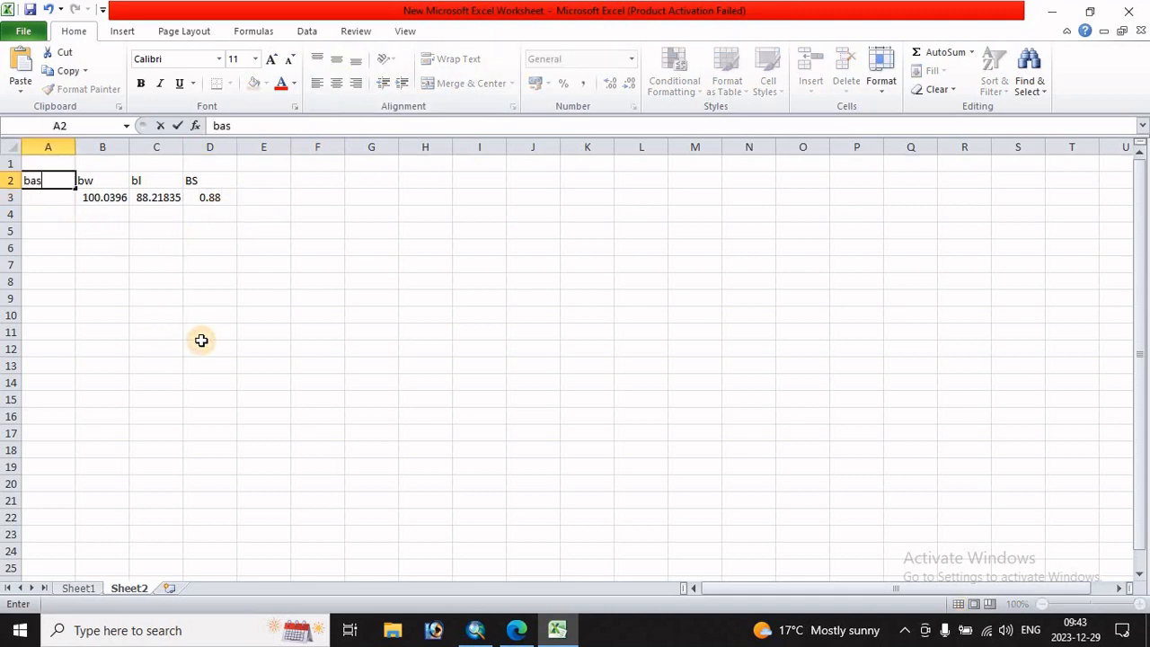
pyautogui.write('in')
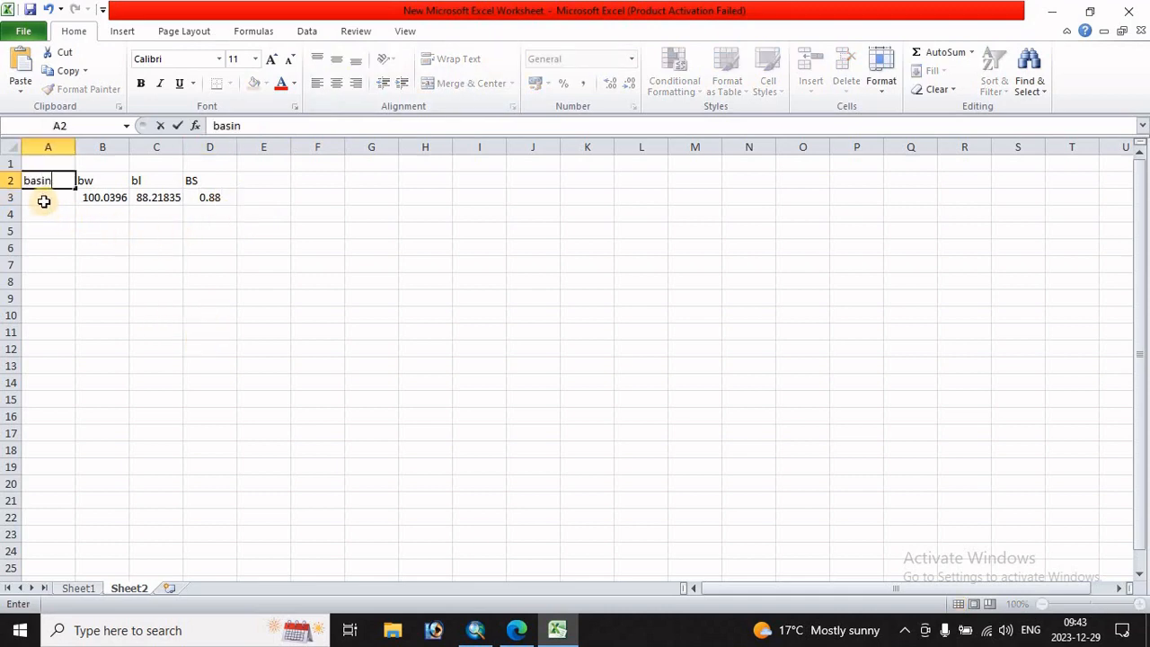
pyautogui.click(41, 199)
pyautogui.write('1')
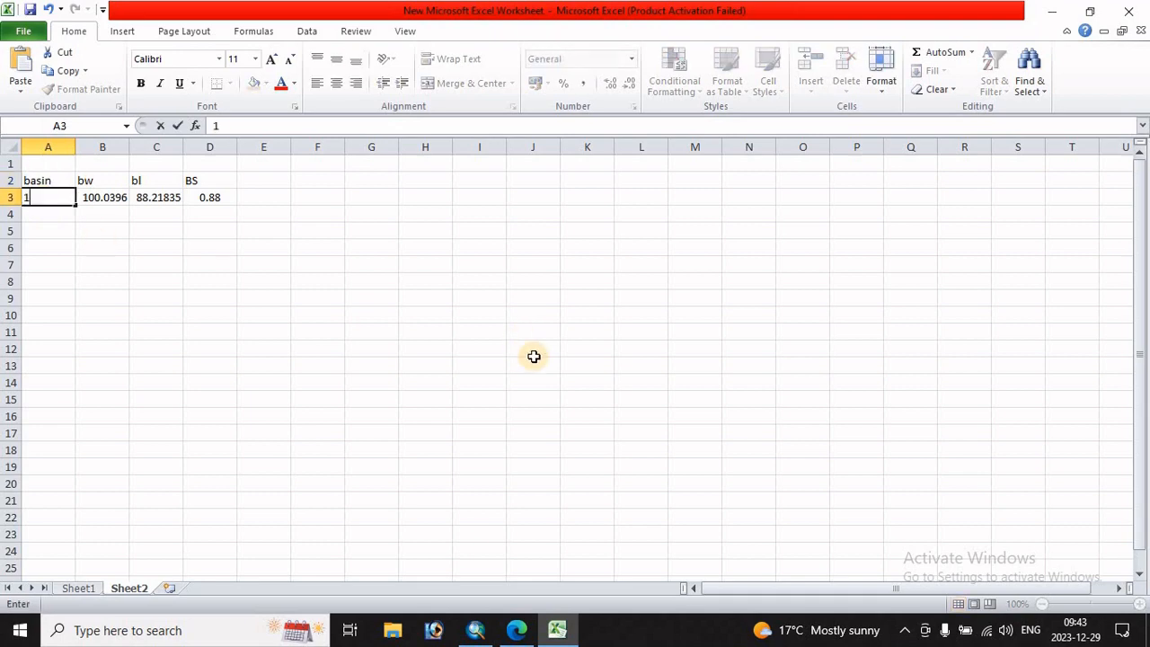
pyautogui.click(136, 360)
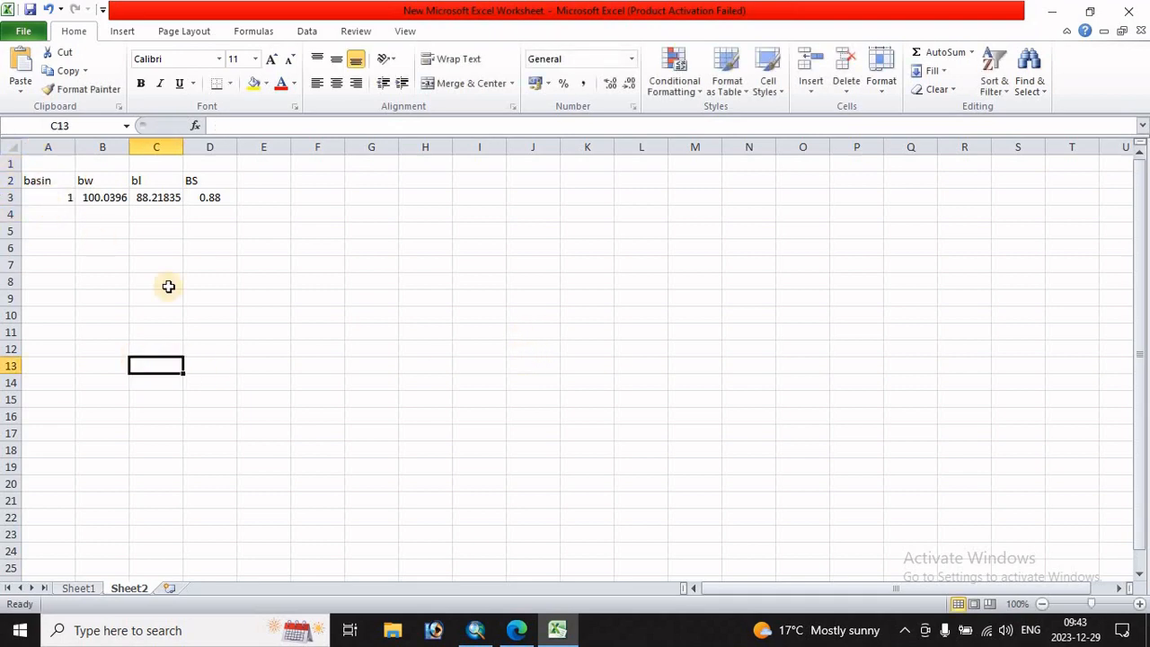